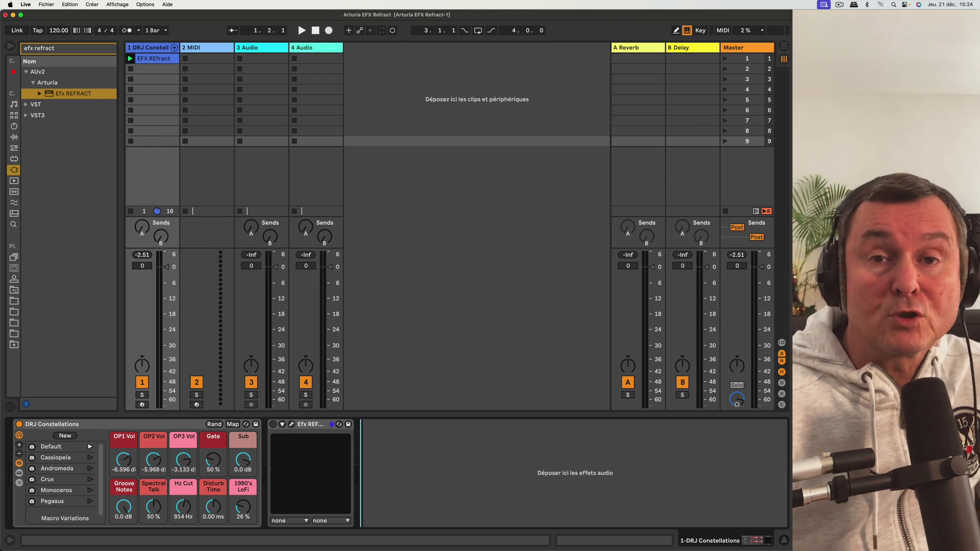
Open the Efx REFRACT plug-in window on the DRJ Constellations track and load the Acid Reflux preset.
{"action": "key", "text": "super+alt+p"}
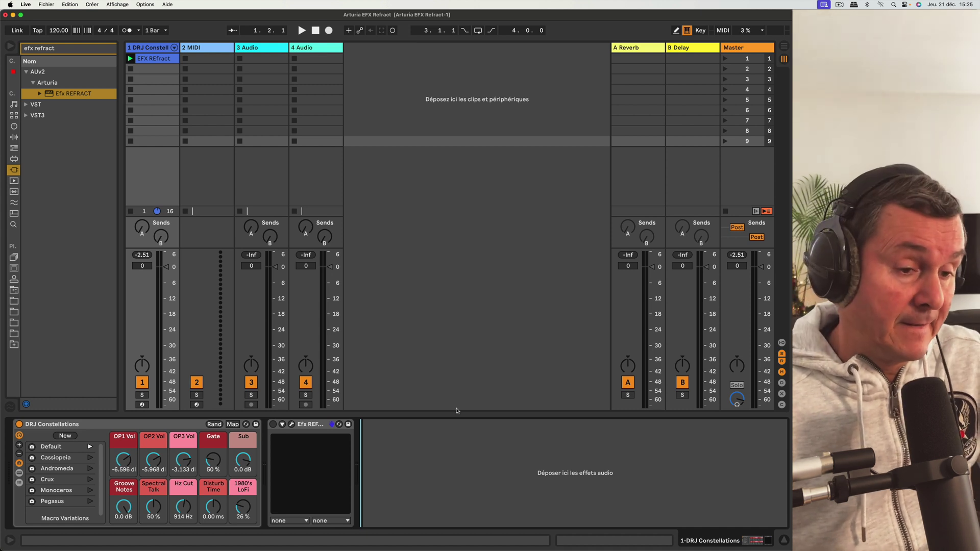
{"action": "left_click", "coordinate": [291, 425]}
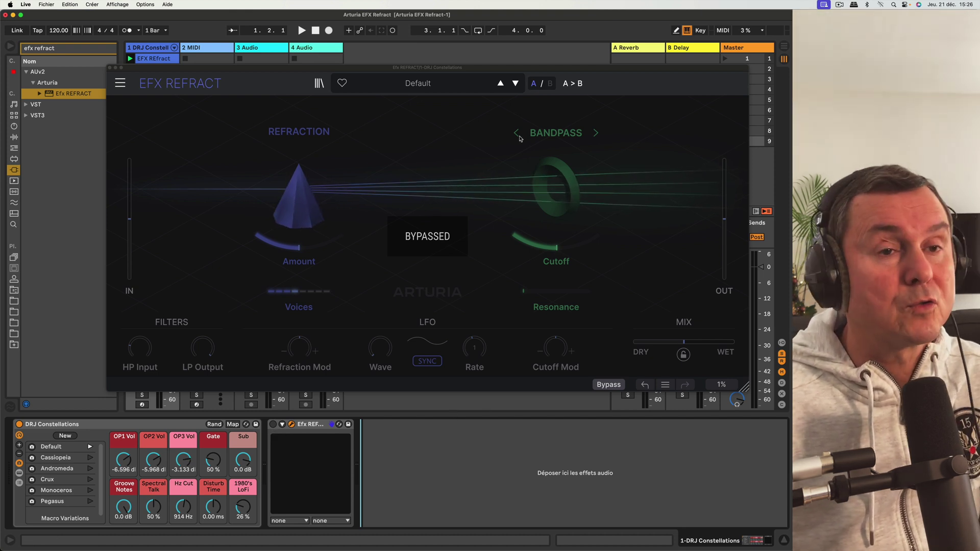
{"action": "left_click", "coordinate": [432, 87]}
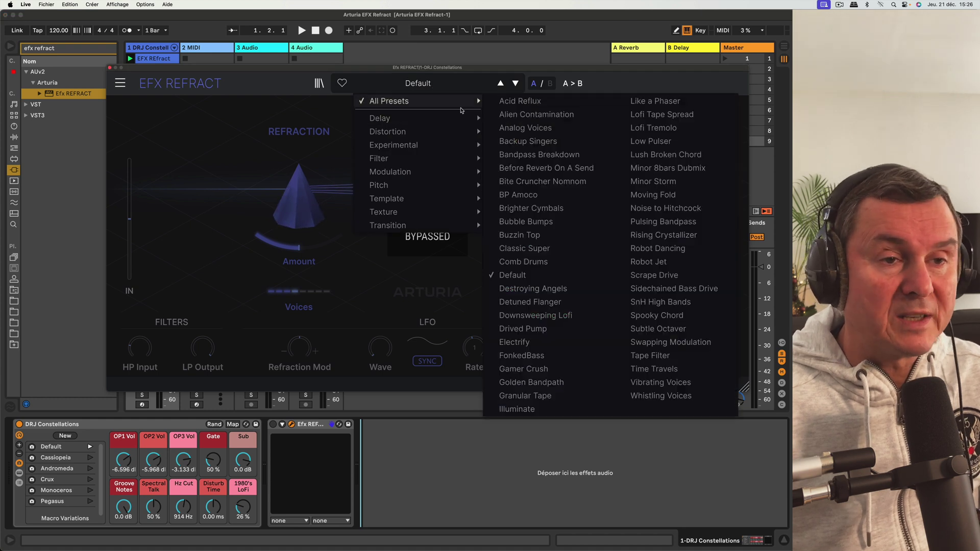
{"action": "mouse_move", "coordinate": [429, 131]}
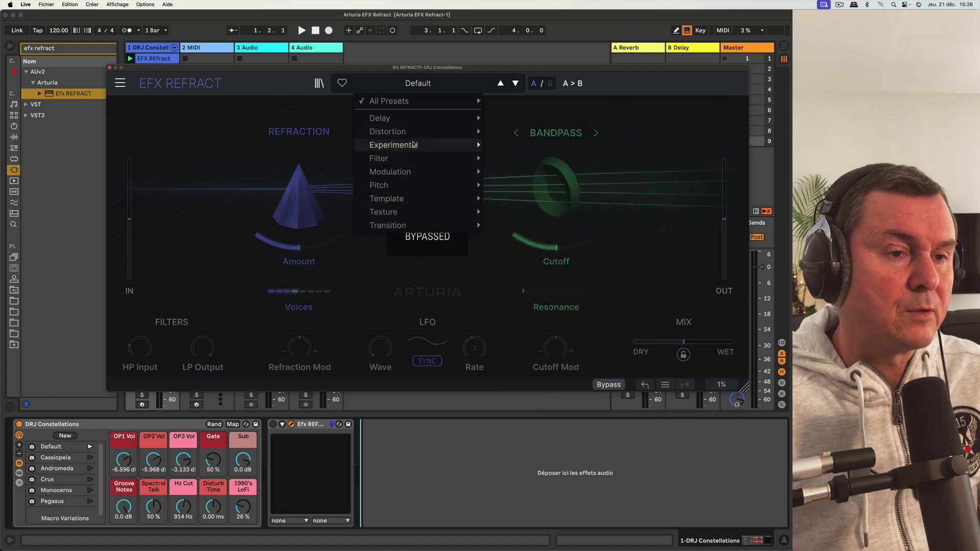
{"action": "mouse_move", "coordinate": [433, 101]}
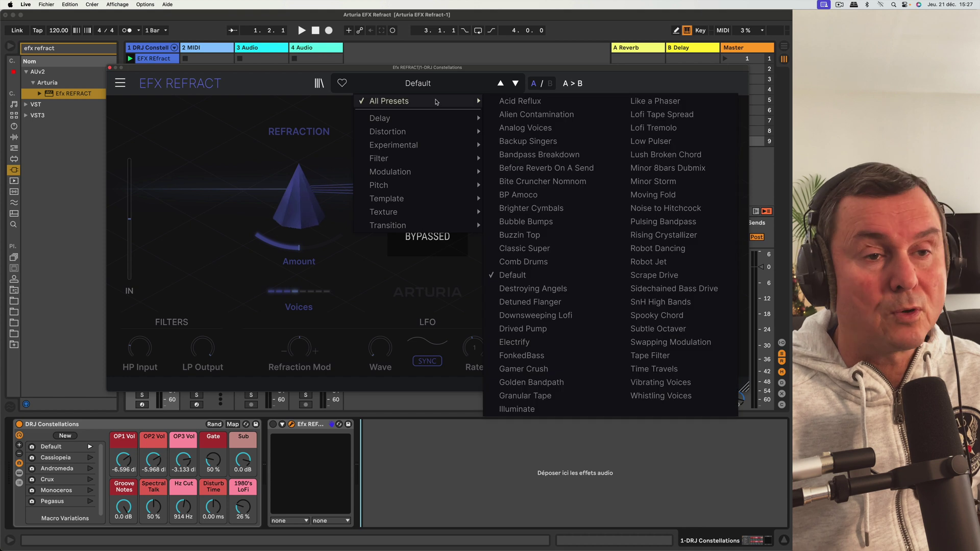
{"action": "left_click", "coordinate": [526, 102]}
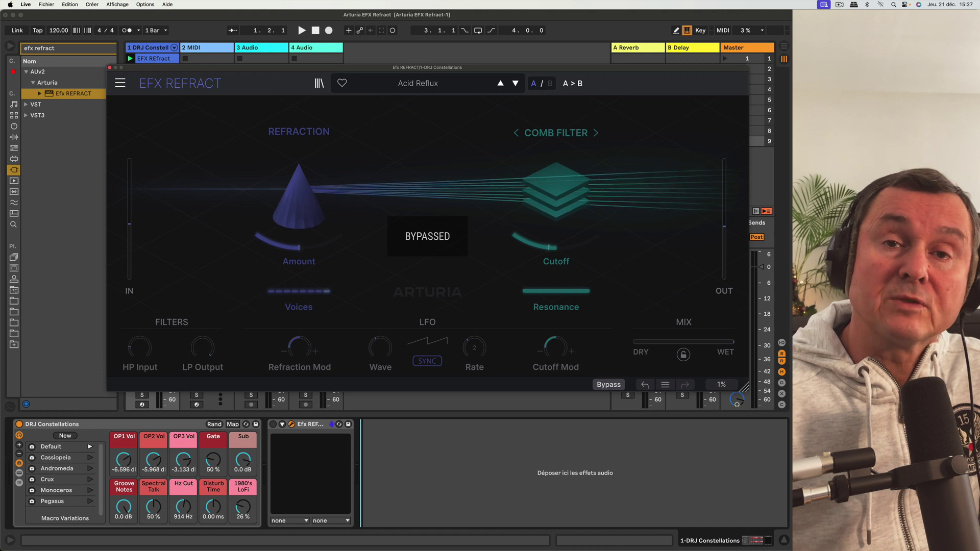
Play the clip while auditioning the DRJ Constellations macro variations Cassiopeia, Andromeda, Crux, Monoceros and Pegasus, and end on Default.
{"action": "left_click", "coordinate": [189, 428]}
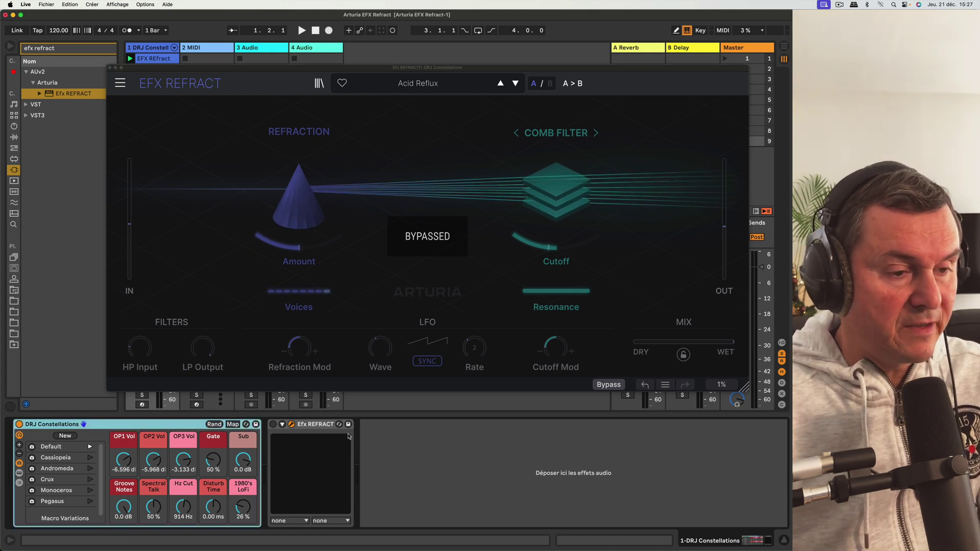
{"action": "key", "text": "space"}
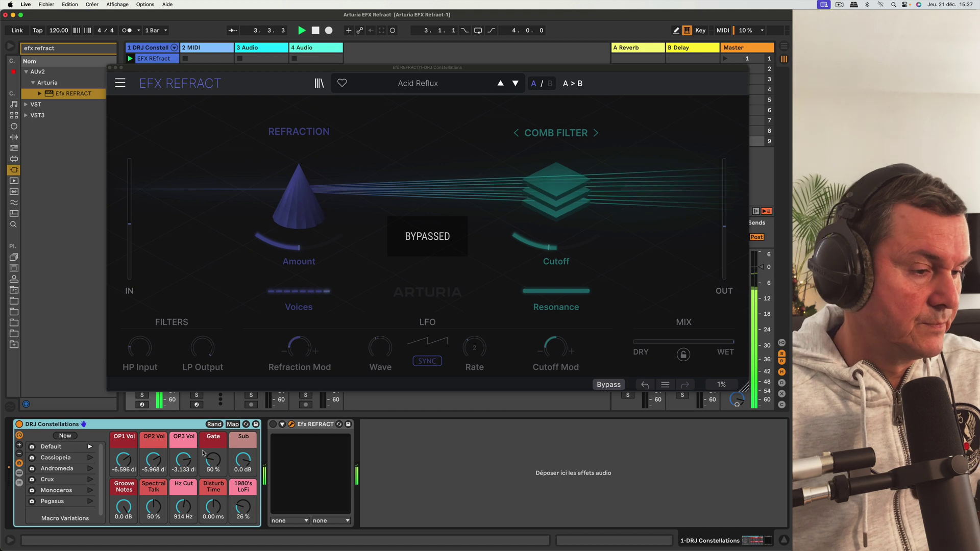
{"action": "left_click", "coordinate": [90, 457]}
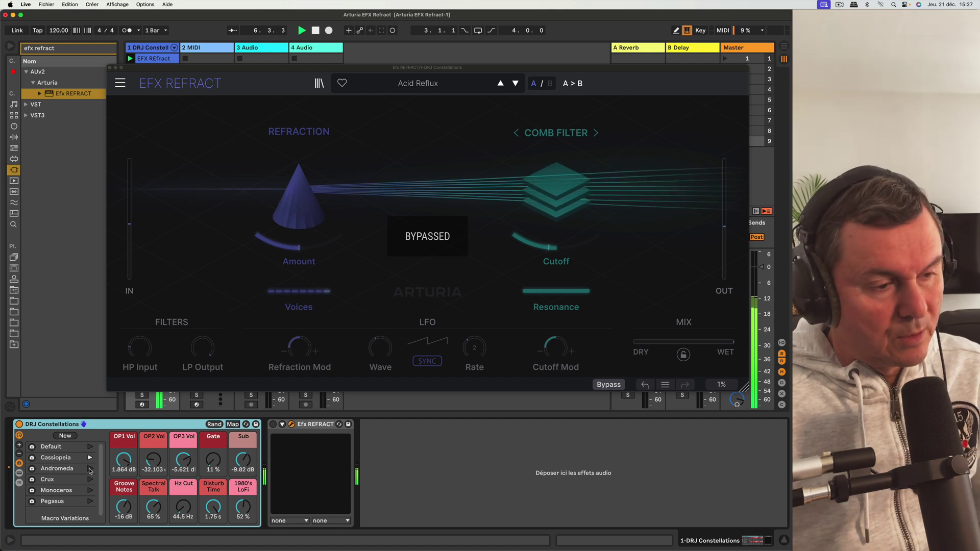
{"action": "left_click", "coordinate": [90, 470]}
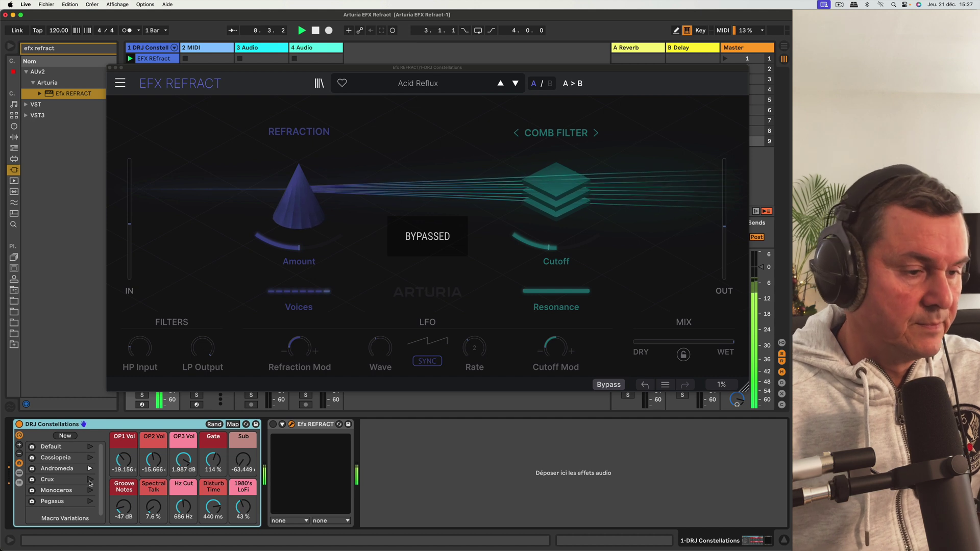
{"action": "left_click", "coordinate": [90, 480]}
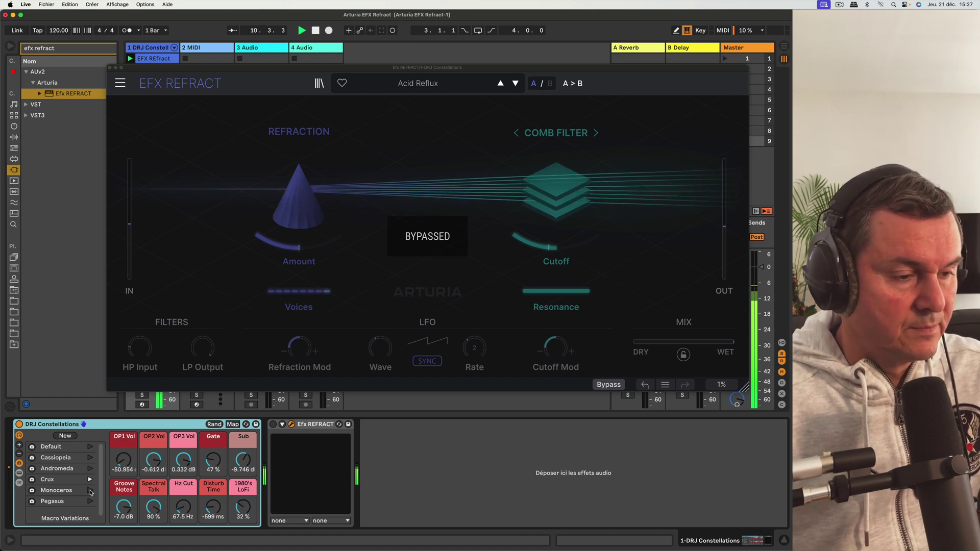
{"action": "left_click", "coordinate": [90, 491]}
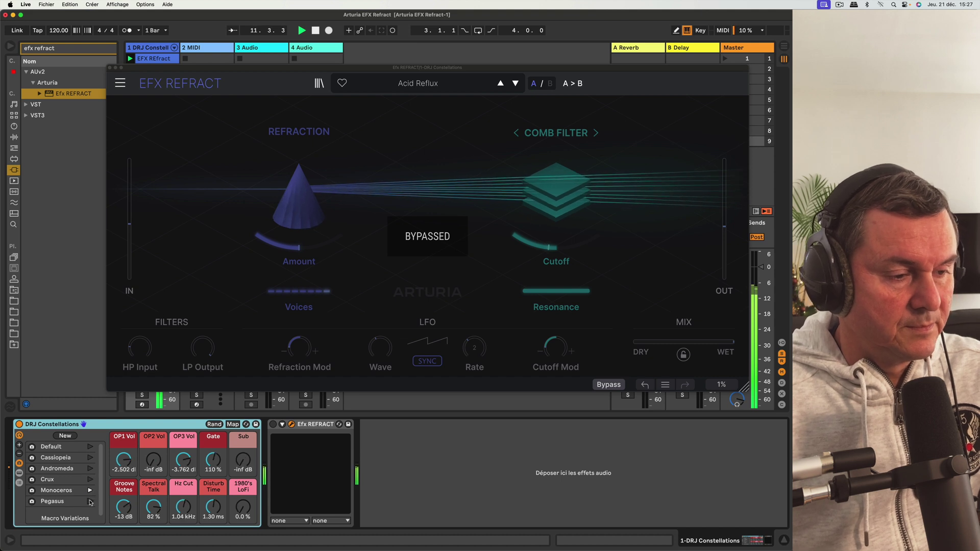
{"action": "left_click", "coordinate": [90, 502]}
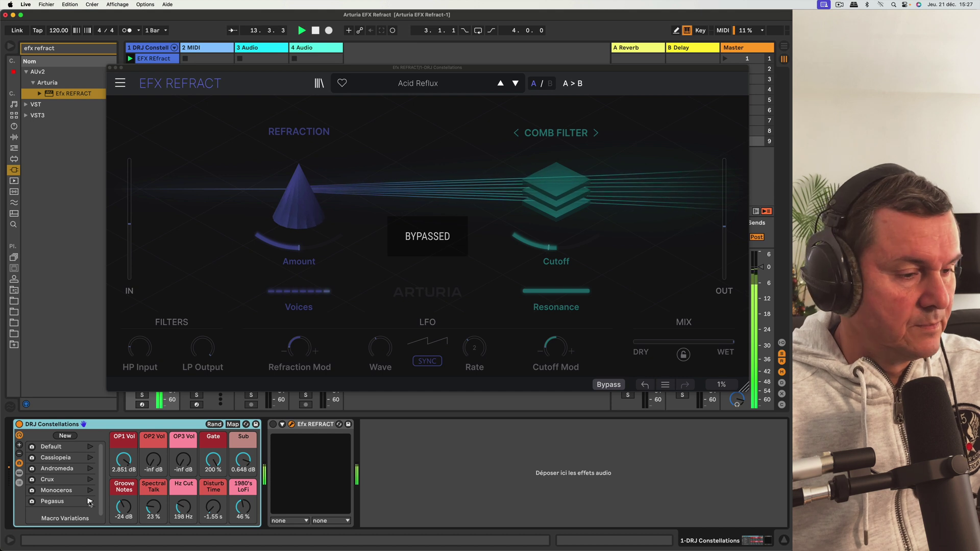
{"action": "left_click", "coordinate": [90, 447]}
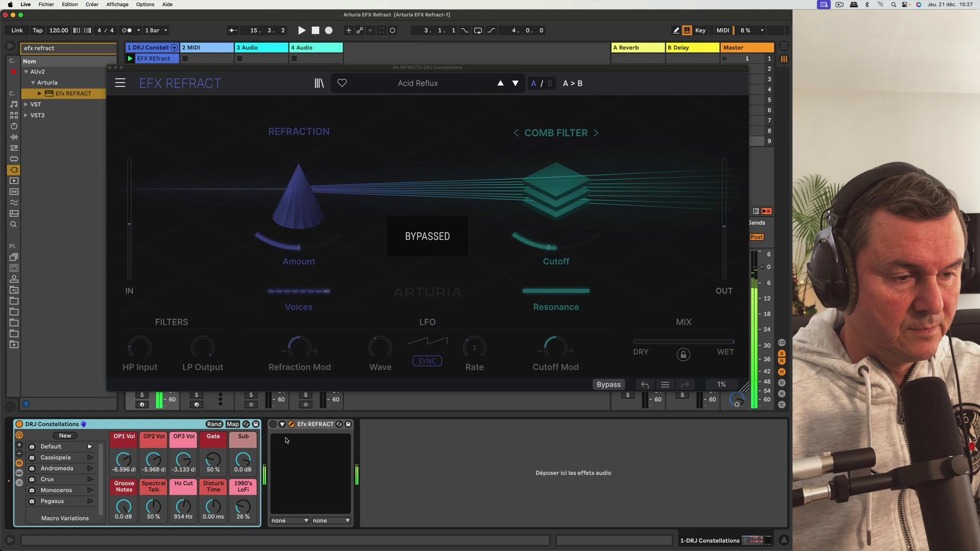
Activate the Efx REFRACT device and, during playback, audition its presets in order from Acid Reflux through Like a Phaser.
{"action": "left_click", "coordinate": [273, 425]}
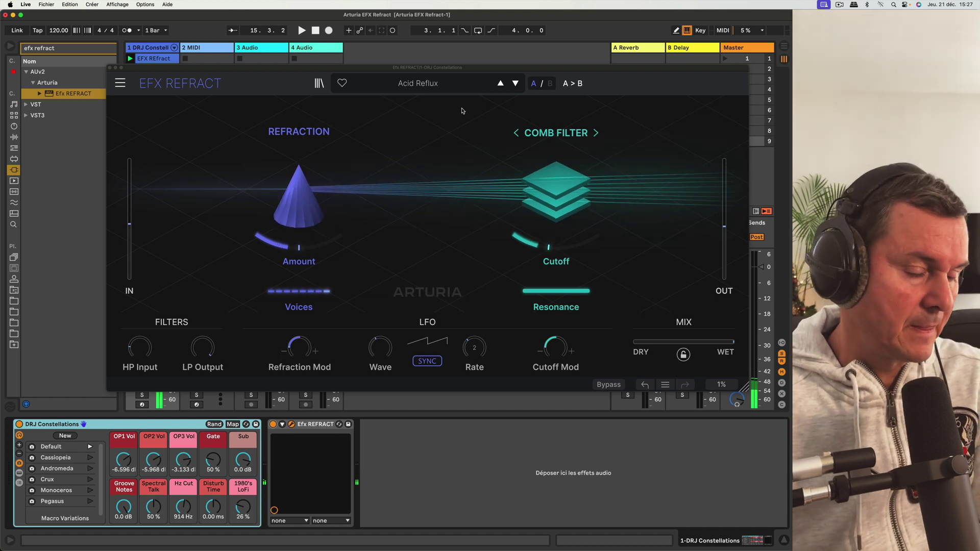
{"action": "key", "text": "space"}
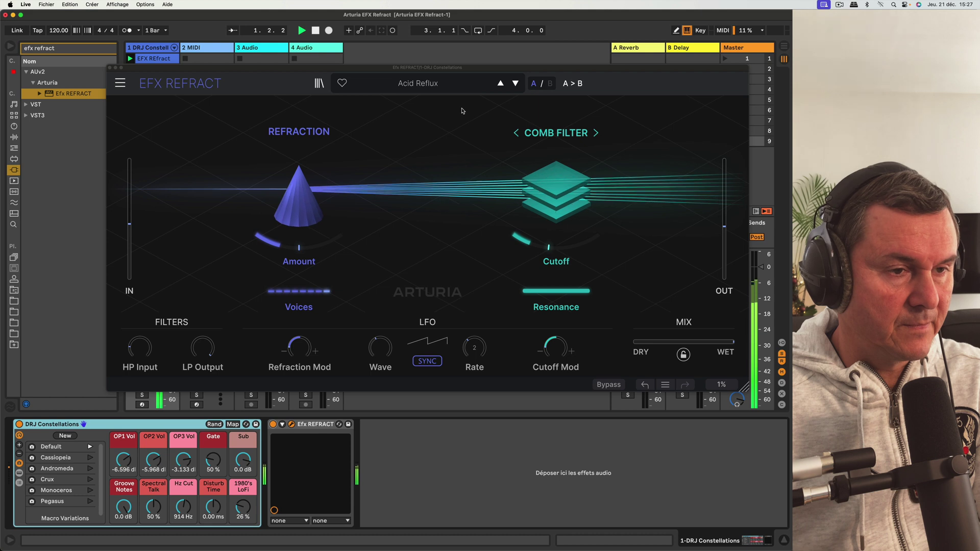
{"action": "left_click", "coordinate": [517, 85]}
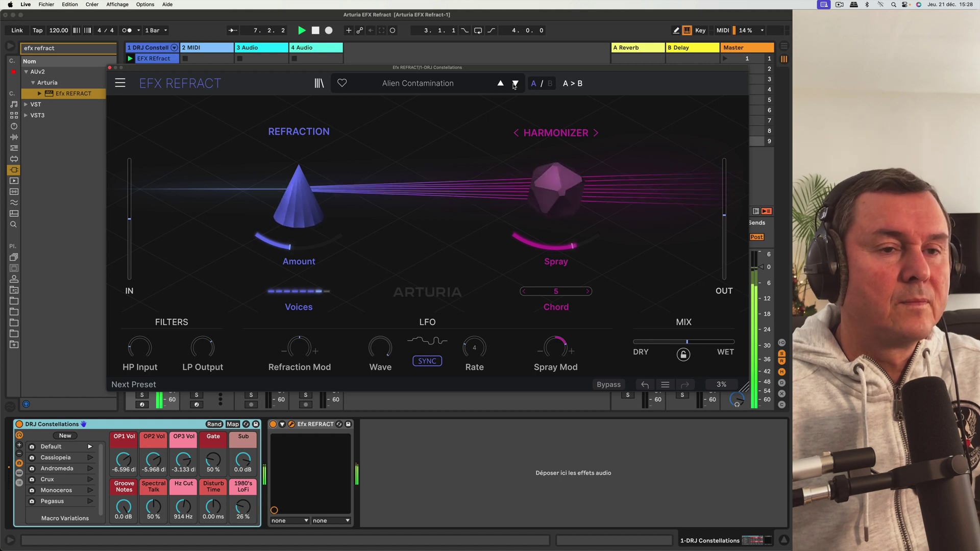
{"action": "left_click", "coordinate": [514, 85]}
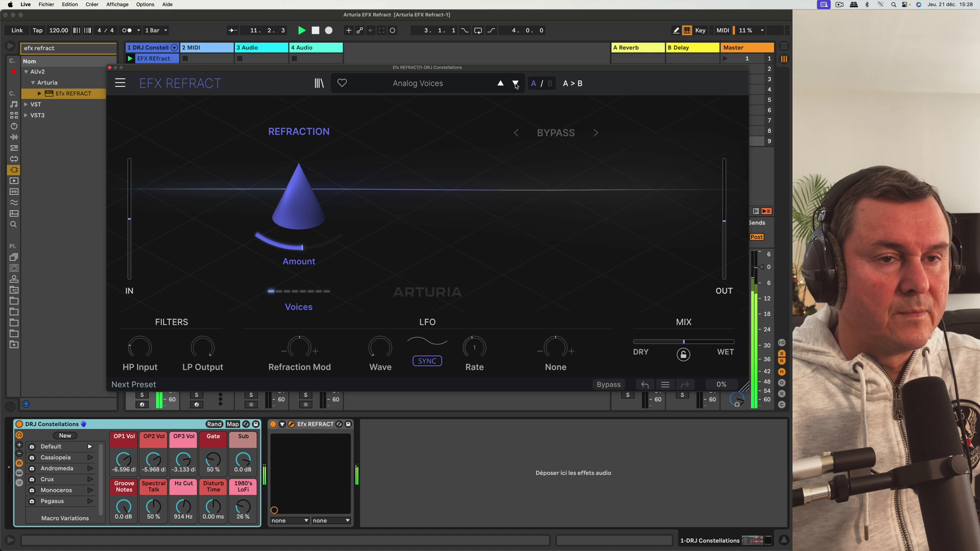
{"action": "left_click", "coordinate": [515, 84]}
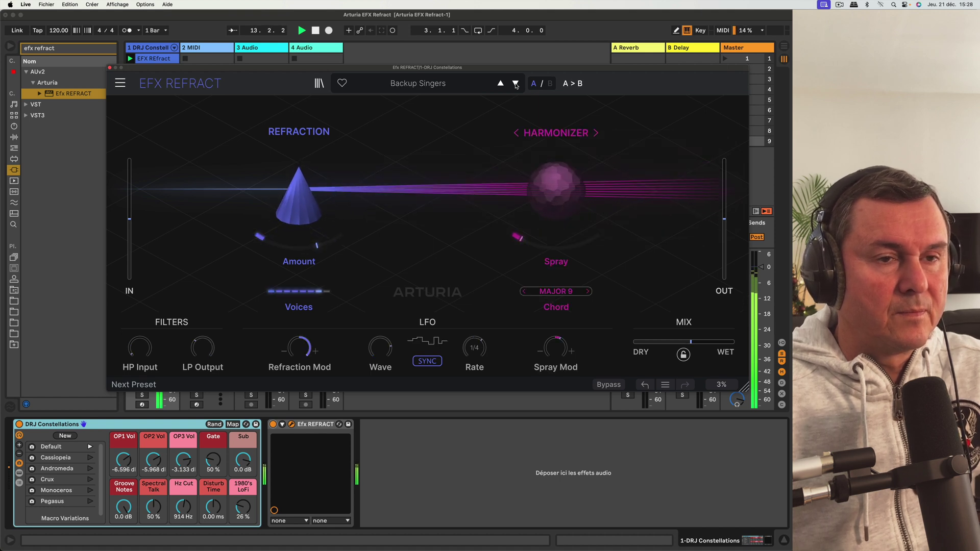
{"action": "left_click", "coordinate": [515, 84]}
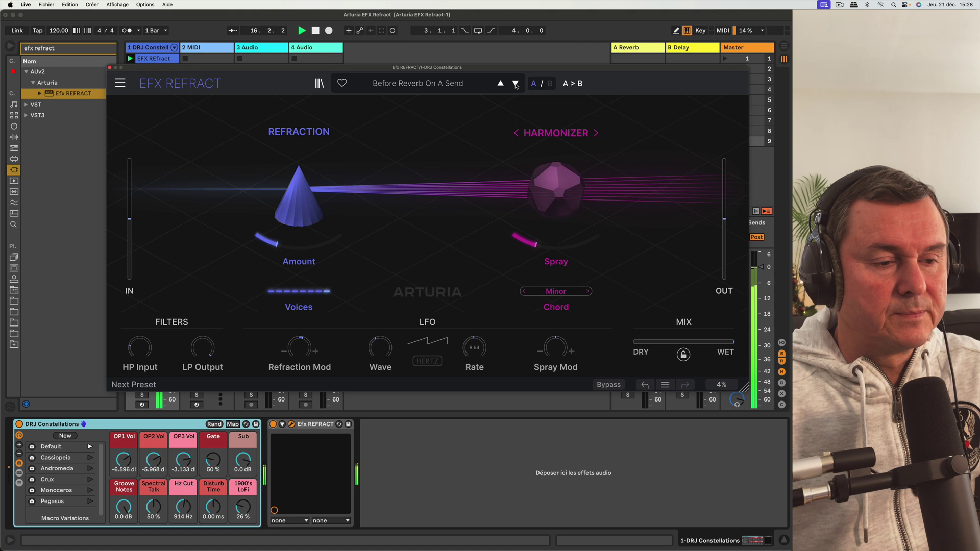
{"action": "left_click", "coordinate": [516, 84]}
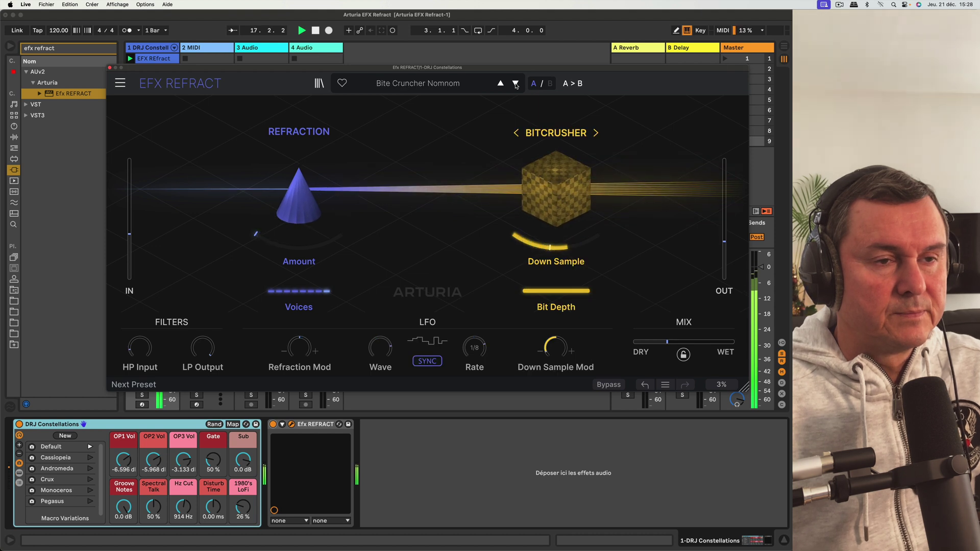
{"action": "left_click", "coordinate": [515, 85]}
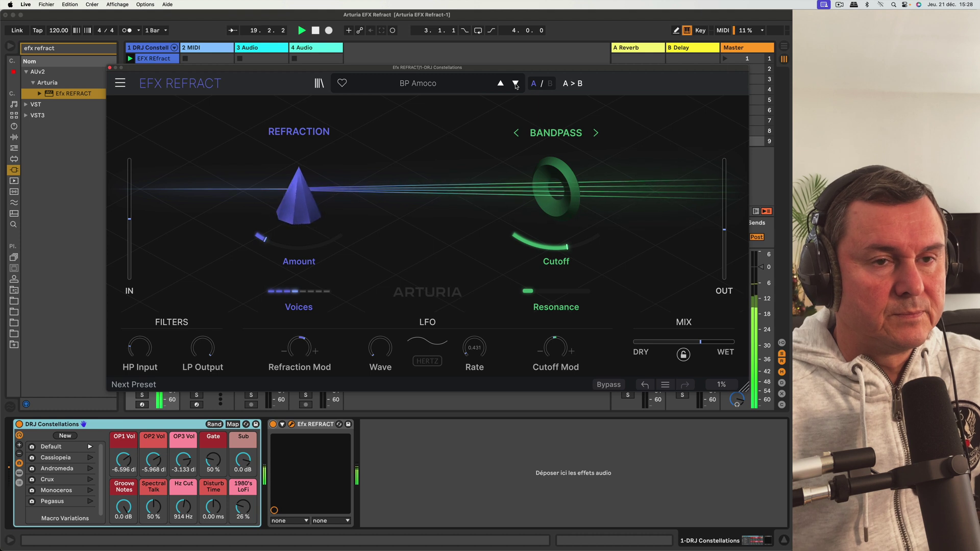
{"action": "left_click", "coordinate": [515, 85]}
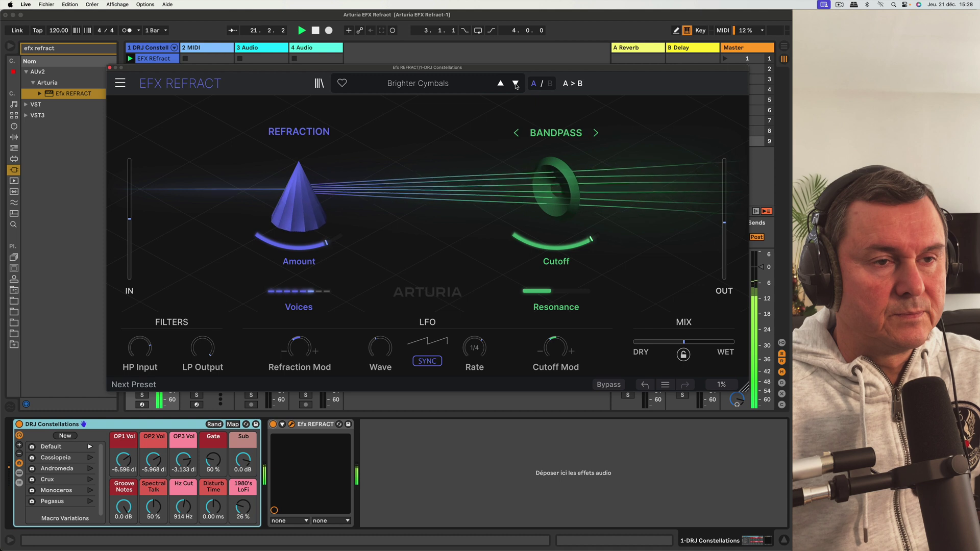
{"action": "left_click", "coordinate": [516, 85]}
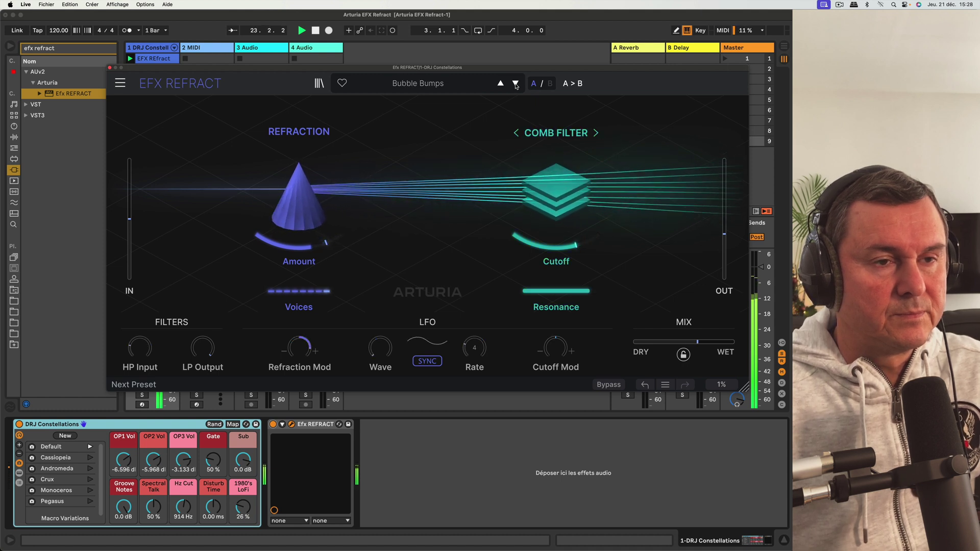
{"action": "left_click", "coordinate": [515, 85]}
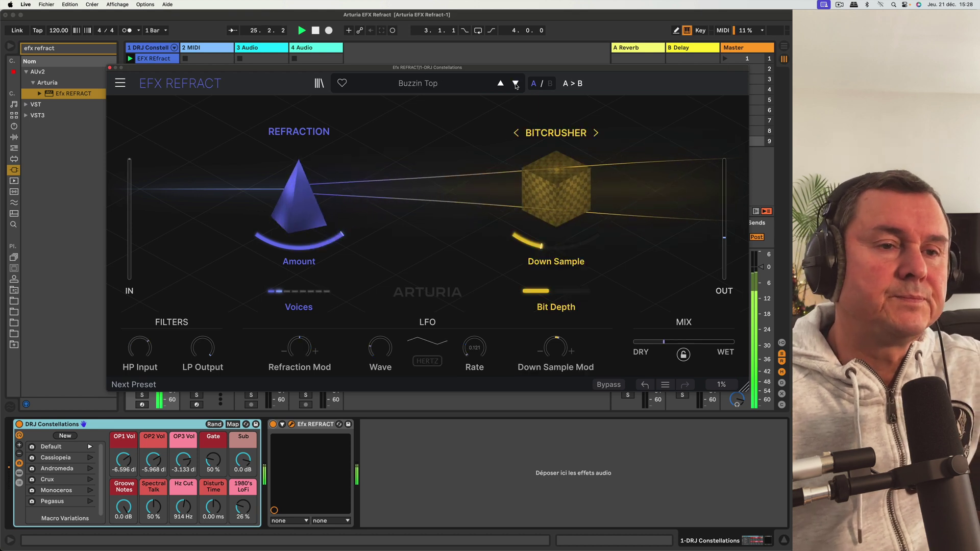
{"action": "left_click", "coordinate": [516, 85]}
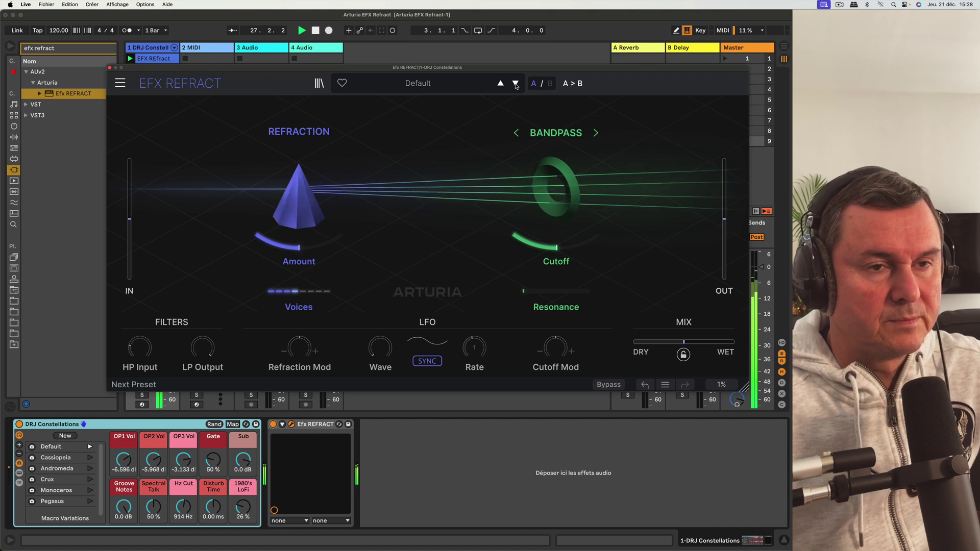
{"action": "left_click", "coordinate": [515, 84]}
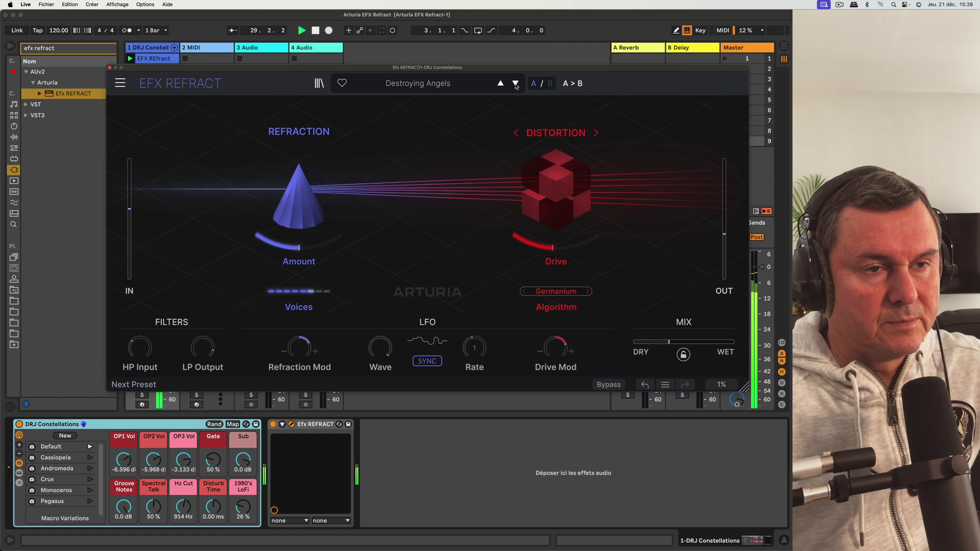
{"action": "left_click", "coordinate": [515, 84]}
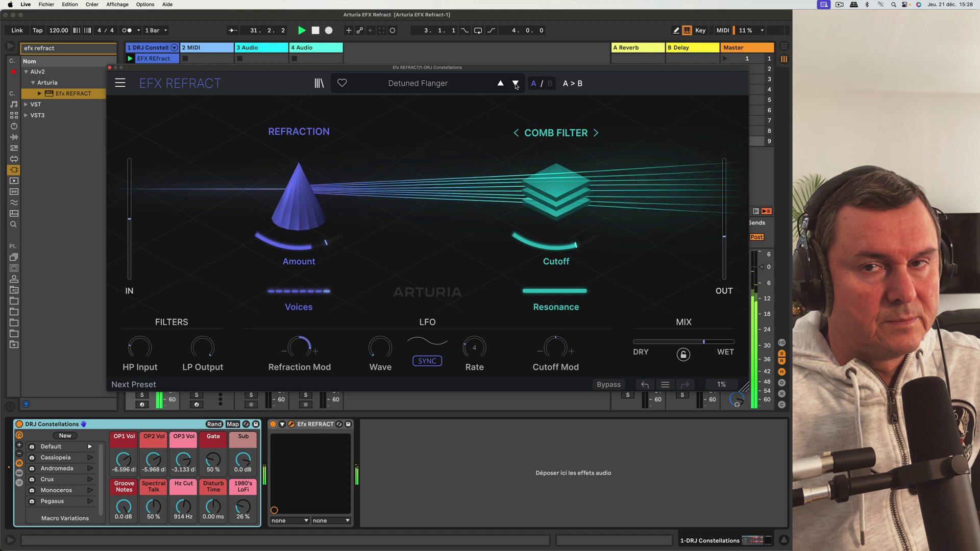
{"action": "left_click", "coordinate": [516, 85]}
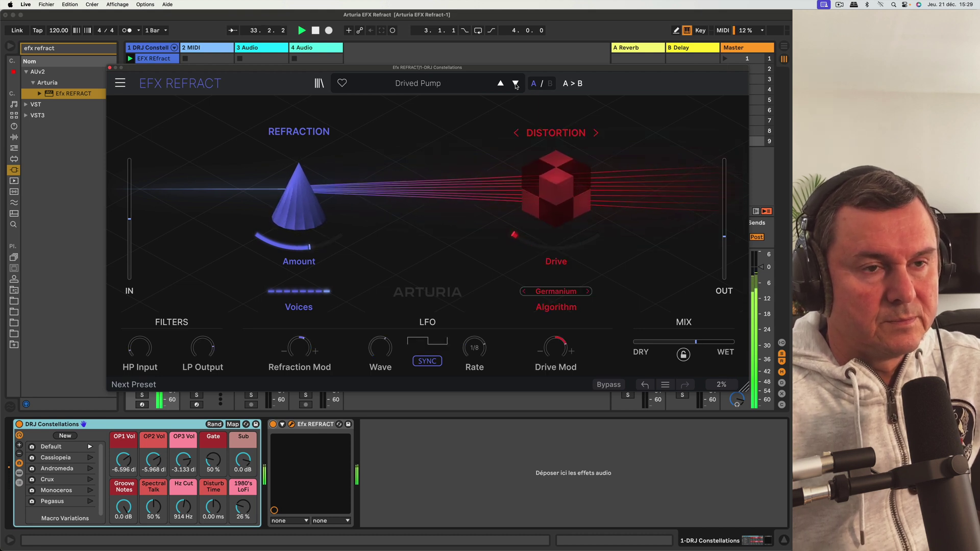
{"action": "left_click", "coordinate": [515, 84]}
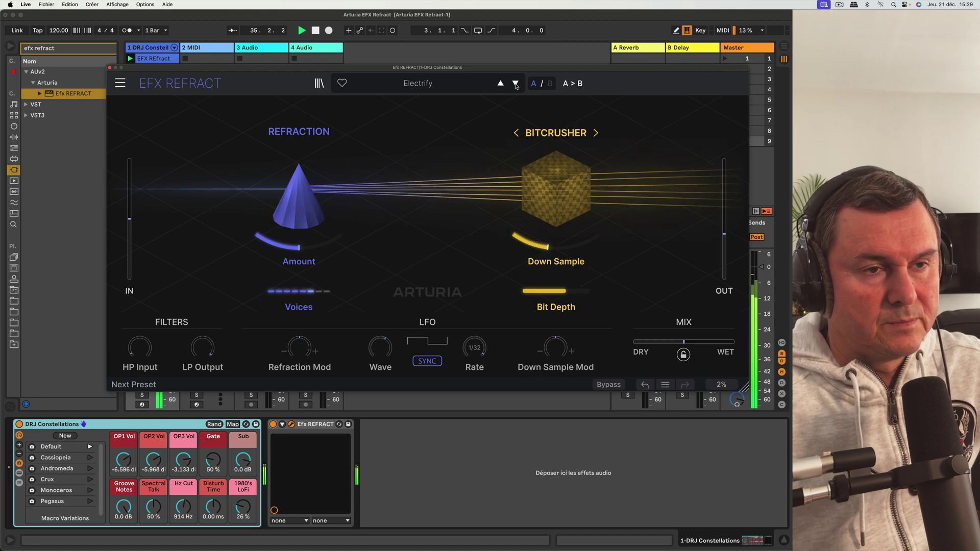
{"action": "left_click", "coordinate": [515, 85]}
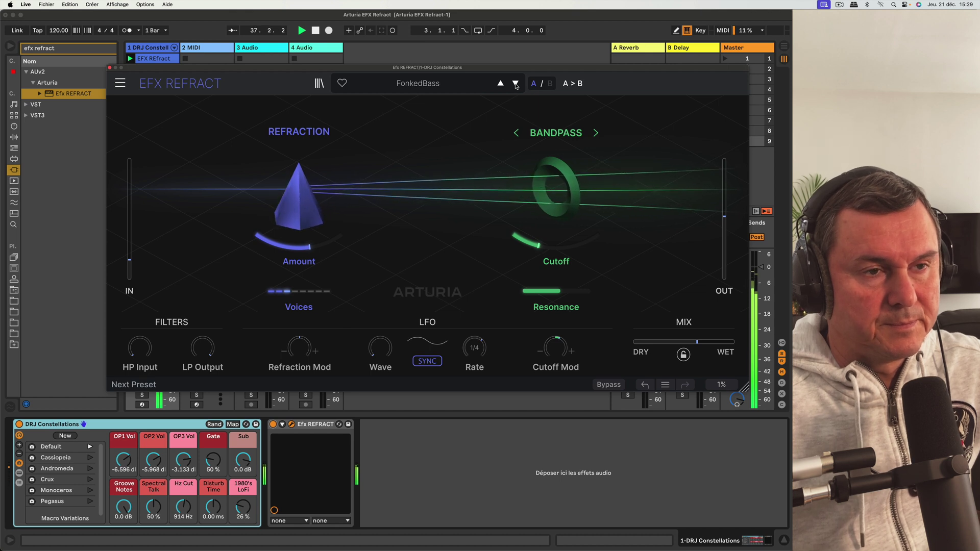
{"action": "left_click", "coordinate": [516, 84]}
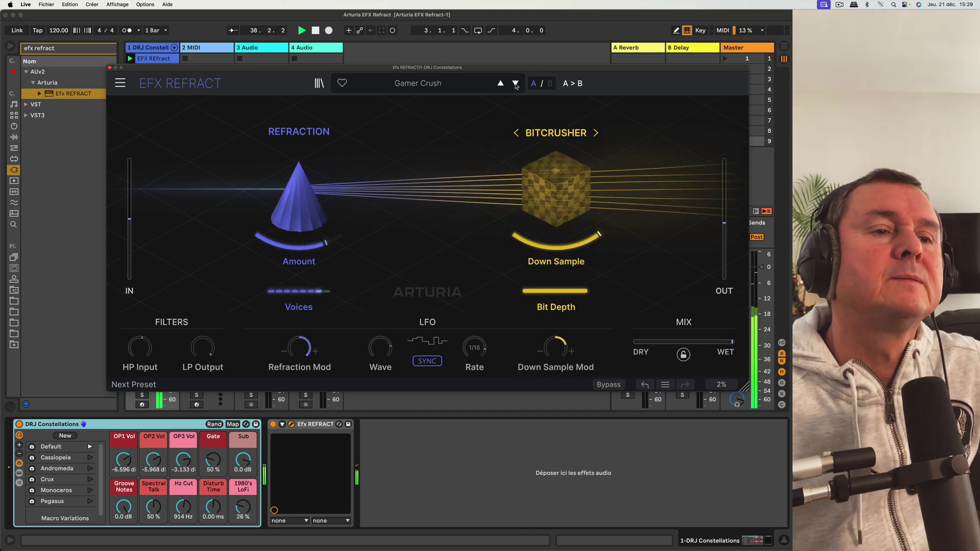
{"action": "left_click", "coordinate": [516, 85]}
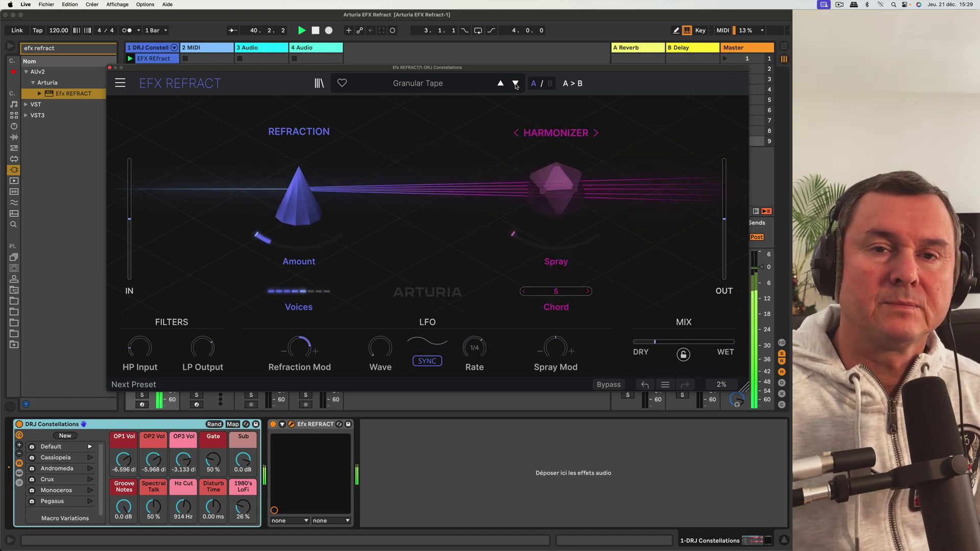
{"action": "left_click", "coordinate": [515, 85]}
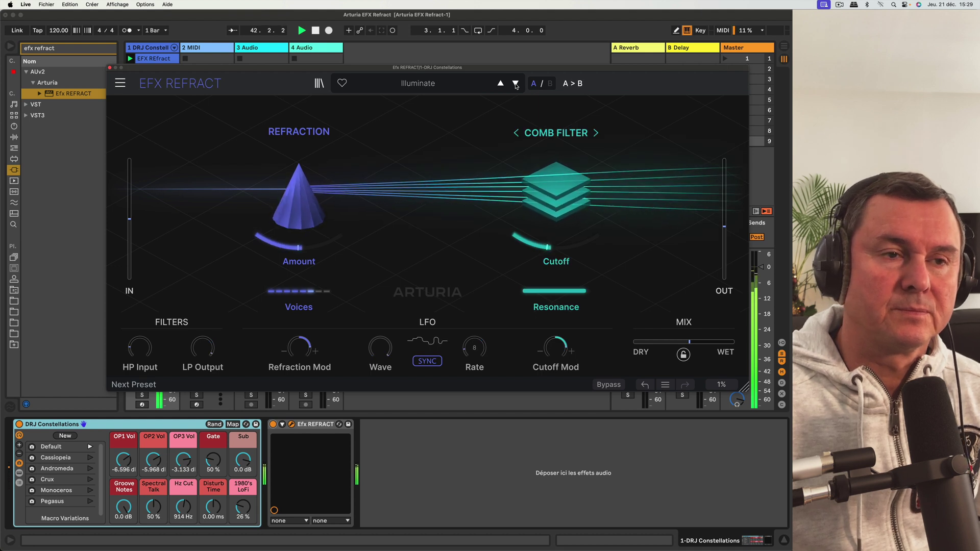
{"action": "left_click", "coordinate": [515, 85]}
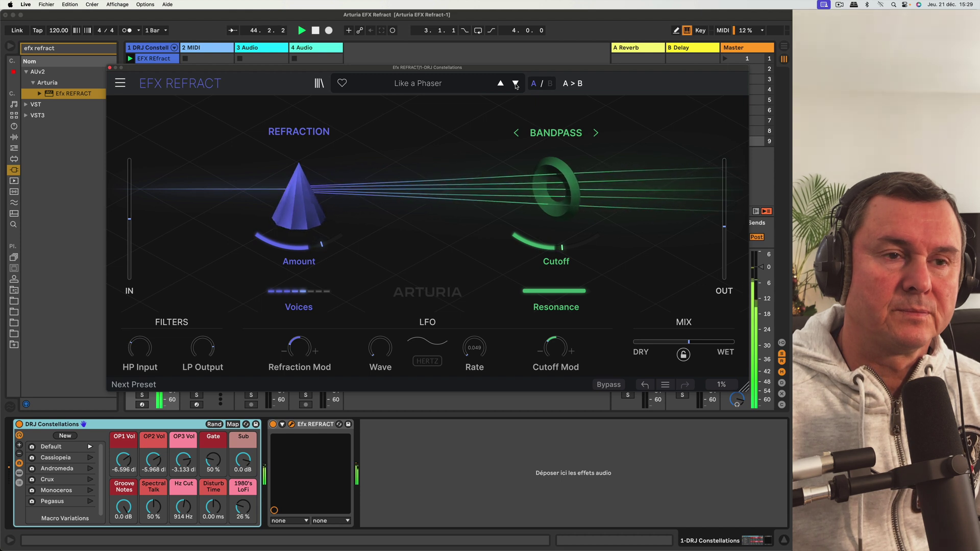
Continue auditioning the REFRACT presets in order during playback, from Lofi Tremolo through Whistling Voices, and end on Classic Super with playback stopped.
{"action": "left_click", "coordinate": [516, 84]}
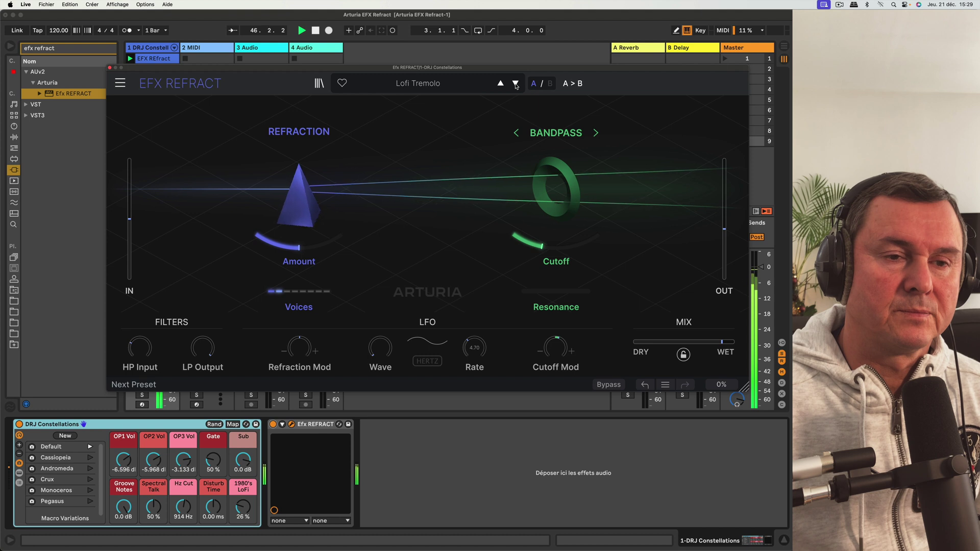
{"action": "left_click", "coordinate": [516, 84]}
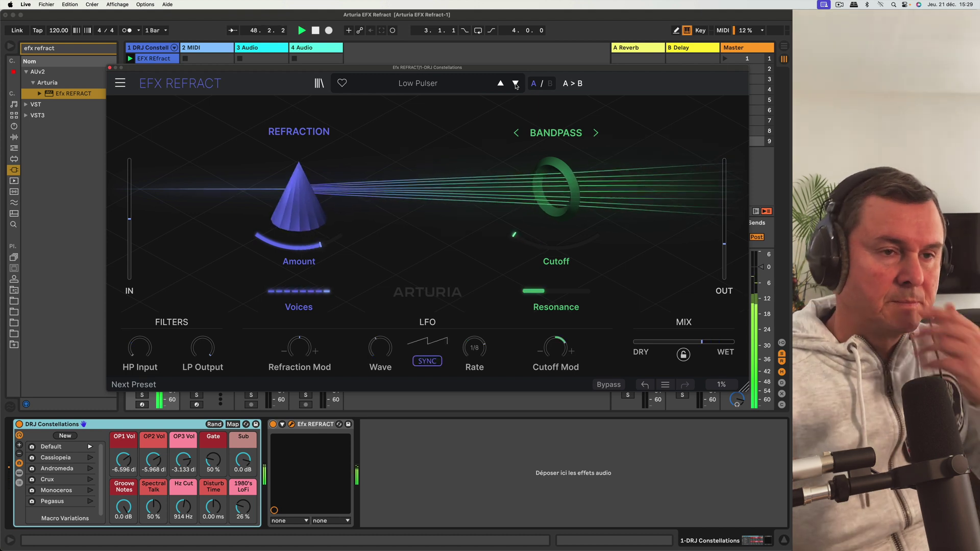
{"action": "left_click", "coordinate": [515, 85]}
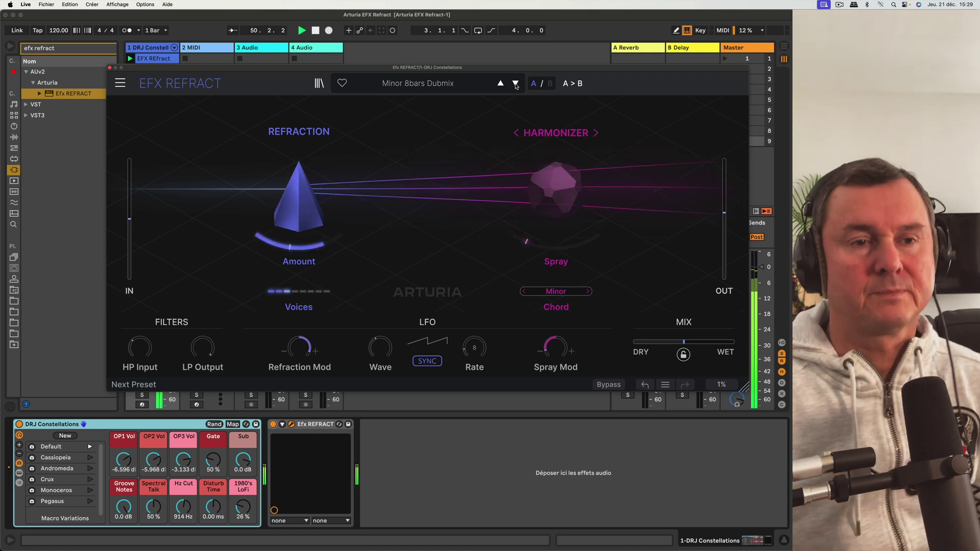
{"action": "left_click", "coordinate": [516, 85]}
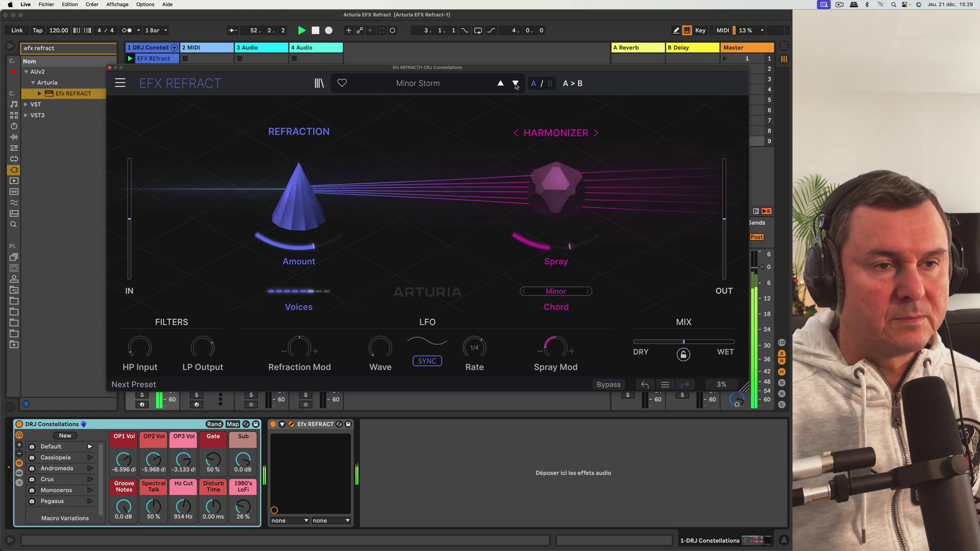
{"action": "left_click", "coordinate": [516, 85]}
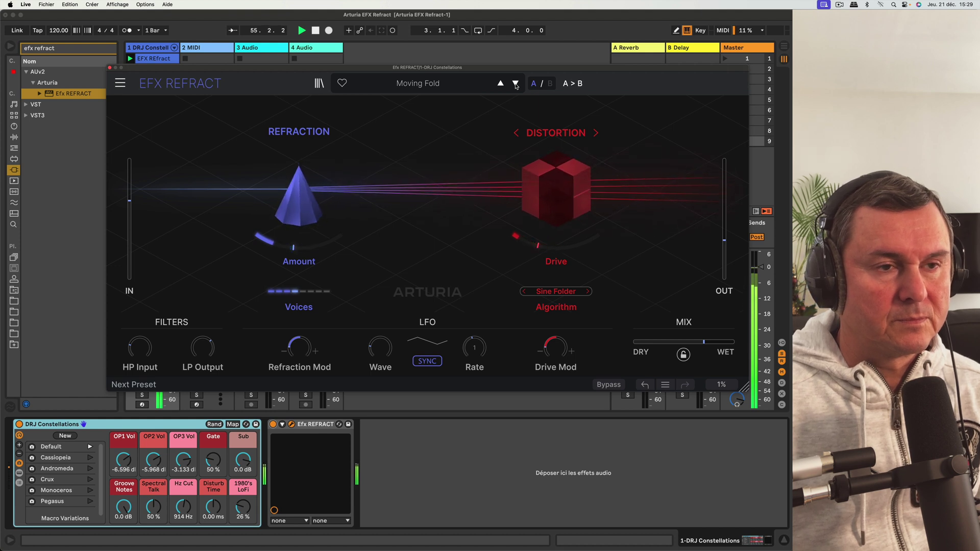
{"action": "left_click", "coordinate": [515, 85]}
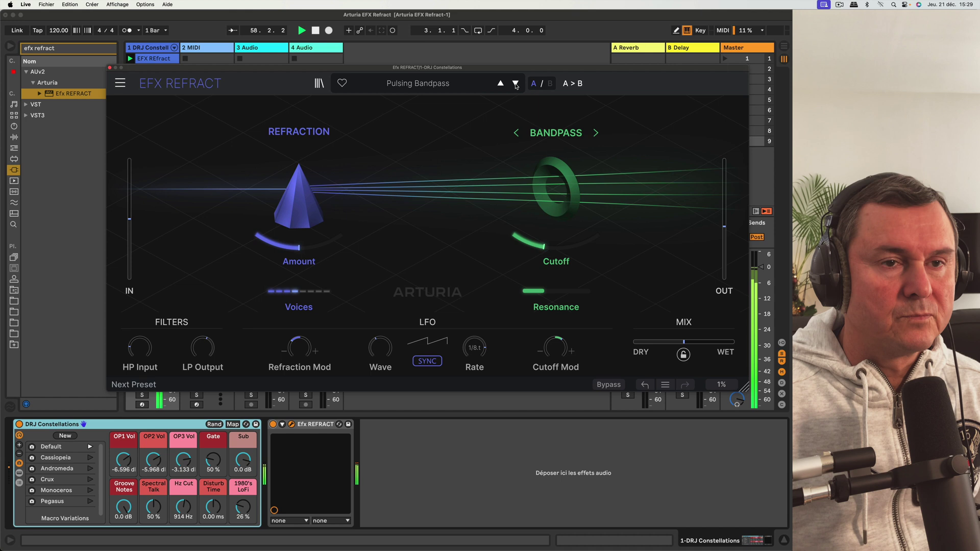
{"action": "left_click", "coordinate": [516, 84]}
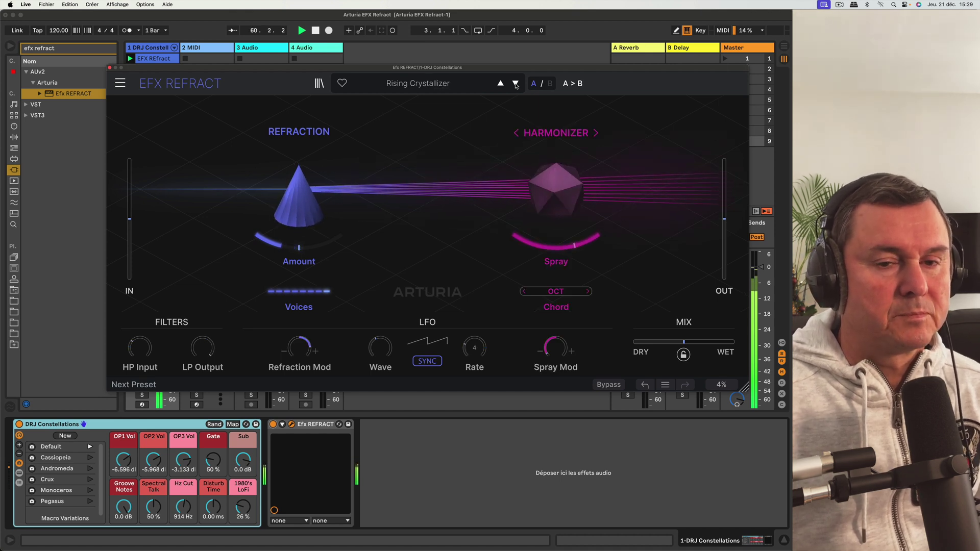
{"action": "left_click", "coordinate": [515, 84]}
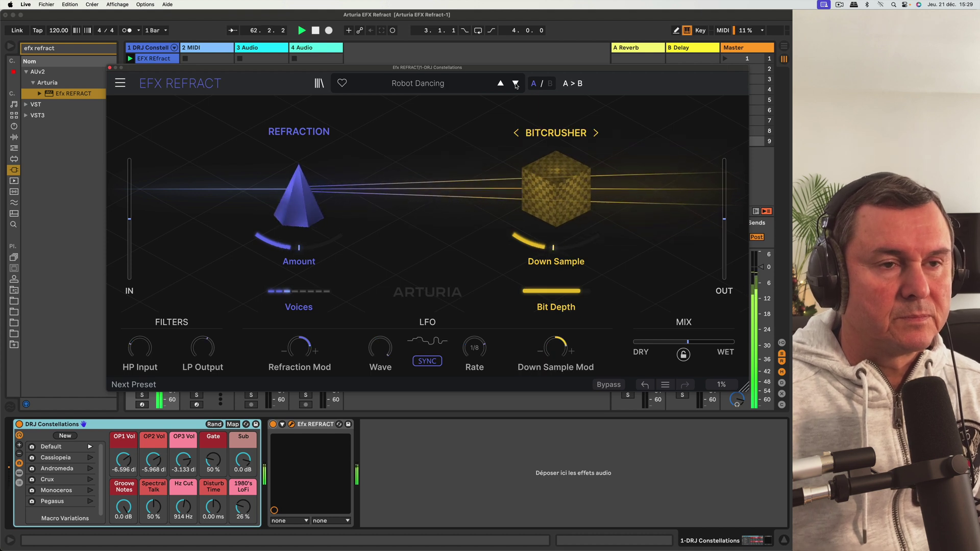
{"action": "left_click", "coordinate": [515, 84]}
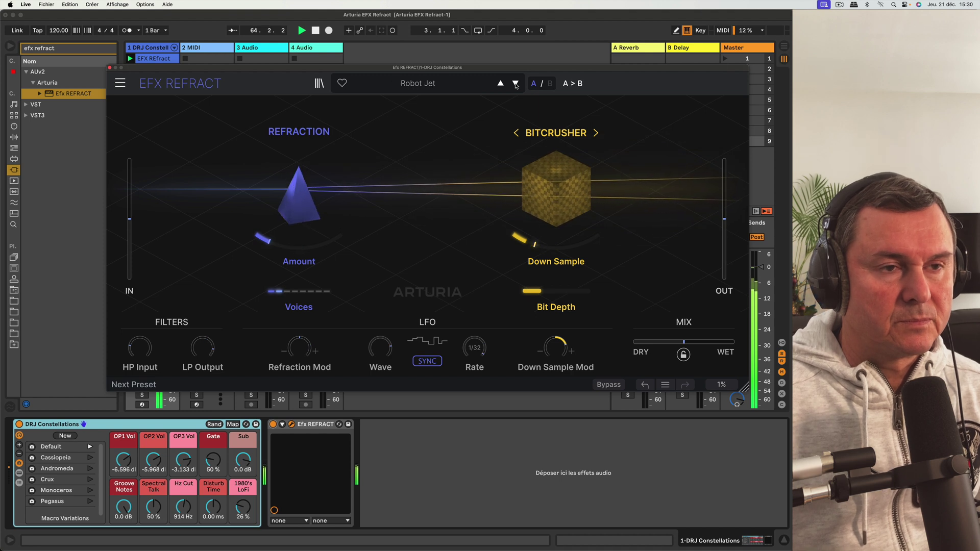
{"action": "left_click", "coordinate": [515, 84]}
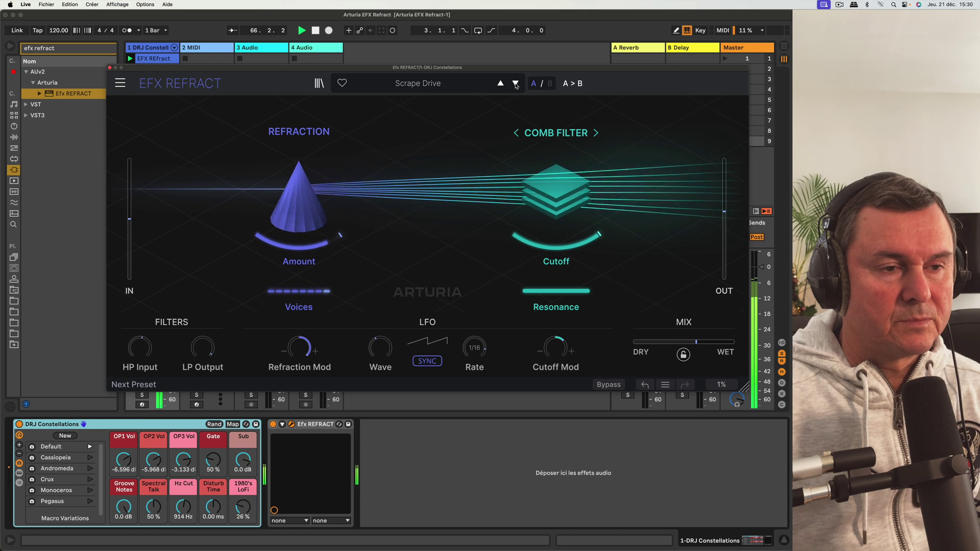
{"action": "left_click", "coordinate": [515, 84]}
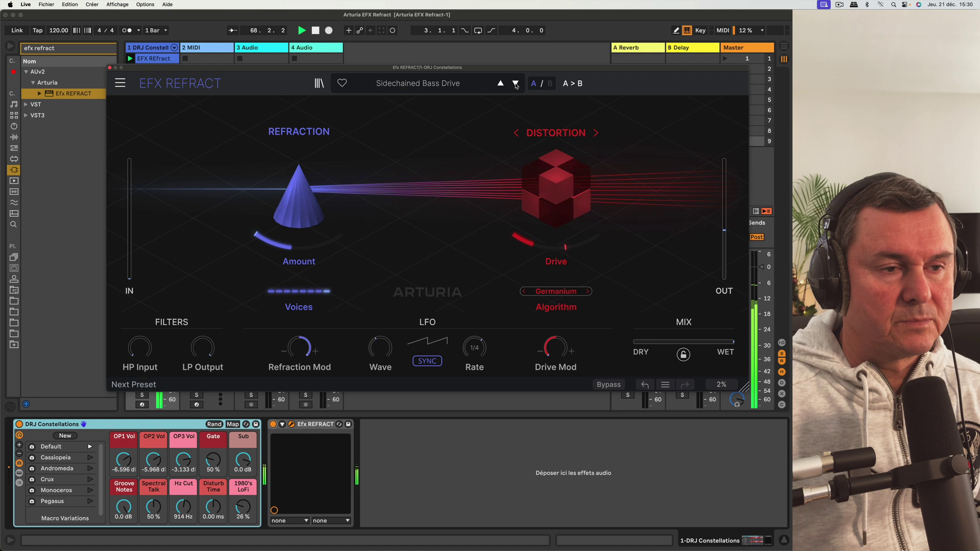
{"action": "left_click", "coordinate": [516, 85]}
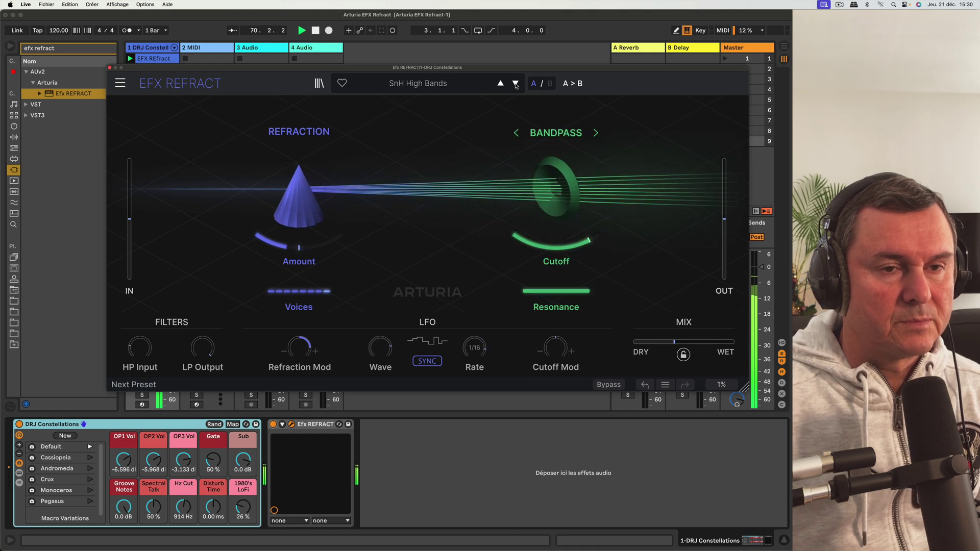
{"action": "left_click", "coordinate": [515, 84]}
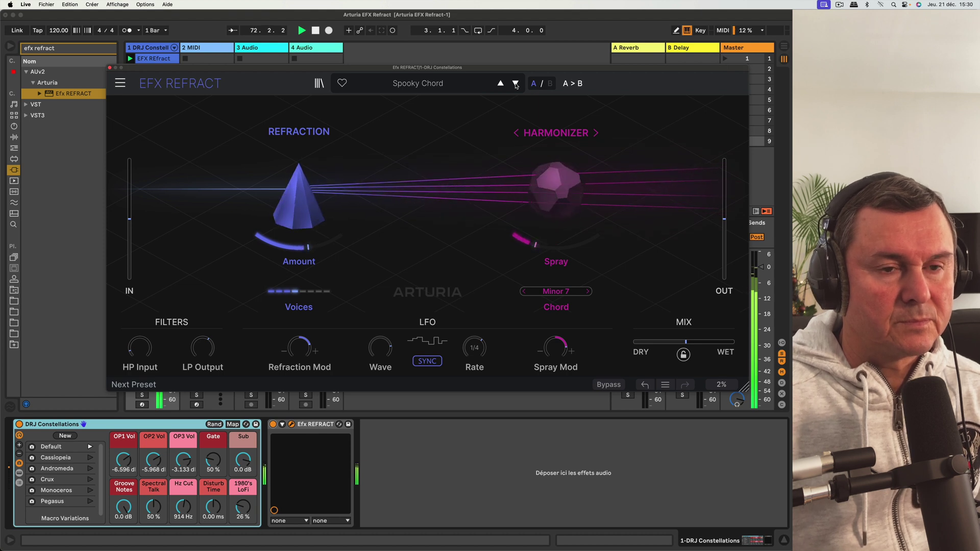
{"action": "left_click", "coordinate": [515, 84]}
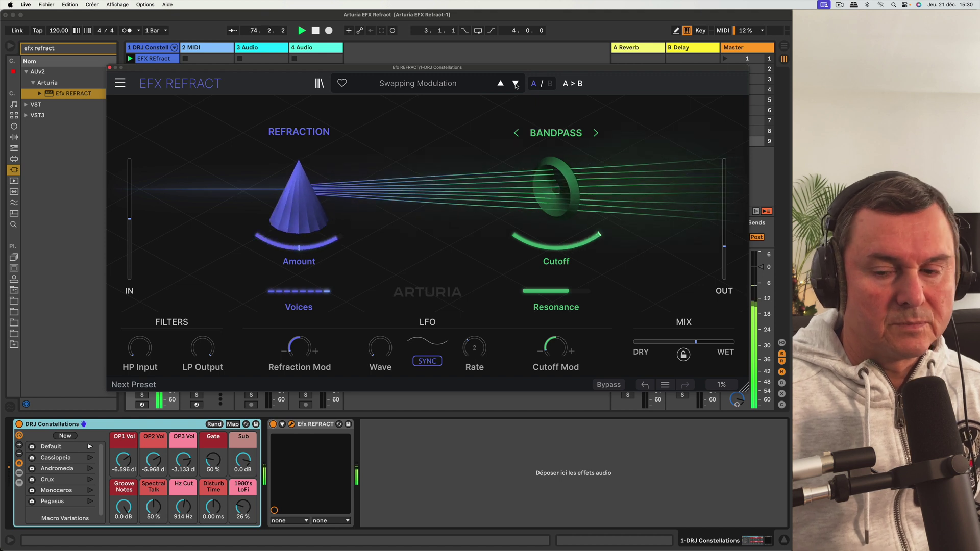
{"action": "left_click", "coordinate": [515, 84]}
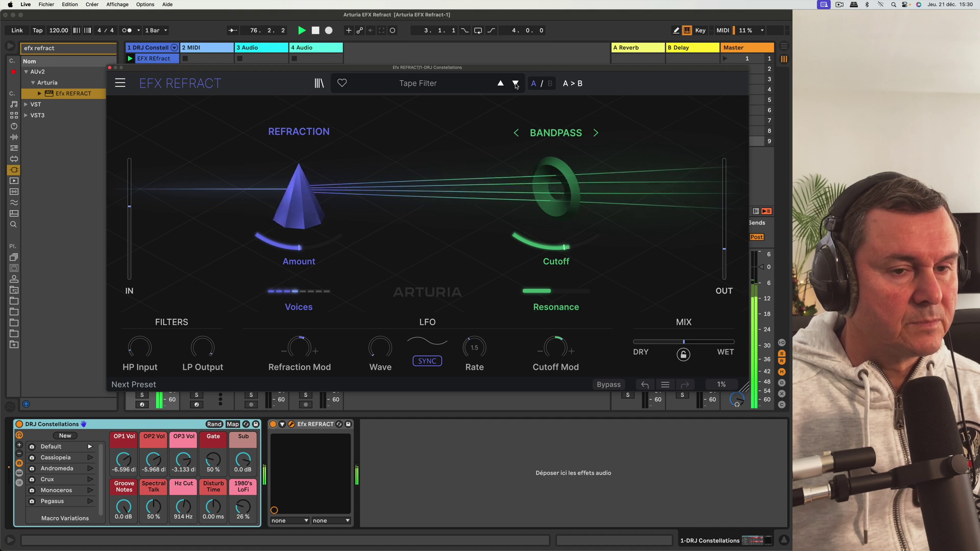
{"action": "left_click", "coordinate": [516, 84]}
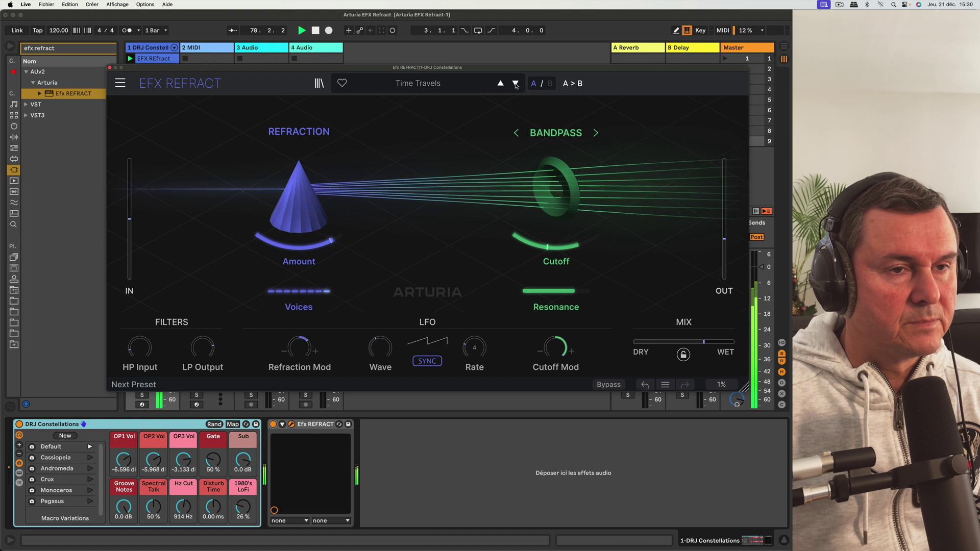
{"action": "left_click", "coordinate": [516, 84]}
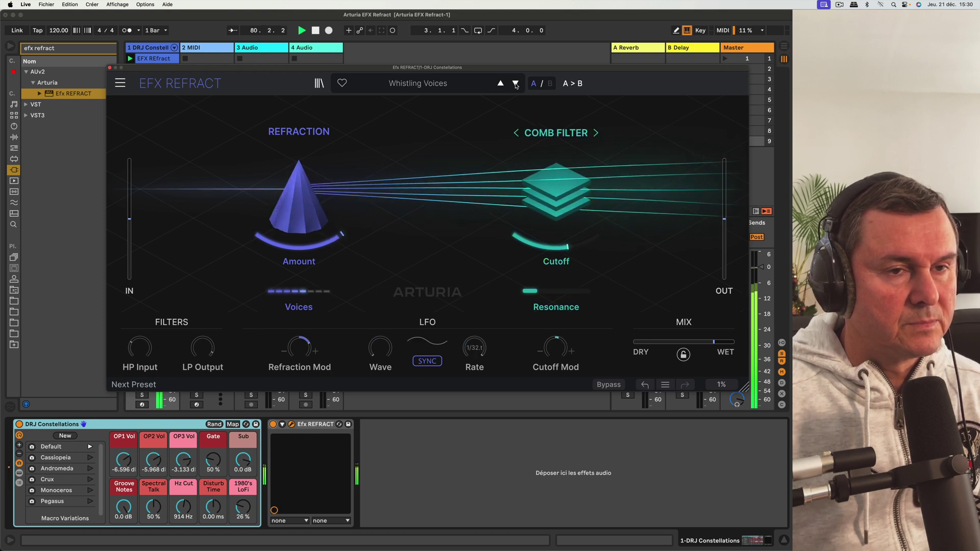
{"action": "left_click", "coordinate": [515, 84]}
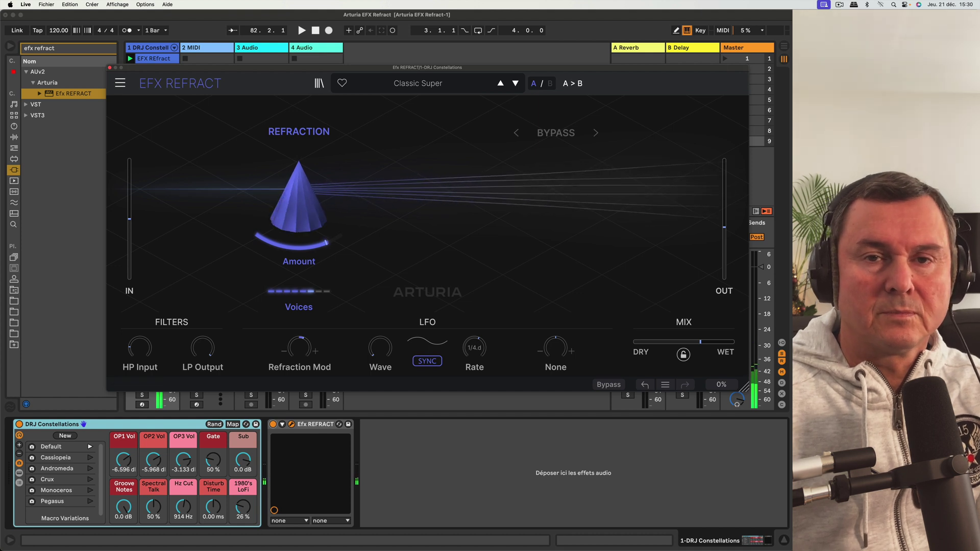
Load the Default preset from the Template category.
{"action": "left_click", "coordinate": [429, 91]}
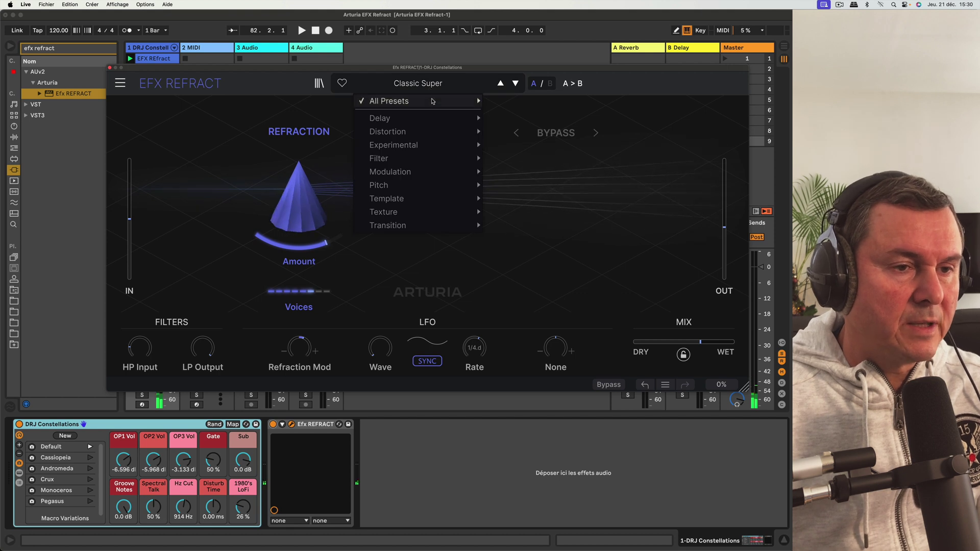
{"action": "mouse_move", "coordinate": [442, 199]}
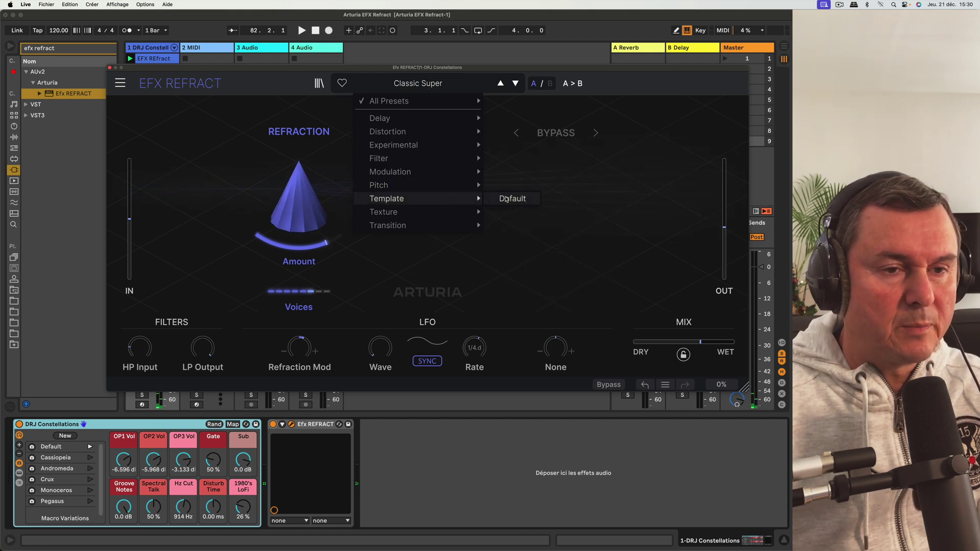
{"action": "left_click", "coordinate": [506, 198]}
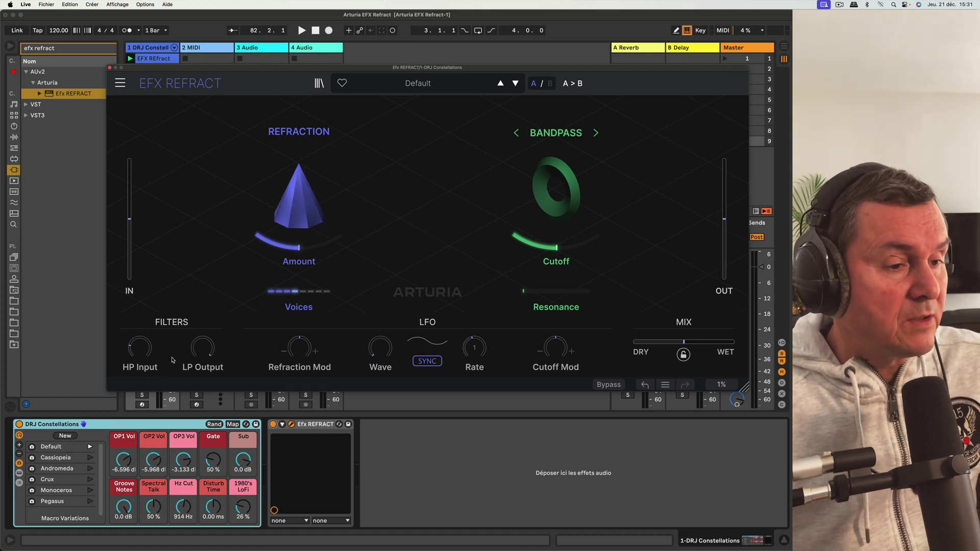
Play the clip while sweeping the HP Input filter down from 150 Hz and the LP Output filter down from 20000 Hz, restoring each.
{"action": "mouse_move", "coordinate": [200, 352]}
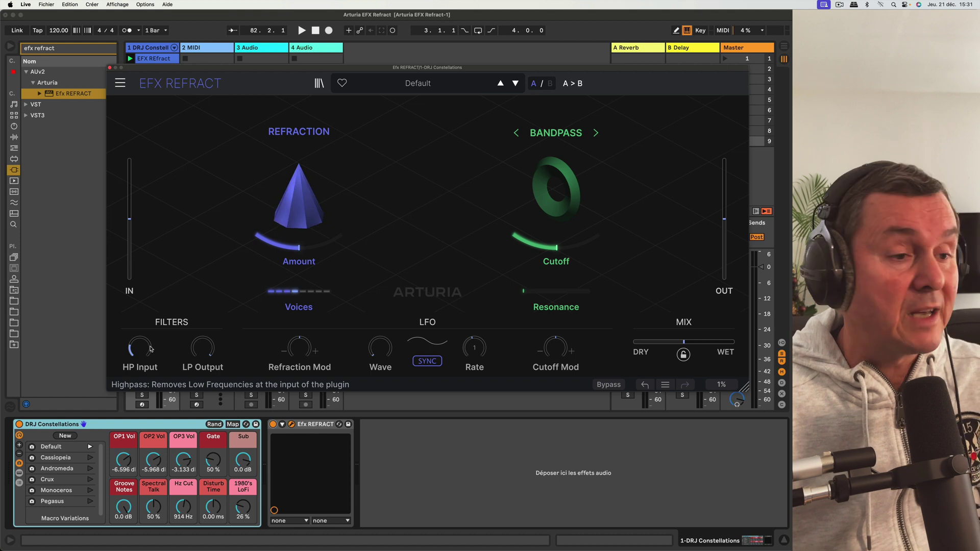
{"action": "mouse_move", "coordinate": [142, 352]}
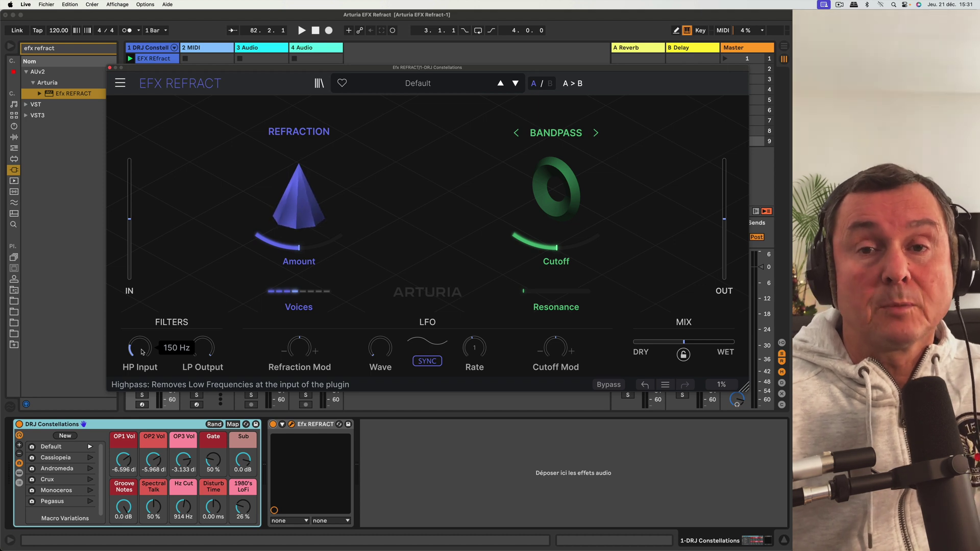
{"action": "key", "text": "space"}
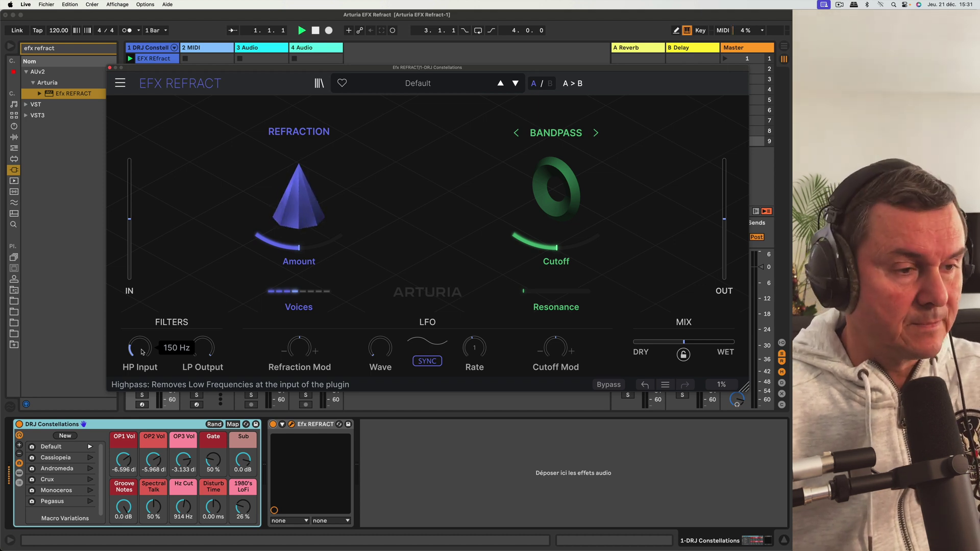
{"action": "left_click_drag", "start_coordinate": [142, 351], "coordinate": [143, 388]}
{"action": "mouse_move", "coordinate": [140, 347]}
{"action": "left_mouse_down"}
{"action": "mouse_move", "coordinate": [140, 253]}
{"action": "mouse_move", "coordinate": [143, 347]}
{"action": "left_mouse_up"}
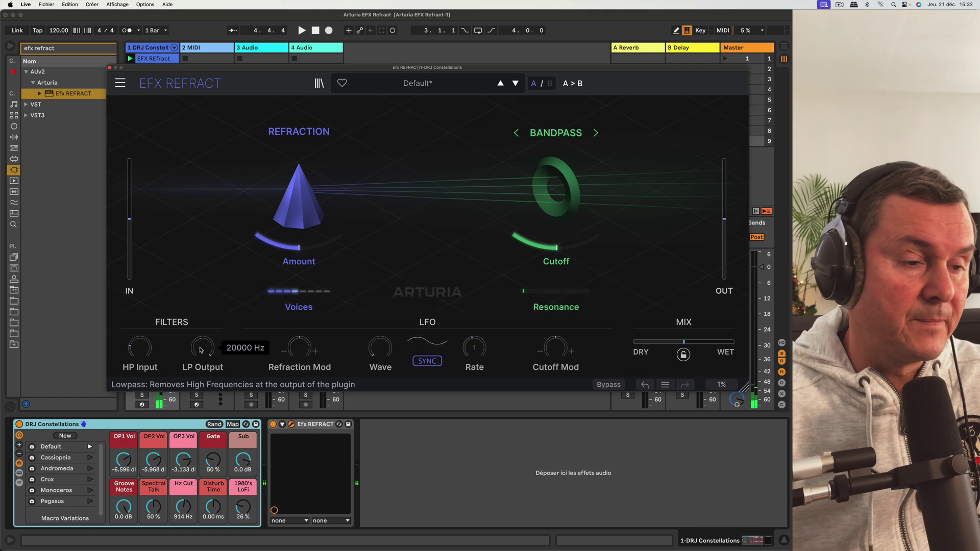
{"action": "key", "text": "space"}
{"action": "left_click_drag", "start_coordinate": [202, 347], "coordinate": [202, 394]}
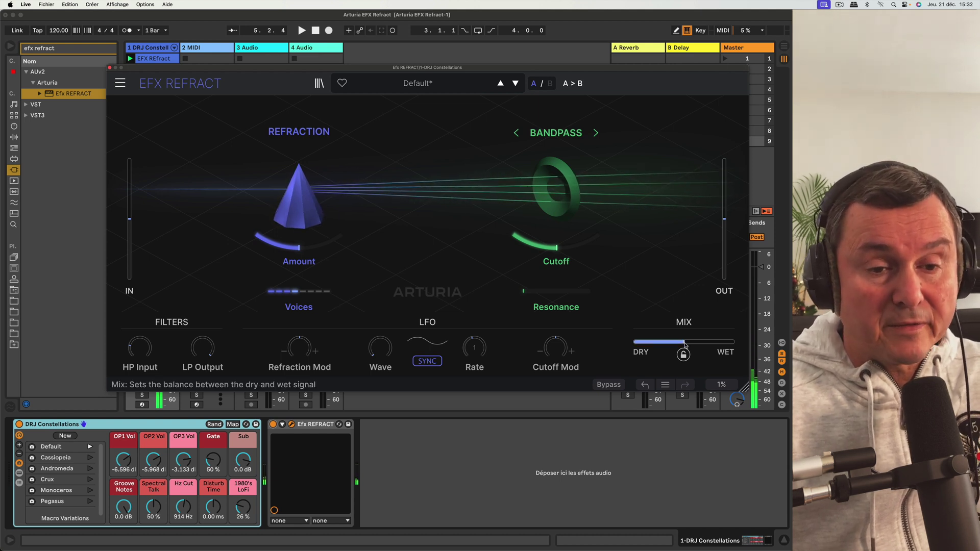
Play the clip with the Mix fully wet, lock the Mix, and lower it to a balance that still favours the wet signal.
{"action": "mouse_move", "coordinate": [685, 345]}
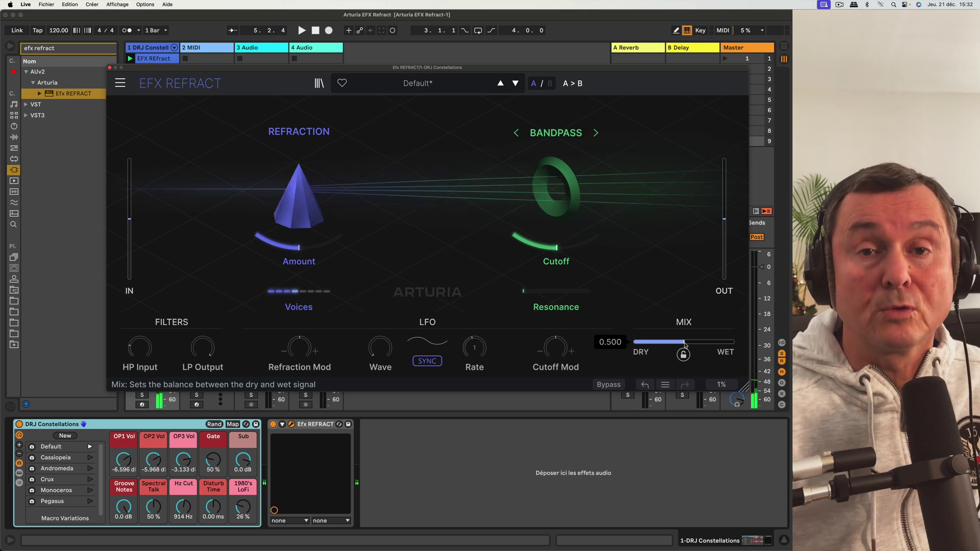
{"action": "left_click", "coordinate": [727, 342]}
{"action": "mouse_move", "coordinate": [727, 342]}
{"action": "left_mouse_down"}
{"action": "mouse_move", "coordinate": [636, 342]}
{"action": "mouse_move", "coordinate": [734, 344]}
{"action": "left_mouse_up"}
{"action": "key", "text": "space"}
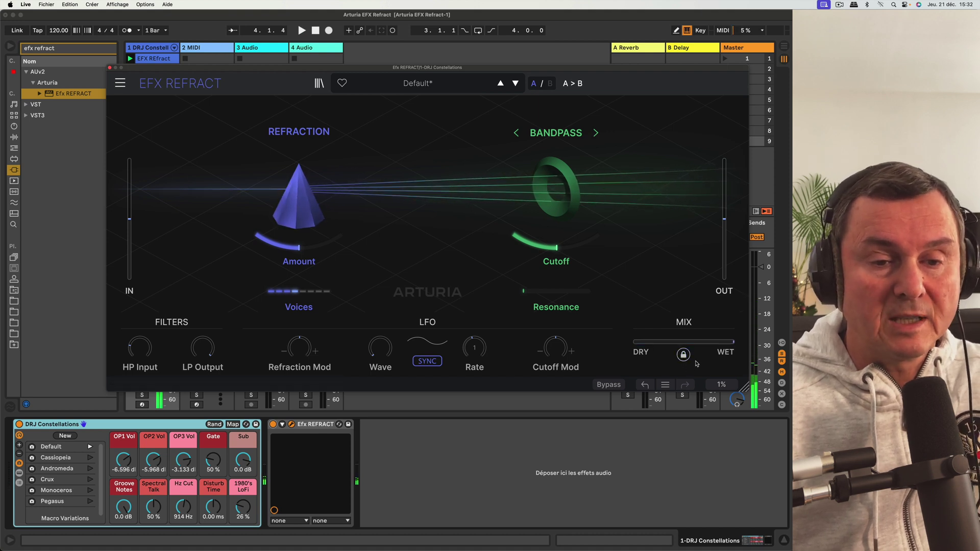
{"action": "left_click_drag", "start_coordinate": [711, 343], "coordinate": [696, 346]}
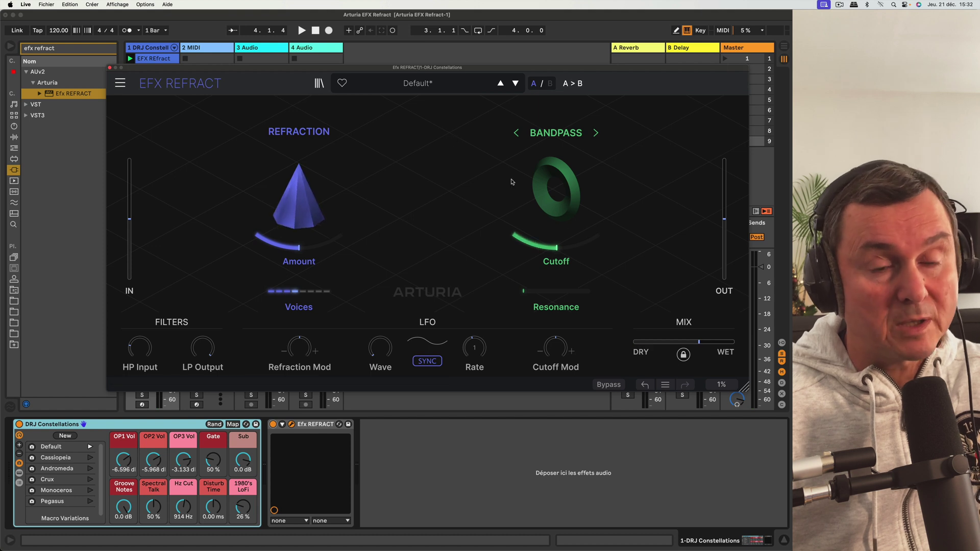
{"action": "mouse_move", "coordinate": [713, 344]}
{"action": "left_mouse_down"}
{"action": "mouse_move", "coordinate": [682, 343]}
{"action": "mouse_move", "coordinate": [704, 344]}
{"action": "left_mouse_up"}
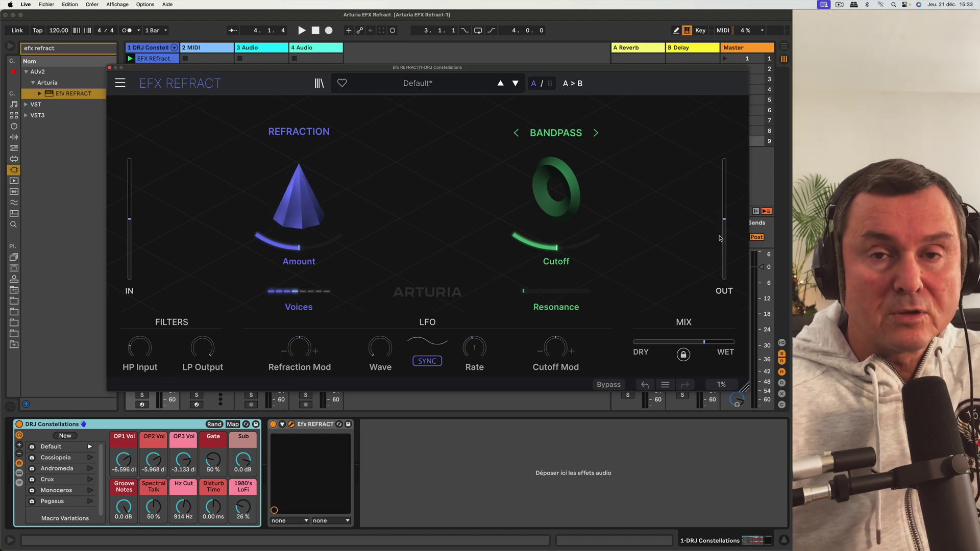
Raise the refraction Voices to the maximum and lower the refraction Amount to 38.8 %.
{"action": "mouse_move", "coordinate": [575, 165]}
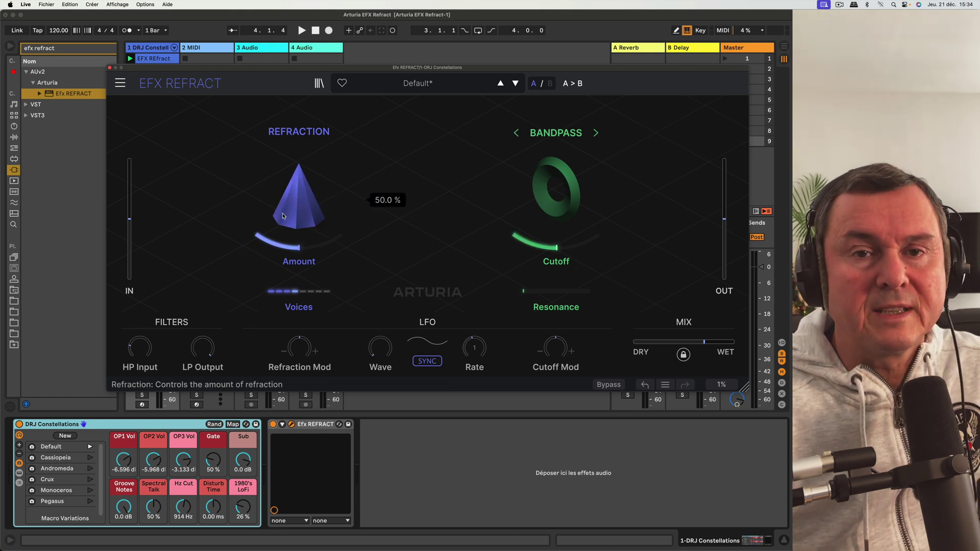
{"action": "left_click_drag", "start_coordinate": [299, 291], "coordinate": [331, 291]}
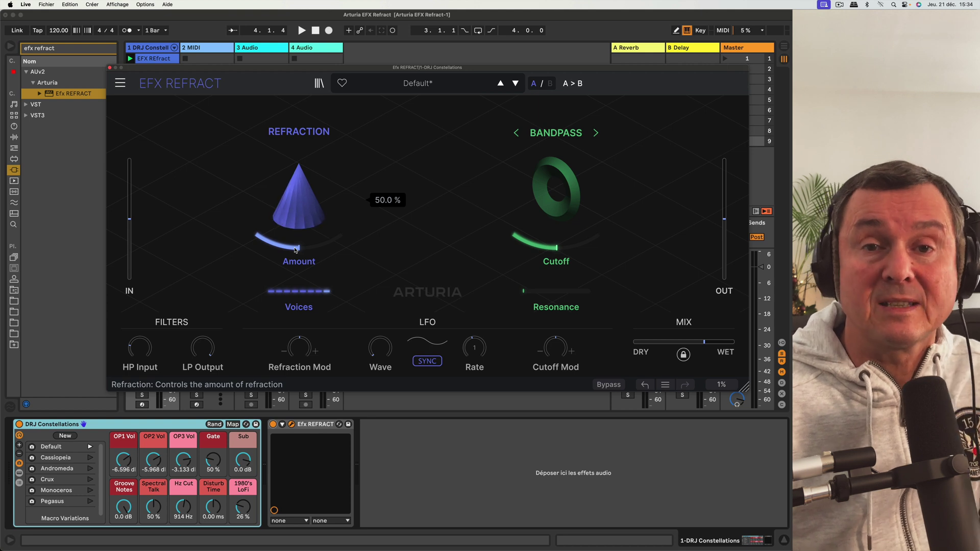
{"action": "mouse_move", "coordinate": [565, 193]}
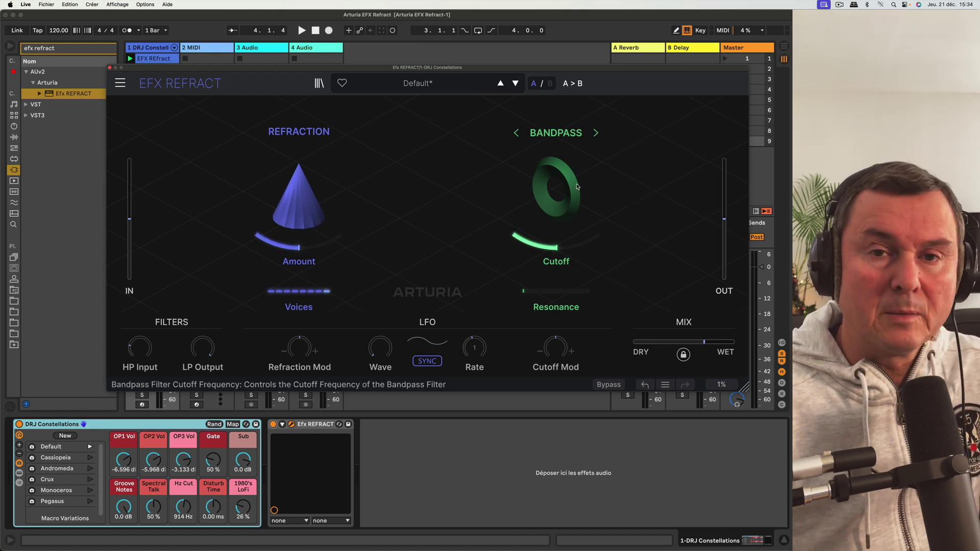
{"action": "mouse_move", "coordinate": [296, 197]}
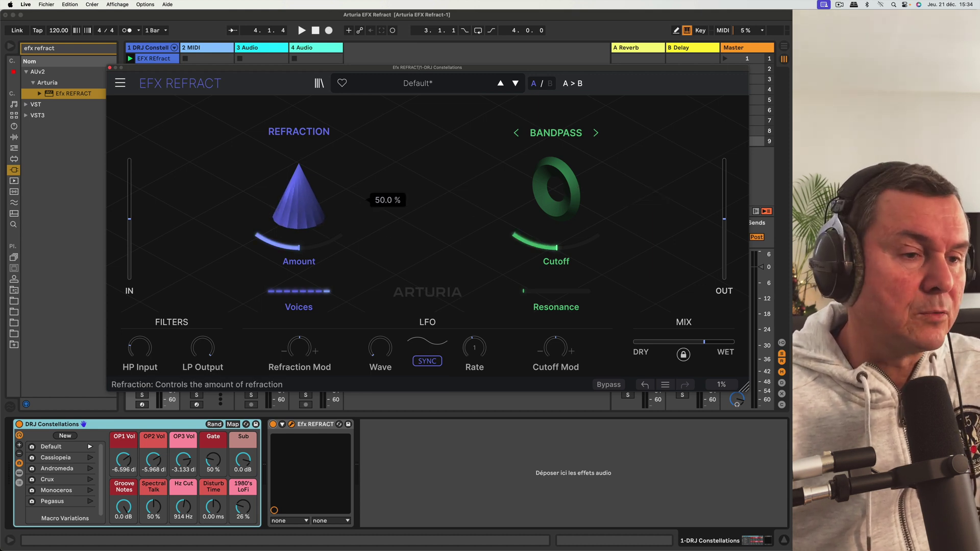
{"action": "left_click_drag", "start_coordinate": [300, 235], "coordinate": [300, 251]}
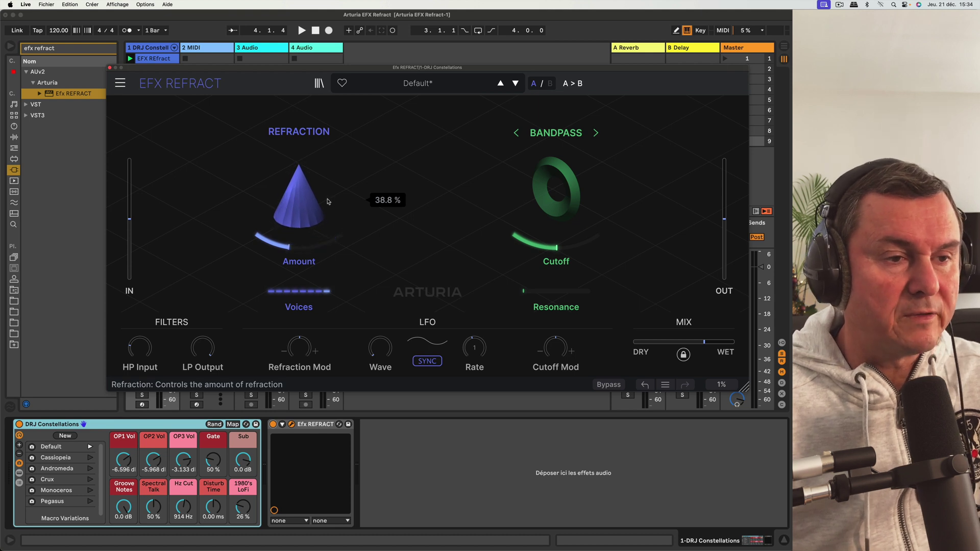
Play the clip while raising the refraction Amount to its maximum, and stop playback.
{"action": "mouse_move", "coordinate": [558, 199]}
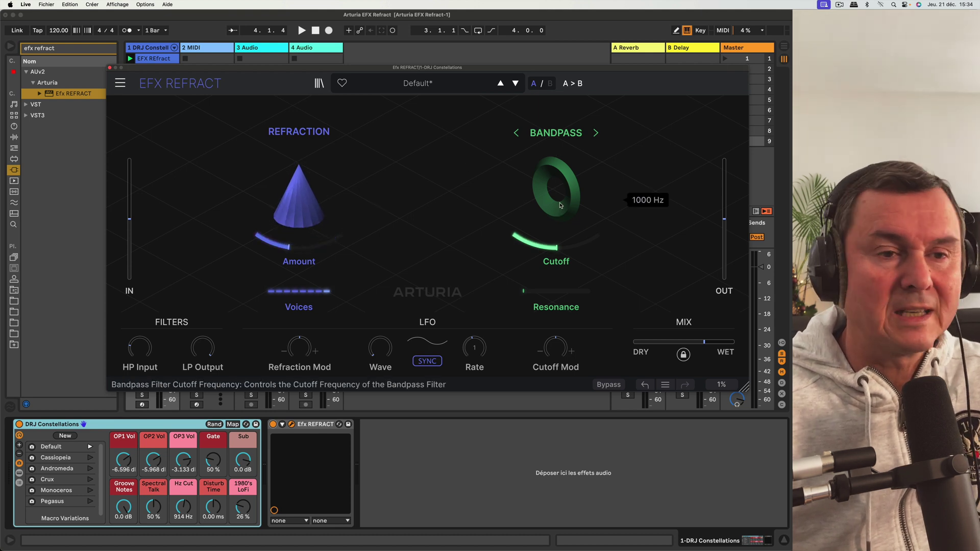
{"action": "key", "text": "space"}
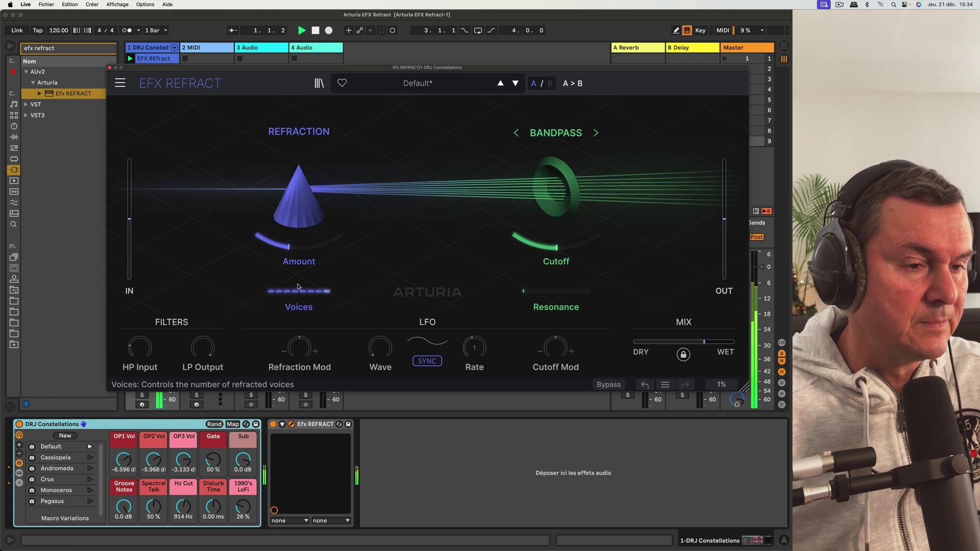
{"action": "left_click_drag", "start_coordinate": [311, 204], "coordinate": [366, 198]}
{"action": "key", "text": "space"}
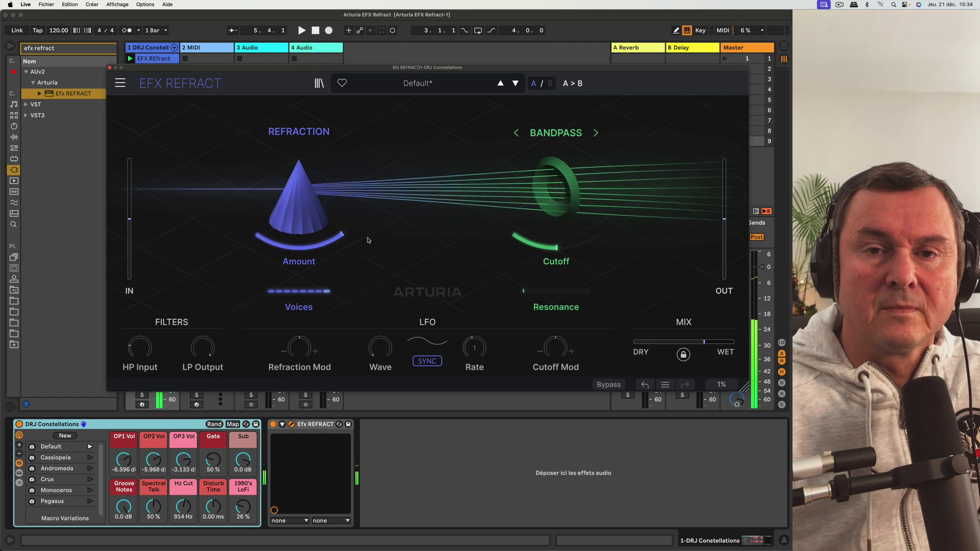
Review the available effect modes and keep Bandpass selected.
{"action": "left_click_drag", "start_coordinate": [551, 163], "coordinate": [551, 163]}
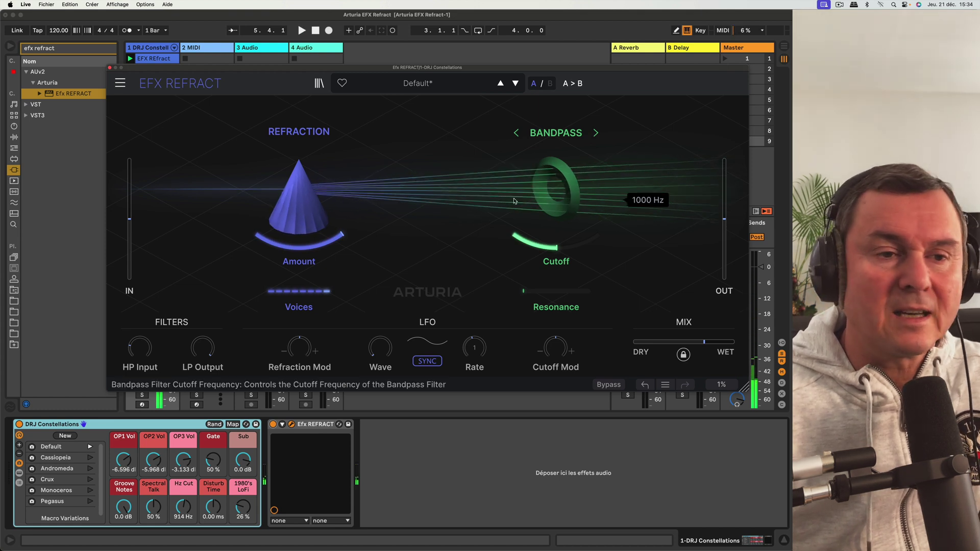
{"action": "mouse_move", "coordinate": [340, 236]}
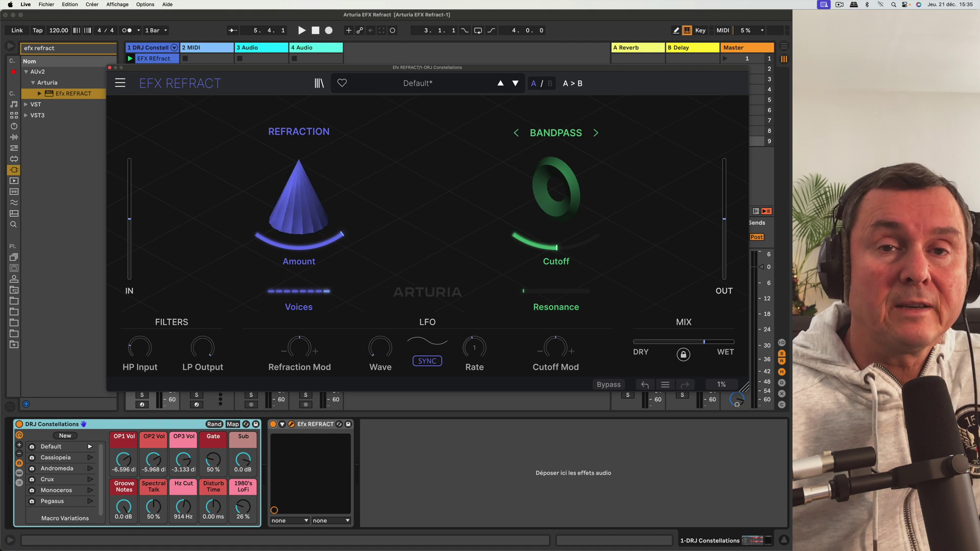
{"action": "mouse_move", "coordinate": [579, 178]}
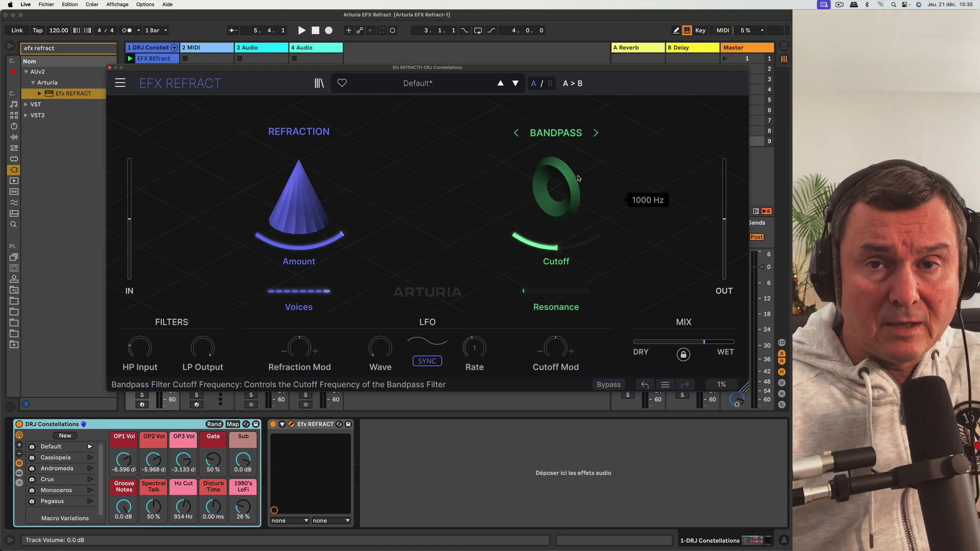
{"action": "left_click", "coordinate": [573, 134]}
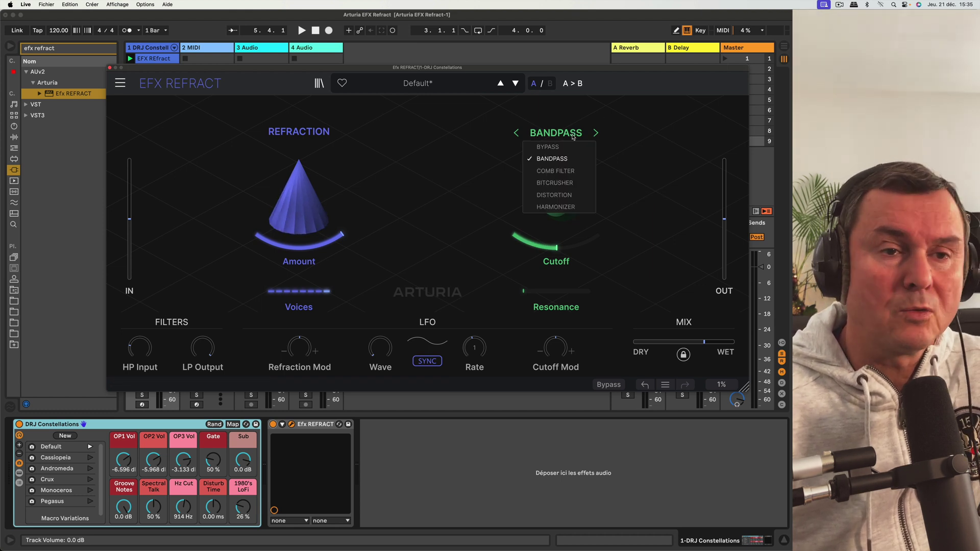
{"action": "left_click", "coordinate": [578, 163]}
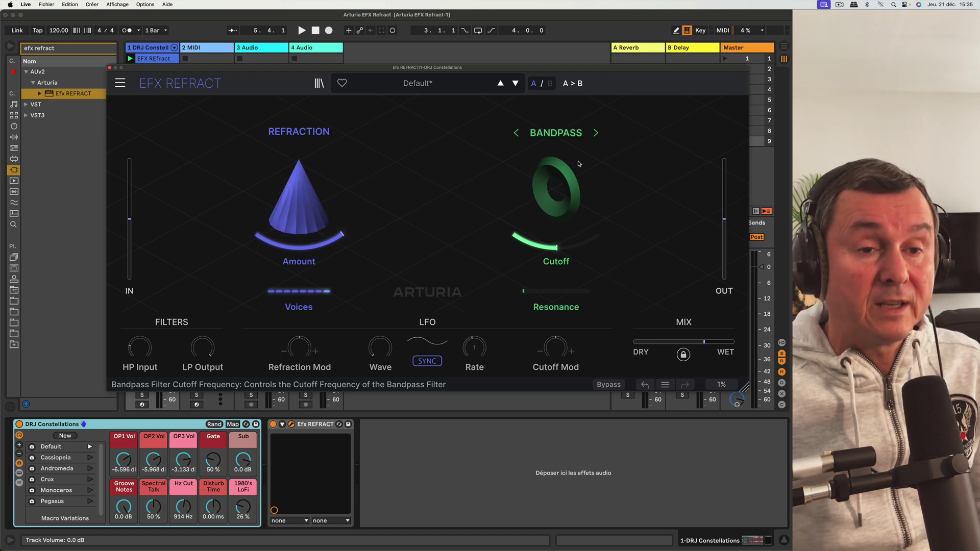
Sweep the Bandpass Cutoff up to 20000 Hz and back to 1179 Hz, and raise the Resonance to about halfway.
{"action": "mouse_move", "coordinate": [574, 205]}
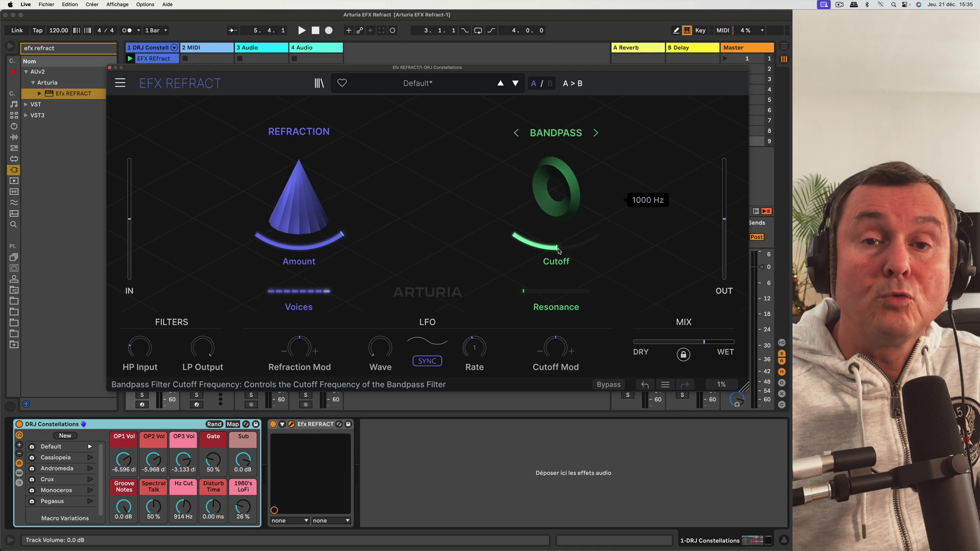
{"action": "left_click_drag", "start_coordinate": [558, 250], "coordinate": [542, 193]}
{"action": "left_click_drag", "start_coordinate": [564, 255], "coordinate": [564, 224]}
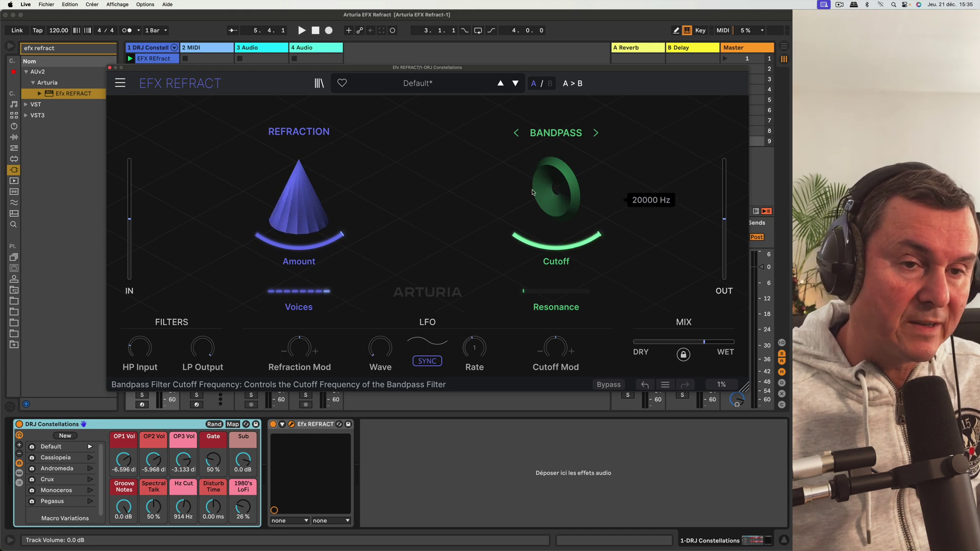
{"action": "left_click_drag", "start_coordinate": [564, 224], "coordinate": [564, 254]}
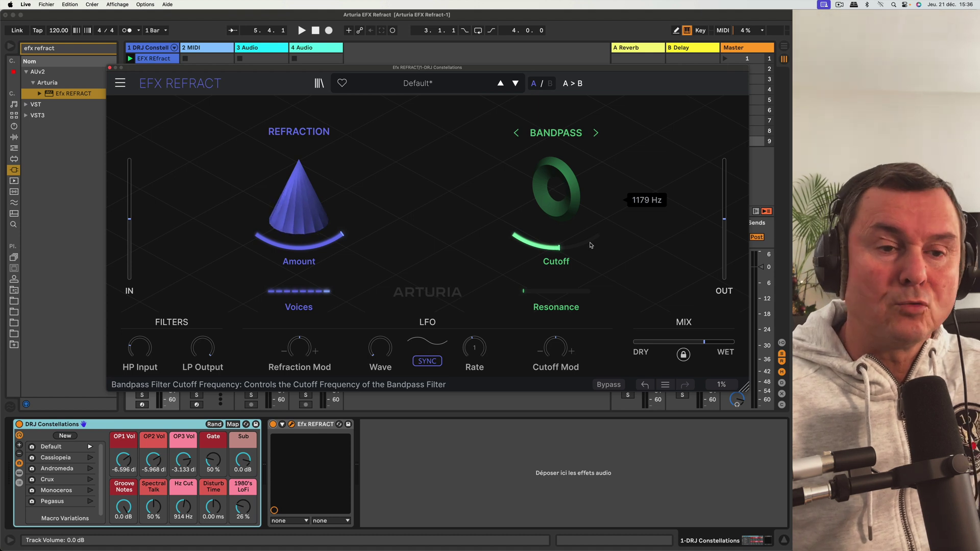
{"action": "left_click_drag", "start_coordinate": [526, 291], "coordinate": [559, 291]}
Play the clip with Bandpass Resonance at minimum, sweep the Cutoff between 103 Hz and 16902 Hz, and leave it at 2225 Hz.
{"action": "mouse_move", "coordinate": [561, 251]}
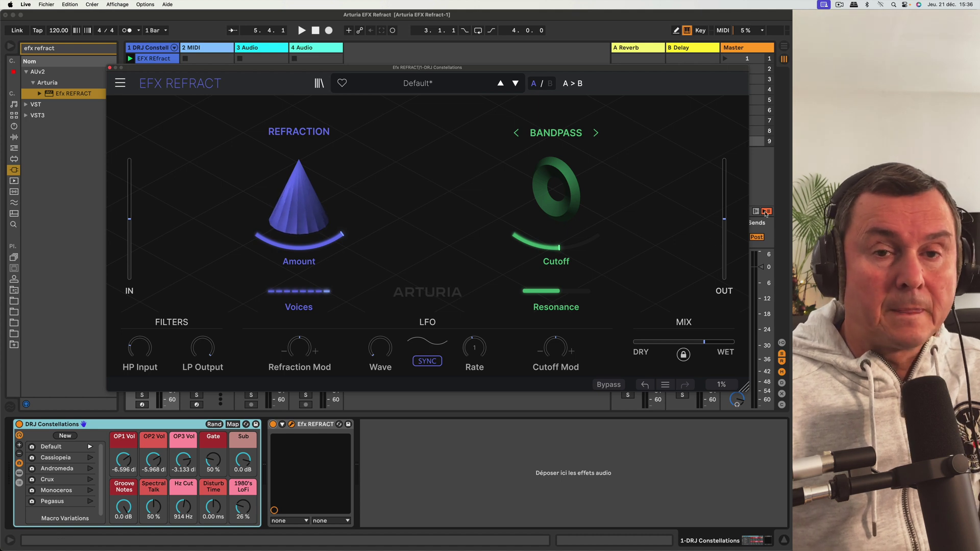
{"action": "key", "text": "space"}
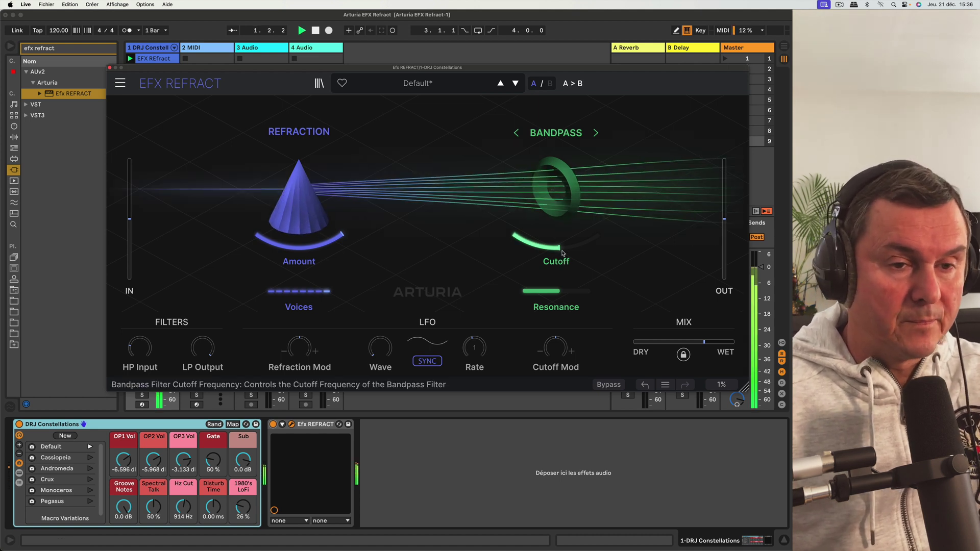
{"action": "left_click_drag", "start_coordinate": [555, 240], "coordinate": [566, 295]}
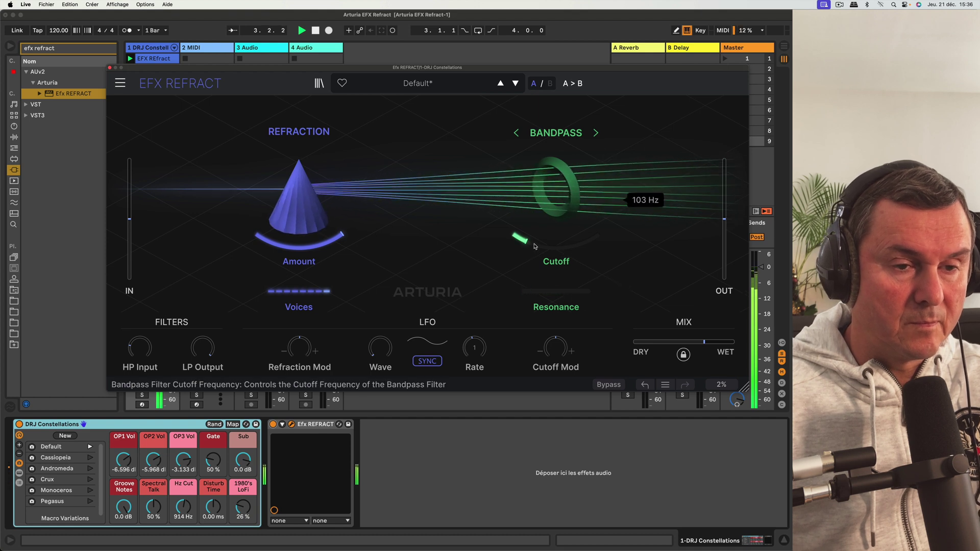
{"action": "left_click_drag", "start_coordinate": [556, 240], "coordinate": [556, 215]}
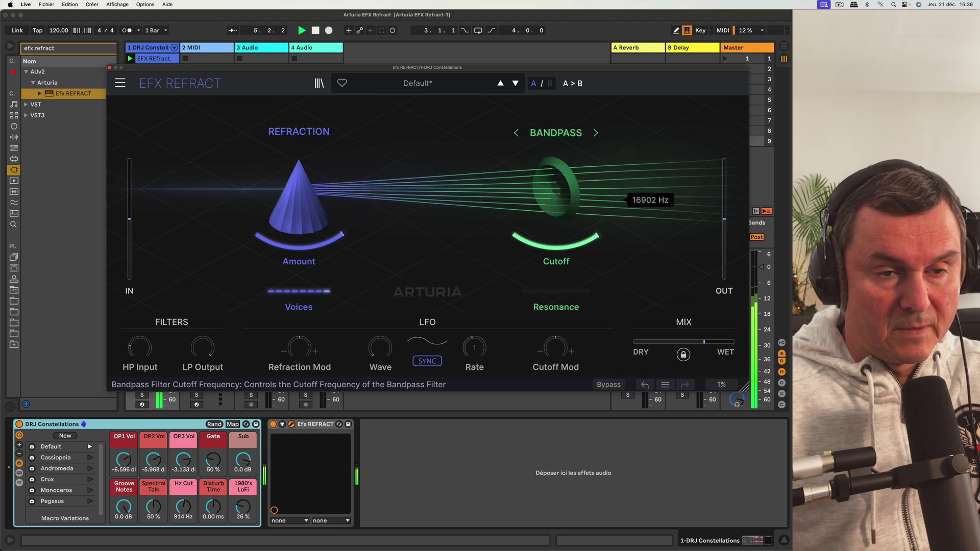
{"action": "left_click_drag", "start_coordinate": [555, 205], "coordinate": [556, 225]}
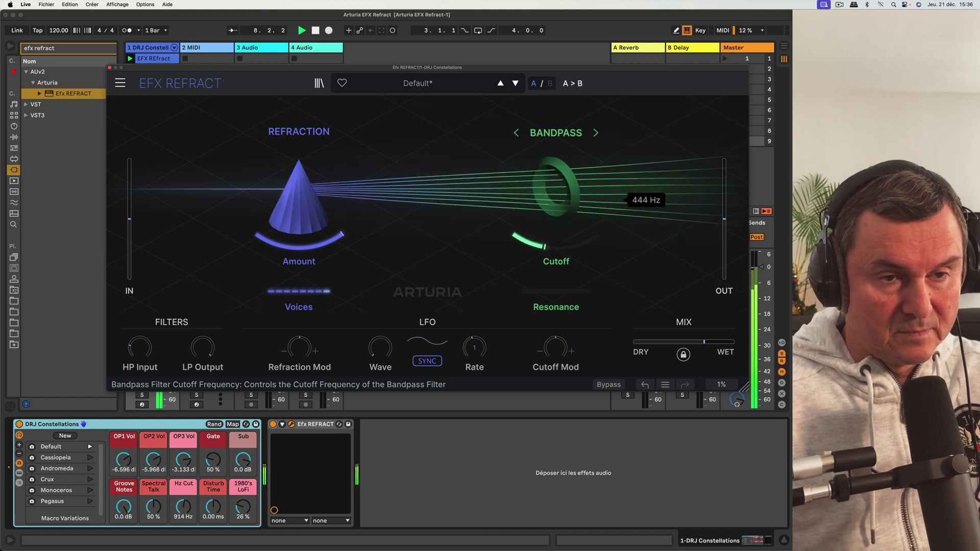
{"action": "left_click_drag", "start_coordinate": [556, 225], "coordinate": [556, 217]}
{"action": "key", "text": "space"}
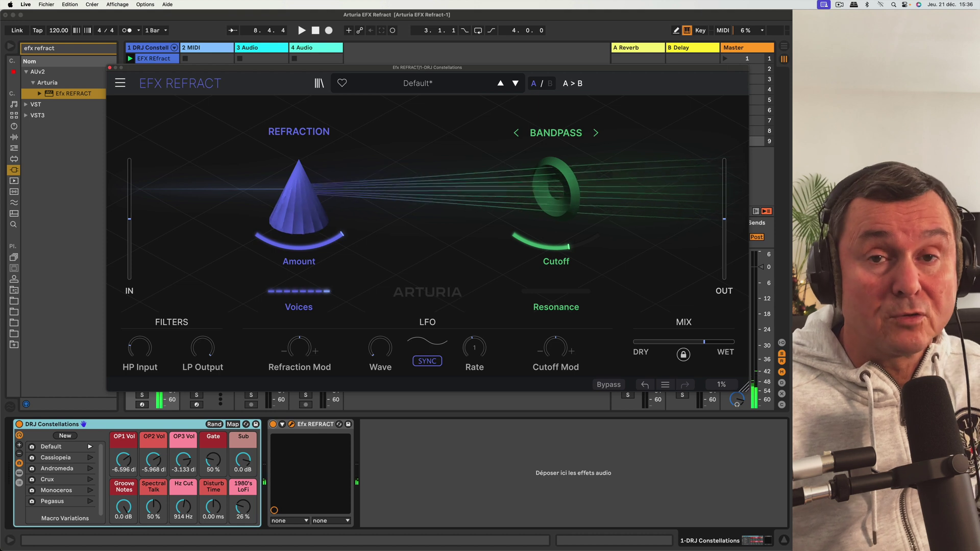
Raise the Bandpass Resonance to maximum, lower the Cutoff to 207 Hz, and play the clip while sweeping the Cutoff to a mid setting.
{"action": "mouse_move", "coordinate": [560, 238]}
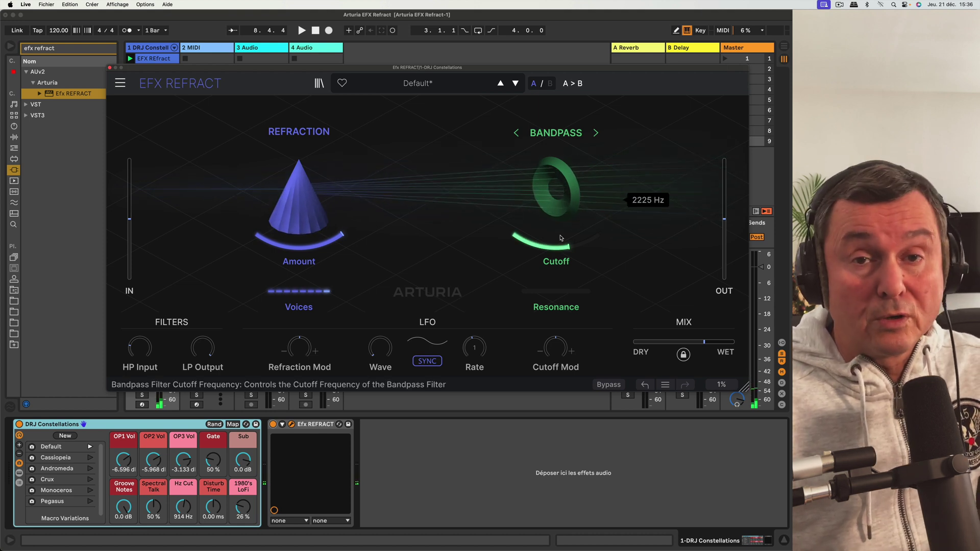
{"action": "left_click_drag", "start_coordinate": [554, 258], "coordinate": [518, 247]}
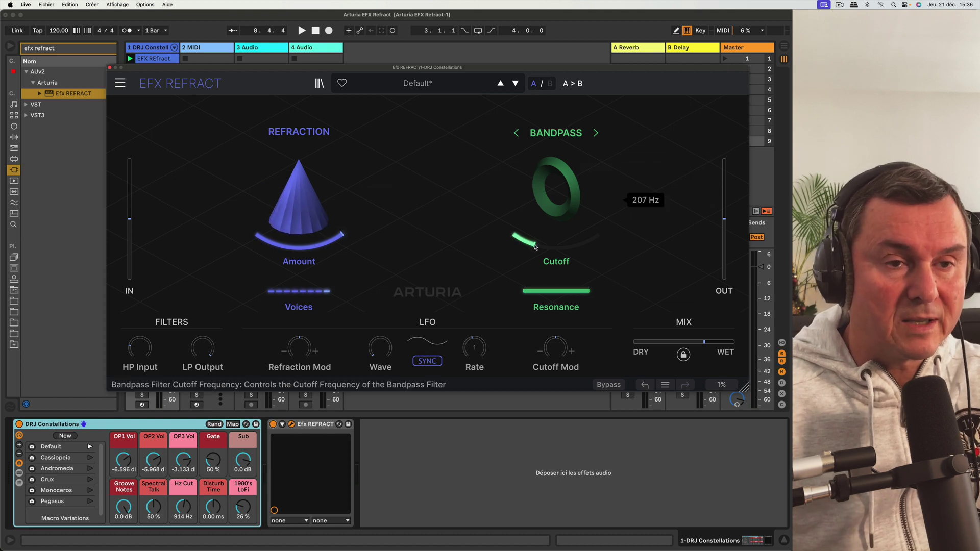
{"action": "key", "text": "space"}
{"action": "mouse_move", "coordinate": [518, 247]}
{"action": "left_mouse_down"}
{"action": "mouse_move", "coordinate": [519, 258]}
{"action": "mouse_move", "coordinate": [519, 228]}
{"action": "mouse_move", "coordinate": [518, 255]}
{"action": "mouse_move", "coordinate": [519, 243]}
{"action": "left_mouse_up"}
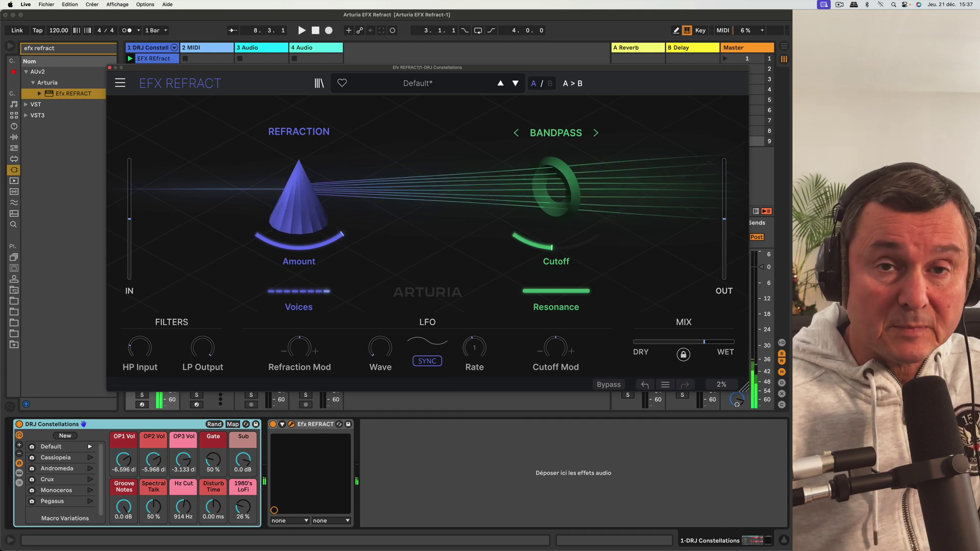
Switch the effect mode to Comb Filter and review its Cutoff and Resonance controls.
{"action": "left_click", "coordinate": [569, 133]}
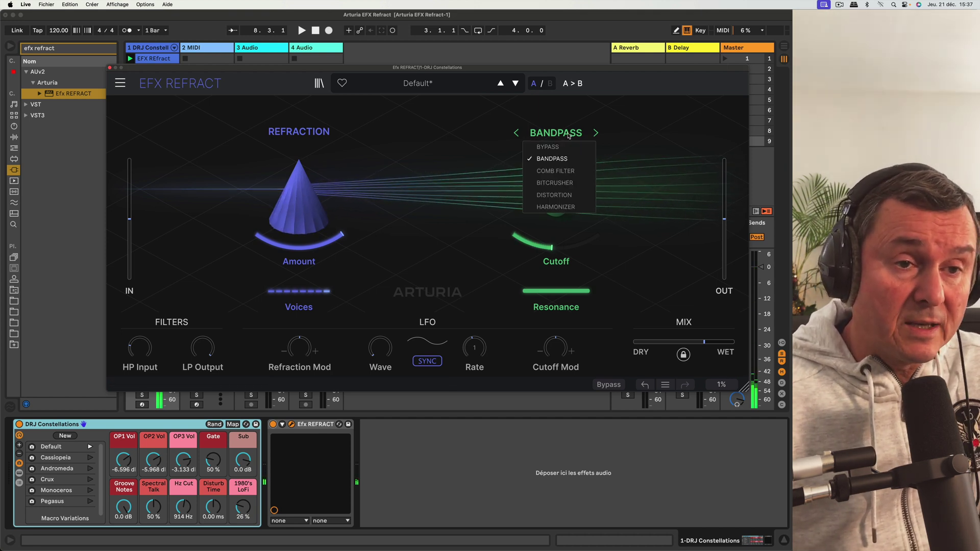
{"action": "left_click", "coordinate": [569, 173]}
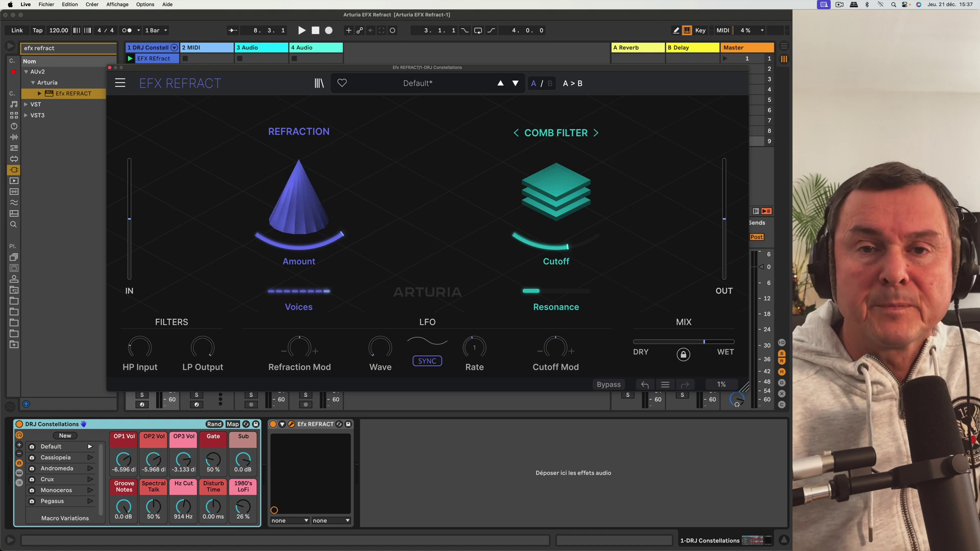
{"action": "mouse_move", "coordinate": [543, 257]}
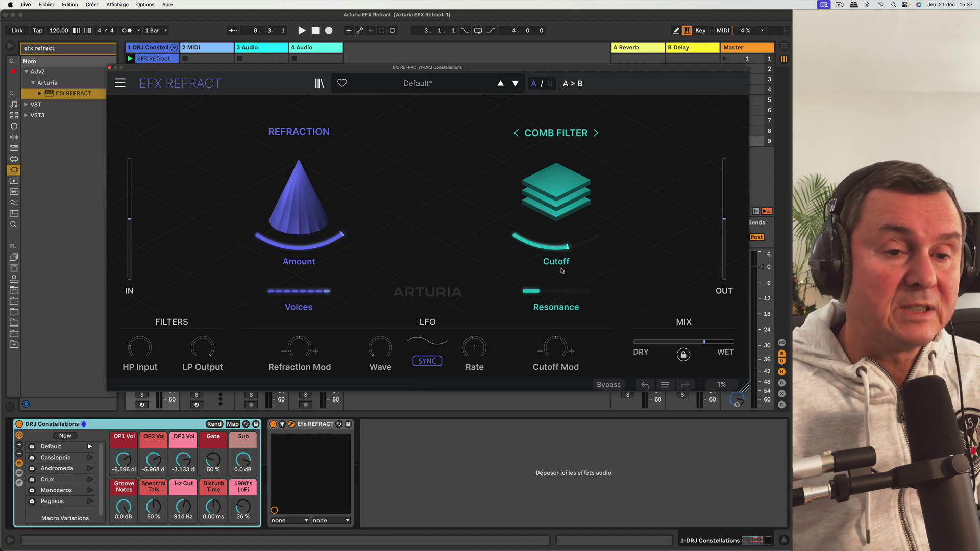
{"action": "mouse_move", "coordinate": [557, 294]}
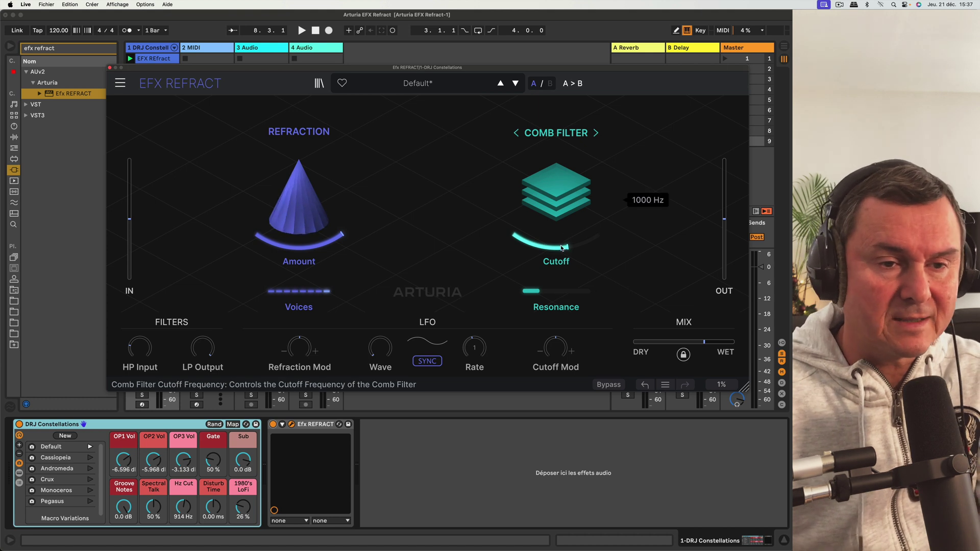
Play the clip with the Comb Filter Resonance at maximum while lowering the Cutoff to 62.1 Hz.
{"action": "key", "text": "space"}
{"action": "left_click_drag", "start_coordinate": [562, 248], "coordinate": [529, 240]}
{"action": "mouse_move", "coordinate": [556, 291]}
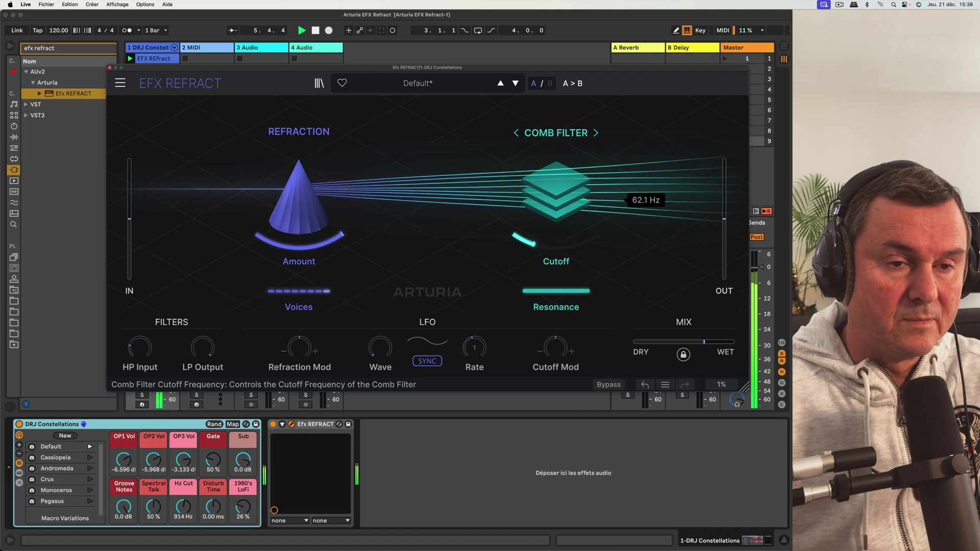
Lower the Comb Filter Resonance to about three quarters, sweep the Cutoff between 12381 Hz and 47.6 Hz, and leave it just below midway.
{"action": "left_click_drag", "start_coordinate": [556, 291], "coordinate": [556, 308]}
{"action": "mouse_move", "coordinate": [557, 199]}
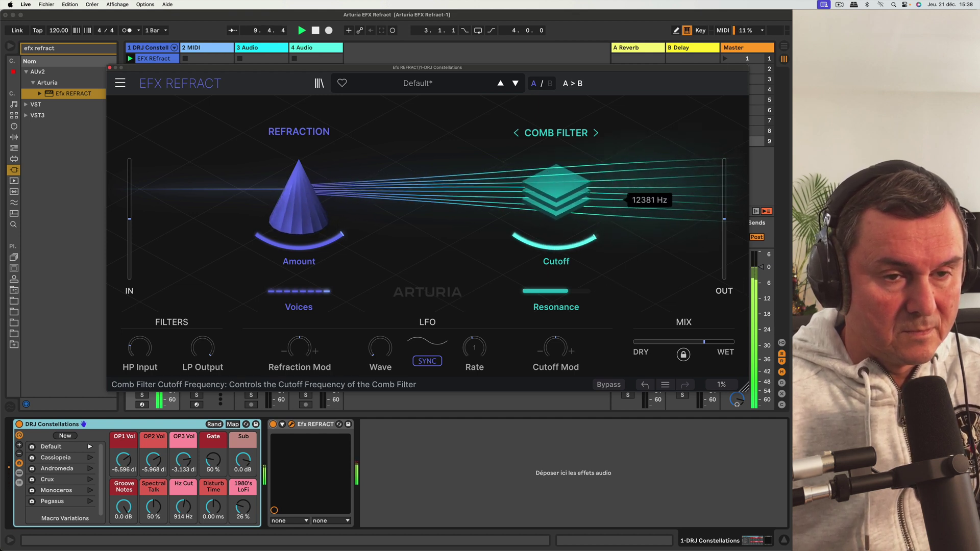
{"action": "left_click_drag", "start_coordinate": [556, 199], "coordinate": [556, 214]}
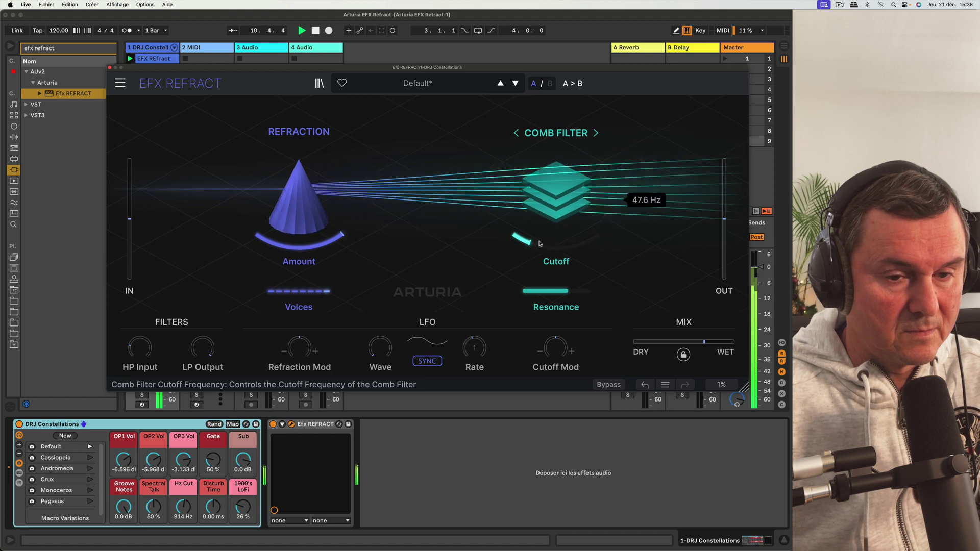
{"action": "left_click_drag", "start_coordinate": [566, 291], "coordinate": [565, 290]}
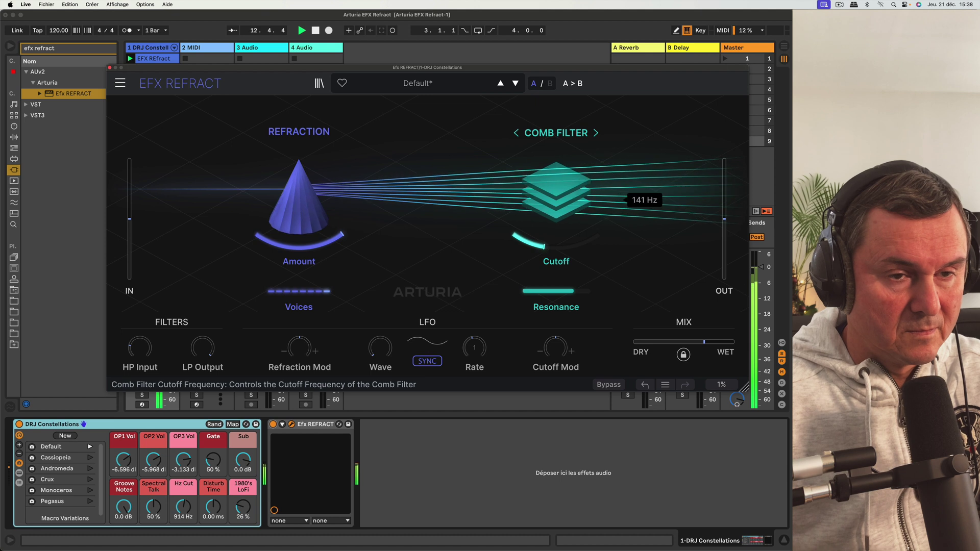
{"action": "left_click_drag", "start_coordinate": [544, 250], "coordinate": [543, 258]}
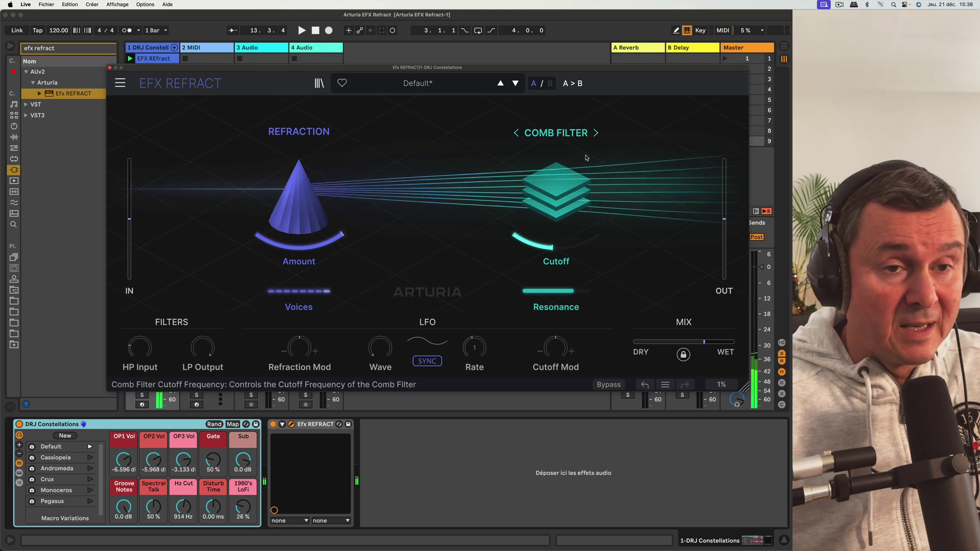
Switch the effect mode to Bitcrusher and review its Down Sample control.
{"action": "left_click", "coordinate": [569, 133]}
{"action": "left_click", "coordinate": [565, 183]}
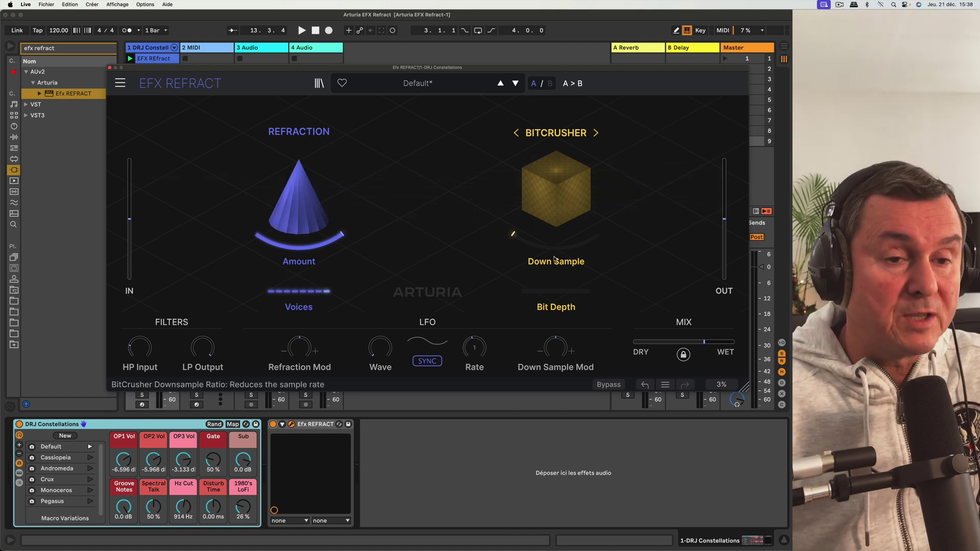
{"action": "mouse_move", "coordinate": [533, 249]}
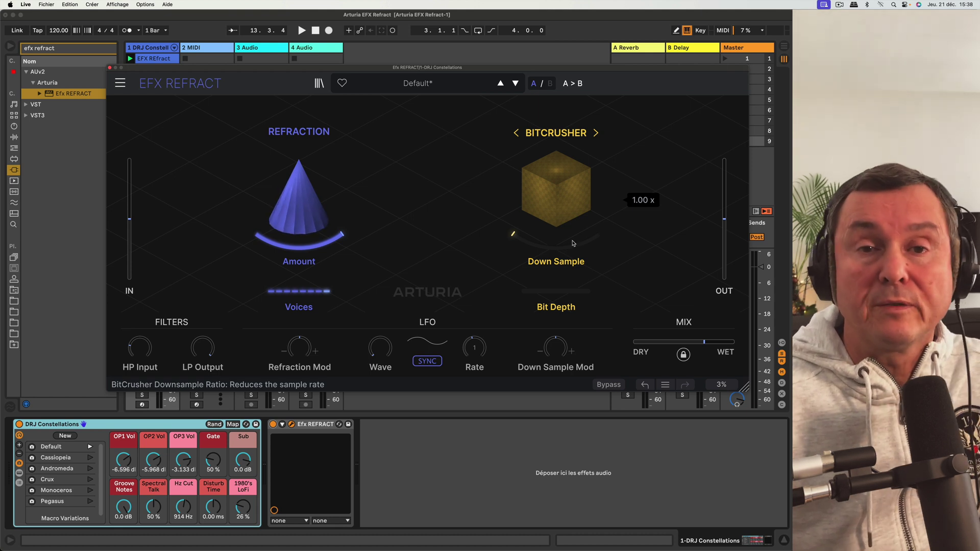
Play the clip while raising the Bitcrusher Down Sample ratio to about a third of its range.
{"action": "key", "text": "space"}
{"action": "left_click_drag", "start_coordinate": [536, 252], "coordinate": [537, 240]}
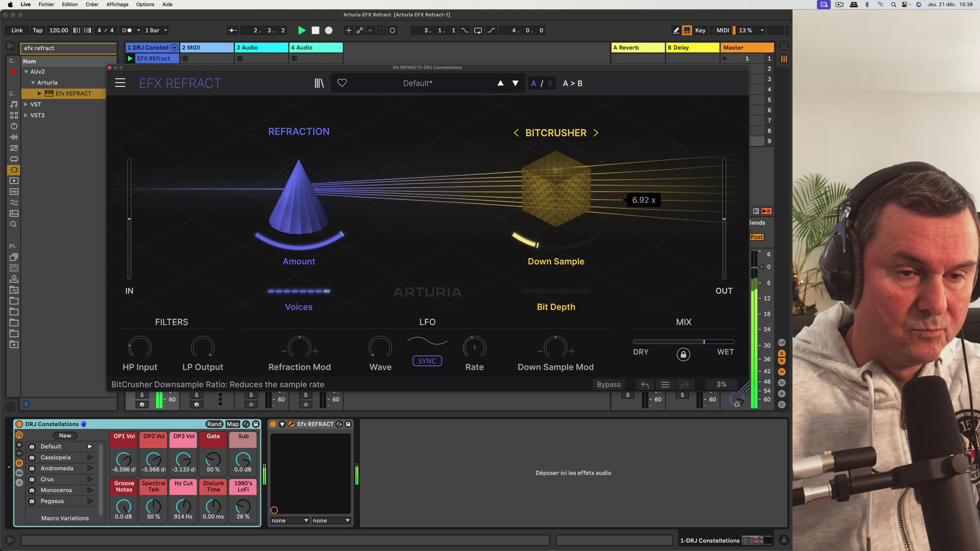
{"action": "mouse_move", "coordinate": [536, 240]}
{"action": "left_mouse_down"}
{"action": "mouse_move", "coordinate": [537, 230]}
{"action": "mouse_move", "coordinate": [537, 243]}
{"action": "left_mouse_up"}
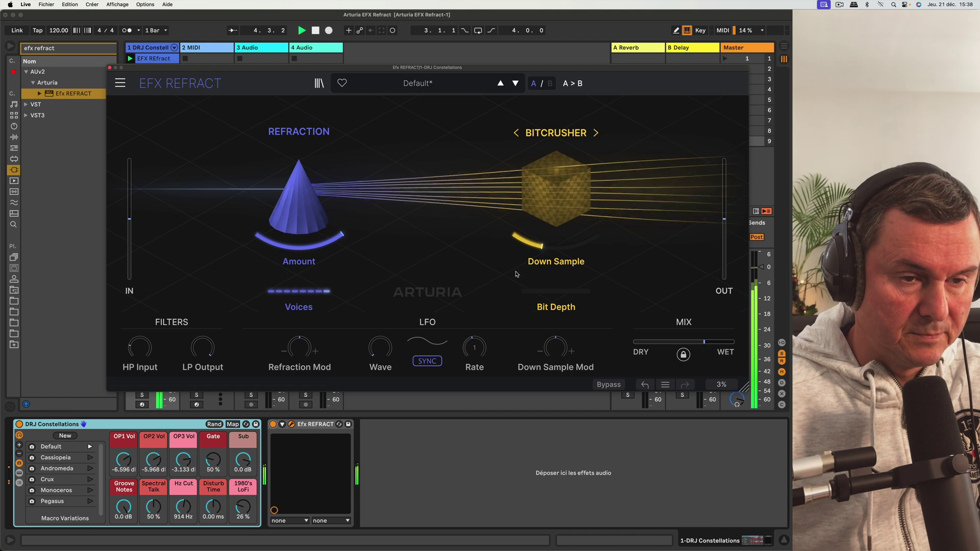
Raise Bit Depth to about three quarters and Down Sample past its midpoint, and shift the Mix slightly towards dry.
{"action": "left_click_drag", "start_coordinate": [526, 291], "coordinate": [572, 291]}
{"action": "left_click_drag", "start_coordinate": [542, 244], "coordinate": [542, 235]}
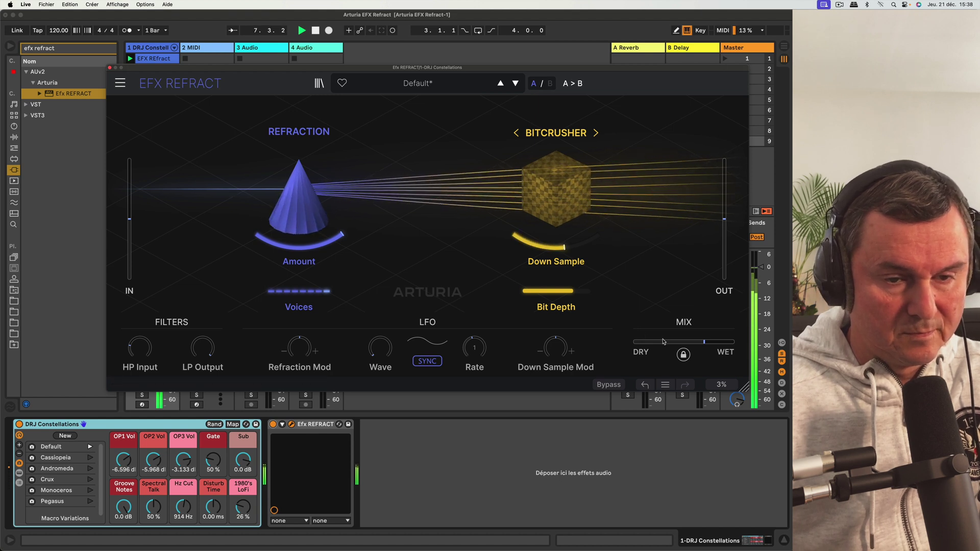
{"action": "left_click_drag", "start_coordinate": [663, 341], "coordinate": [694, 341]}
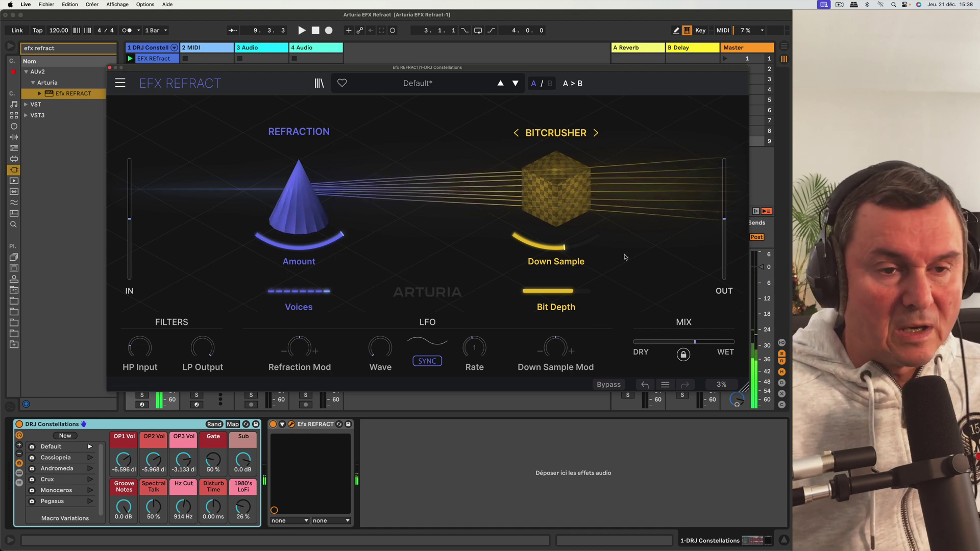
Switch the effect mode to Distortion and review the available distortion algorithms, keeping Tape.
{"action": "left_click", "coordinate": [580, 134]}
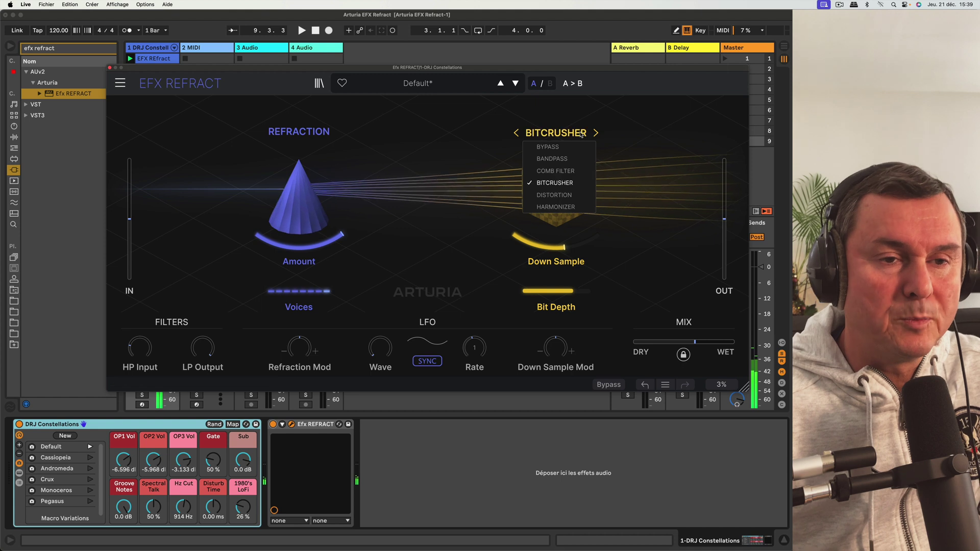
{"action": "left_click", "coordinate": [554, 195]}
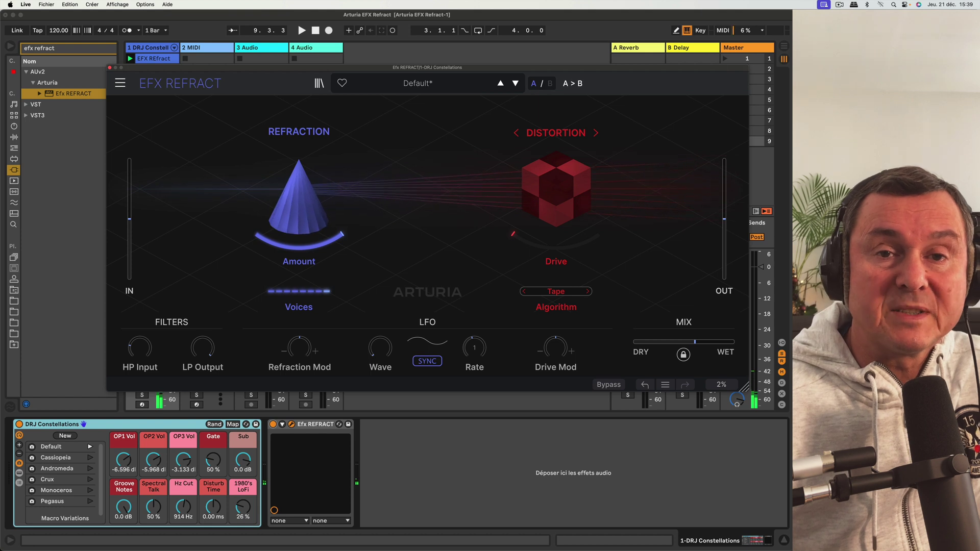
{"action": "left_click", "coordinate": [577, 292]}
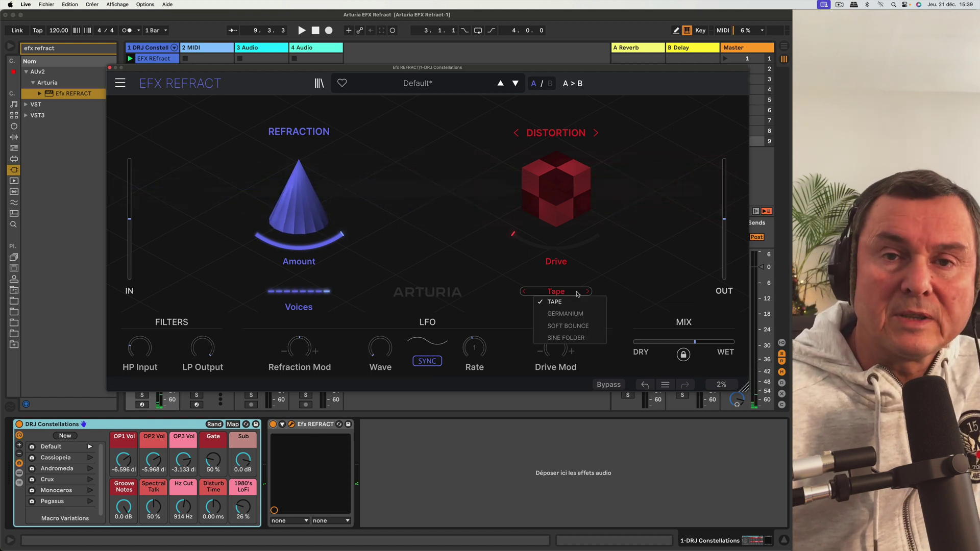
{"action": "left_click", "coordinate": [630, 275]}
Play the clip while raising the Distortion Drive to about 15.2 dB.
{"action": "mouse_move", "coordinate": [574, 251]}
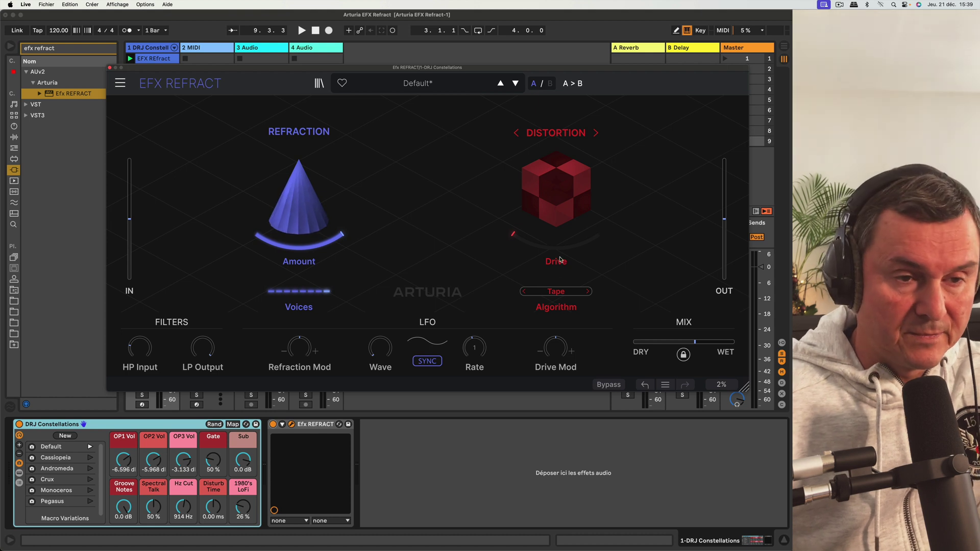
{"action": "mouse_move", "coordinate": [542, 250]}
{"action": "key", "text": "space"}
{"action": "left_click_drag", "start_coordinate": [542, 250], "coordinate": [542, 236]}
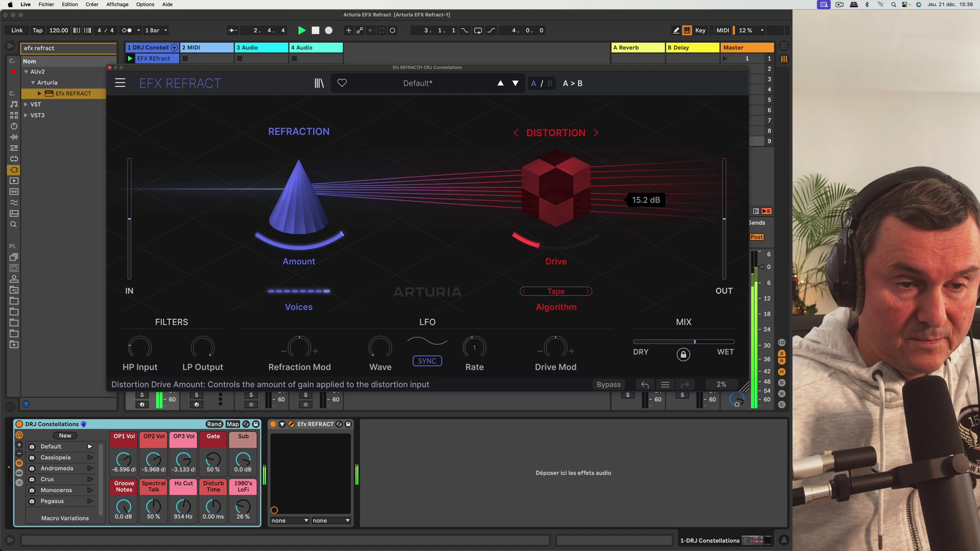
Audition the Germanium, Soft Bounce and Sine Folder algorithms, raise Drive to 17.4 dB on Sine Folder, and stop playback.
{"action": "left_click", "coordinate": [589, 291]}
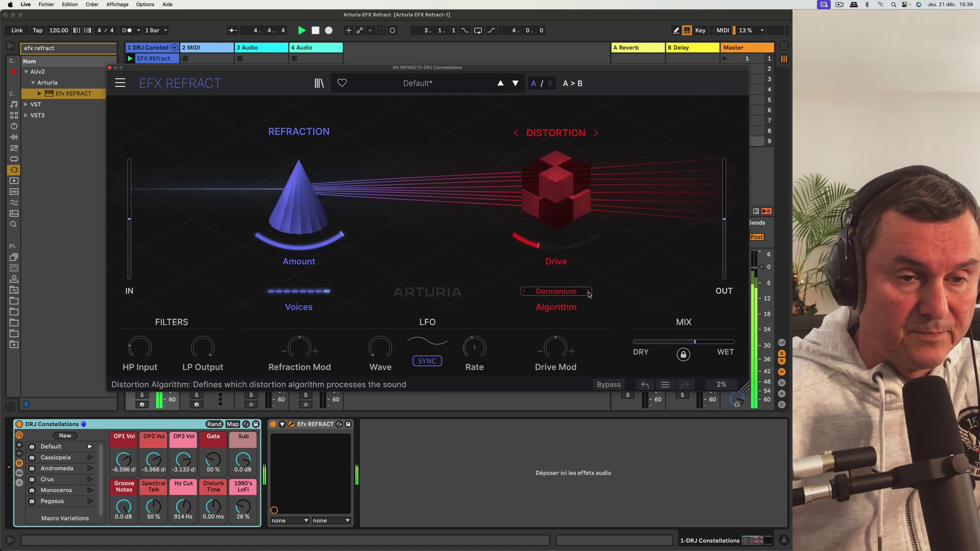
{"action": "left_click", "coordinate": [589, 292]}
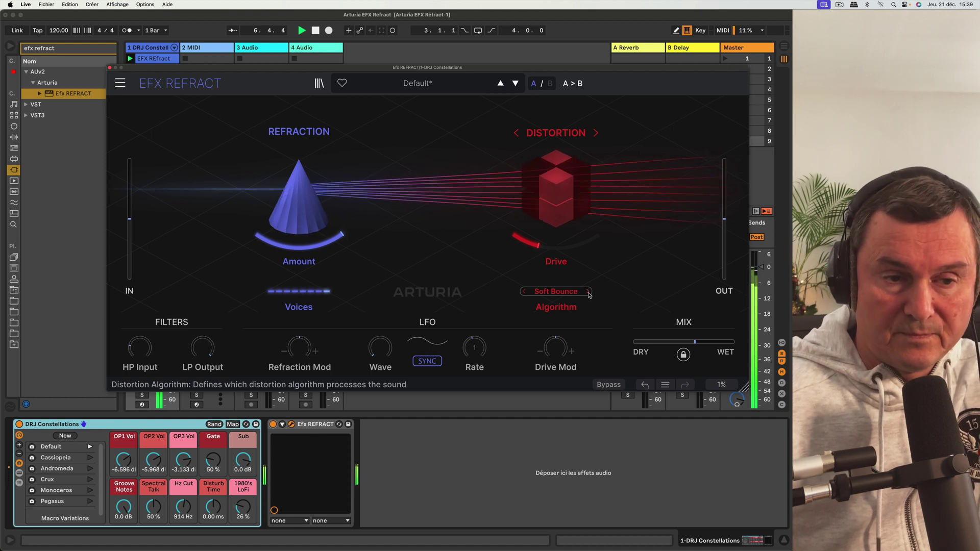
{"action": "left_click", "coordinate": [588, 293]}
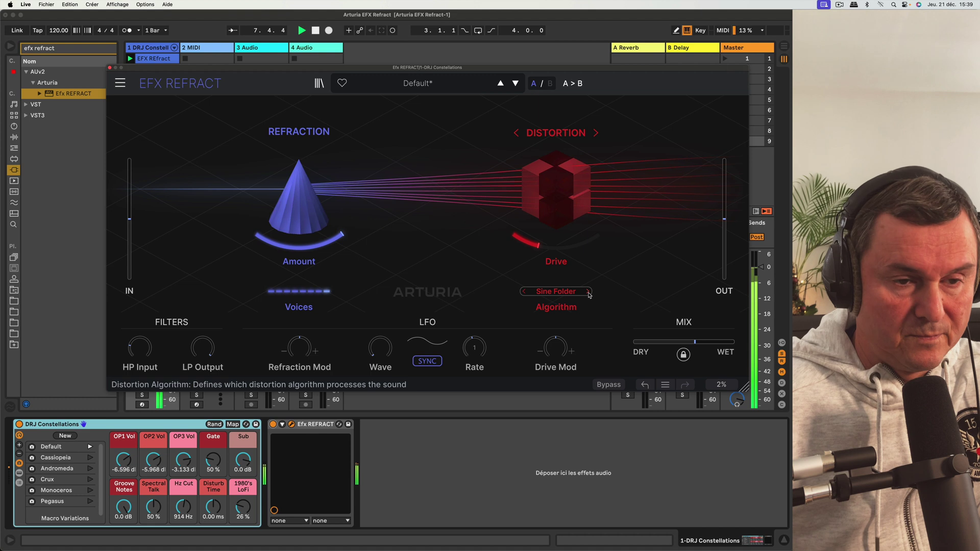
{"action": "mouse_move", "coordinate": [552, 249]}
{"action": "left_mouse_down"}
{"action": "mouse_move", "coordinate": [552, 222]}
{"action": "mouse_move", "coordinate": [552, 246]}
{"action": "left_mouse_up"}
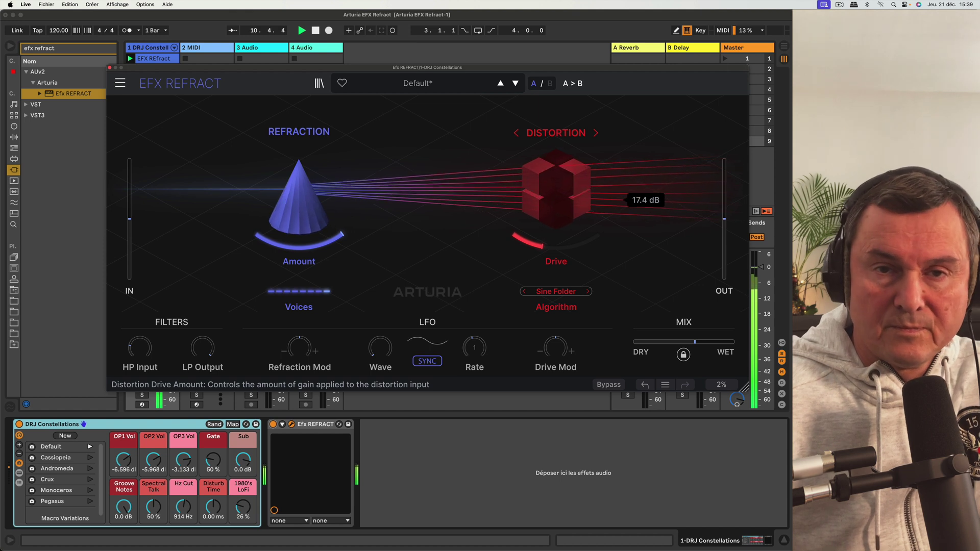
{"action": "key", "text": "space"}
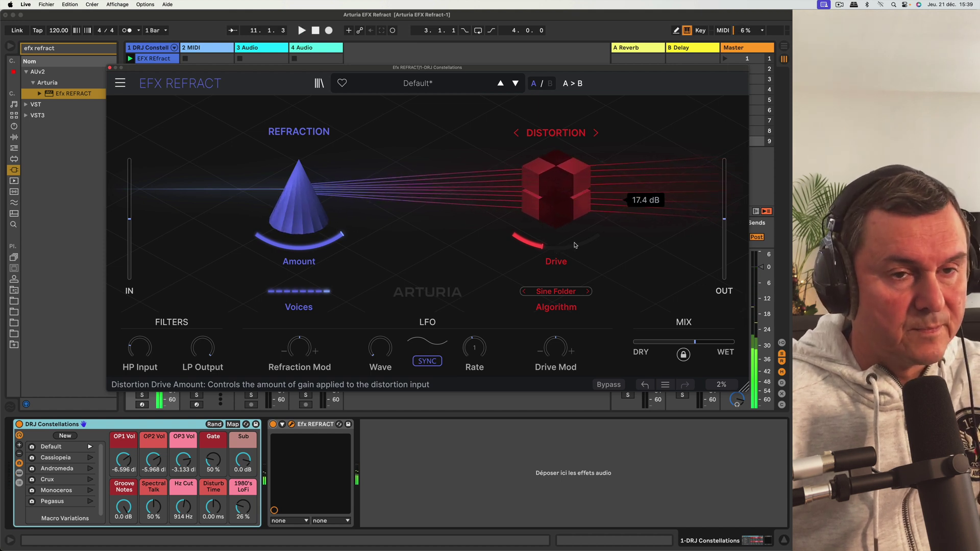
Switch the effect mode to Harmonizer and review its Chord options without changing the current chord.
{"action": "left_click", "coordinate": [559, 134]}
{"action": "left_click", "coordinate": [570, 207]}
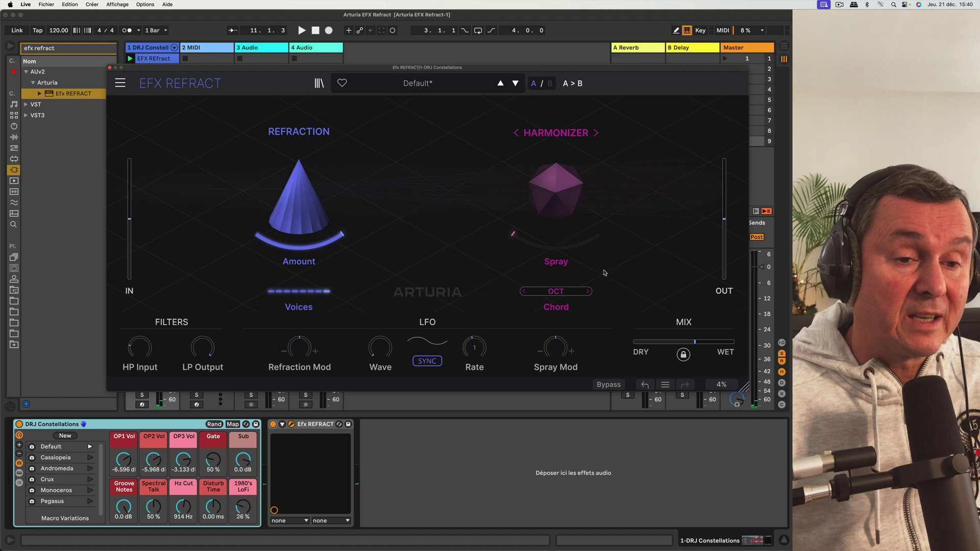
{"action": "left_click", "coordinate": [577, 292]}
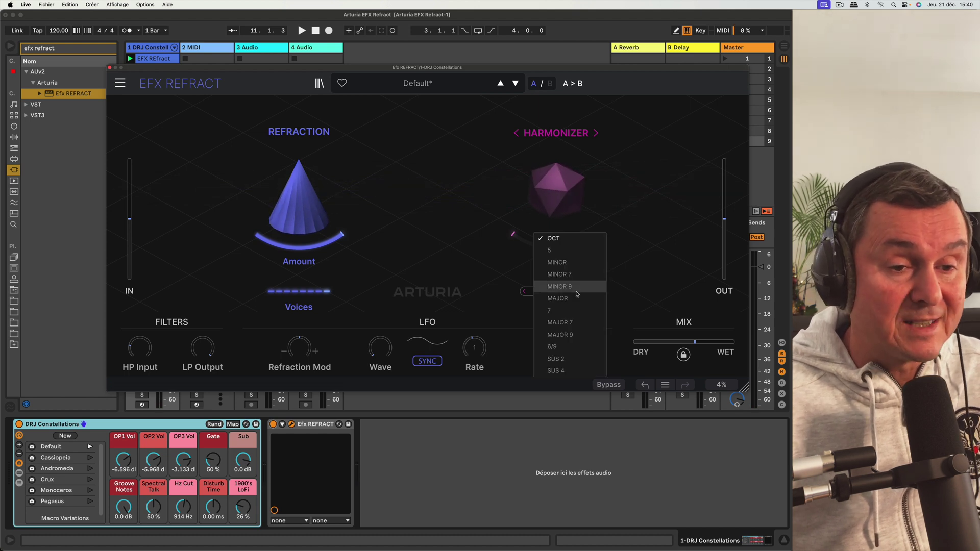
{"action": "left_click", "coordinate": [633, 282]}
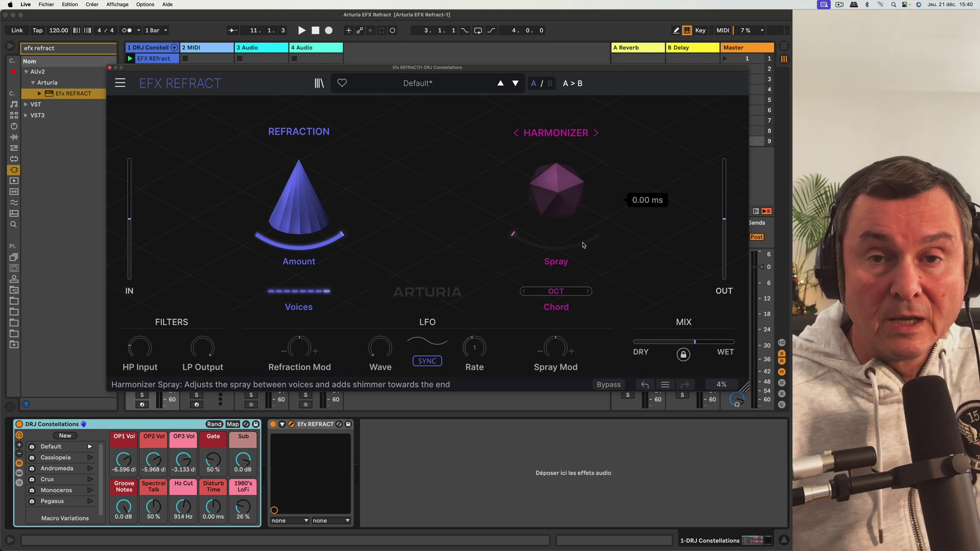
Reduce the refraction Voices to 5 and keep the Harmonizer Chord on OCT.
{"action": "mouse_move", "coordinate": [303, 297]}
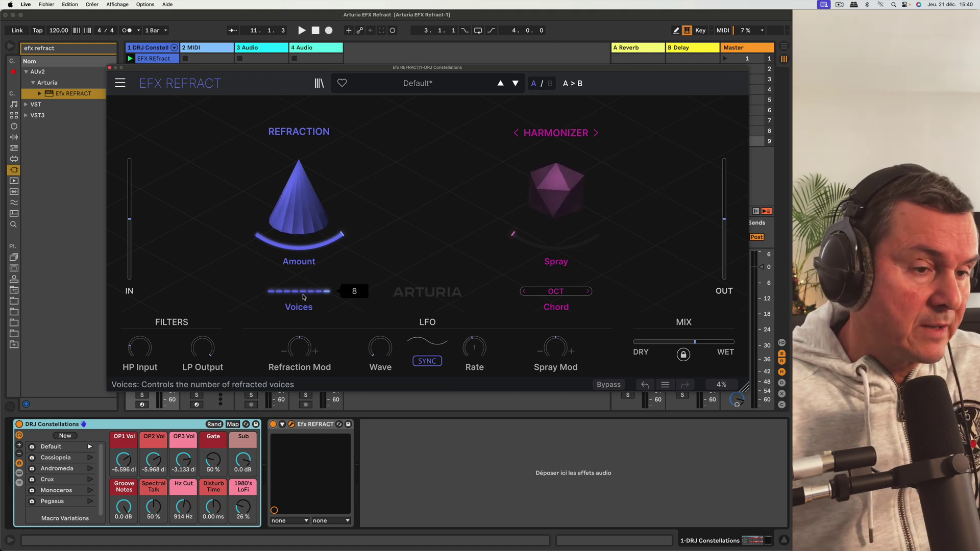
{"action": "scroll", "coordinate": [299, 292], "scroll_direction": "down", "scroll_amount": 3}
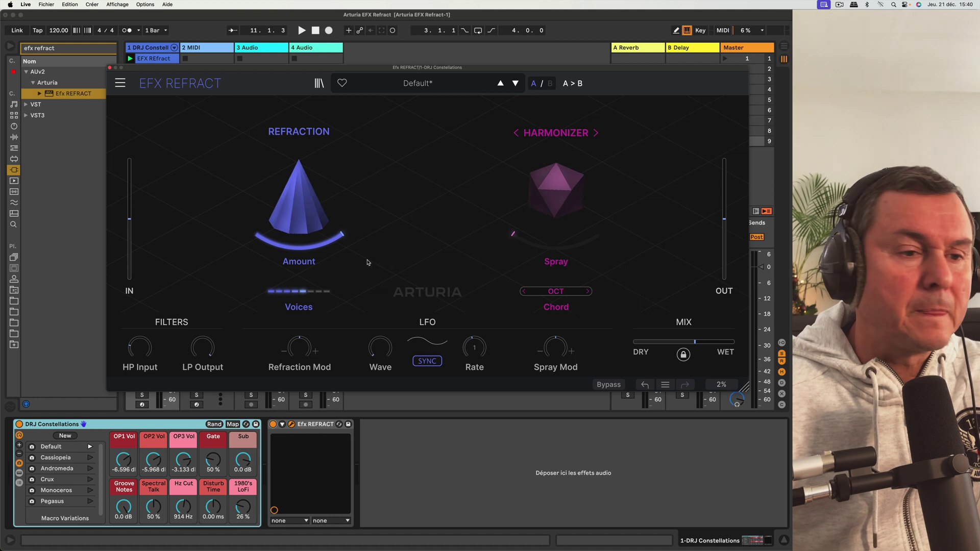
{"action": "left_click", "coordinate": [551, 291]}
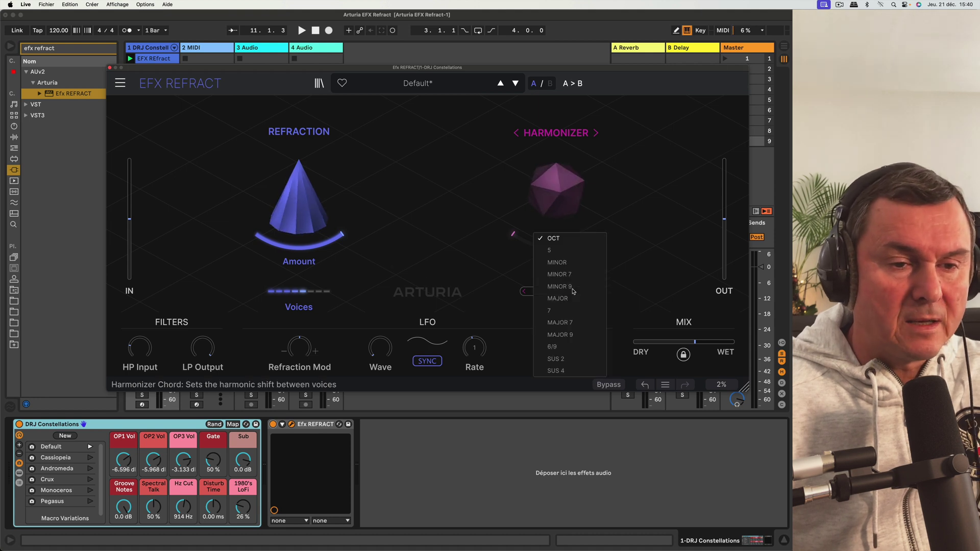
{"action": "left_click", "coordinate": [578, 239]}
{"action": "mouse_move", "coordinate": [577, 242]}
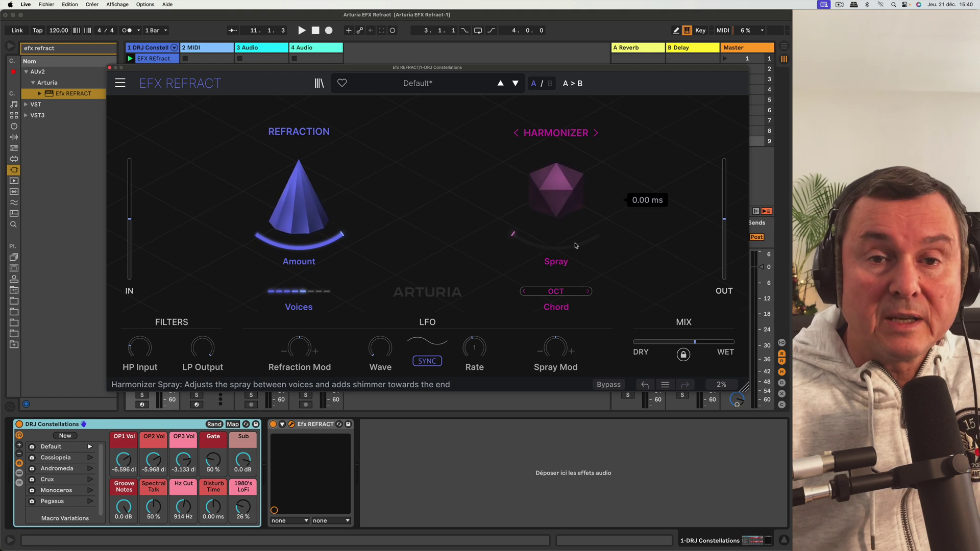
Play the clip while raising the Harmonizer Spray to about 910 ms, and stop playback.
{"action": "key", "text": "space"}
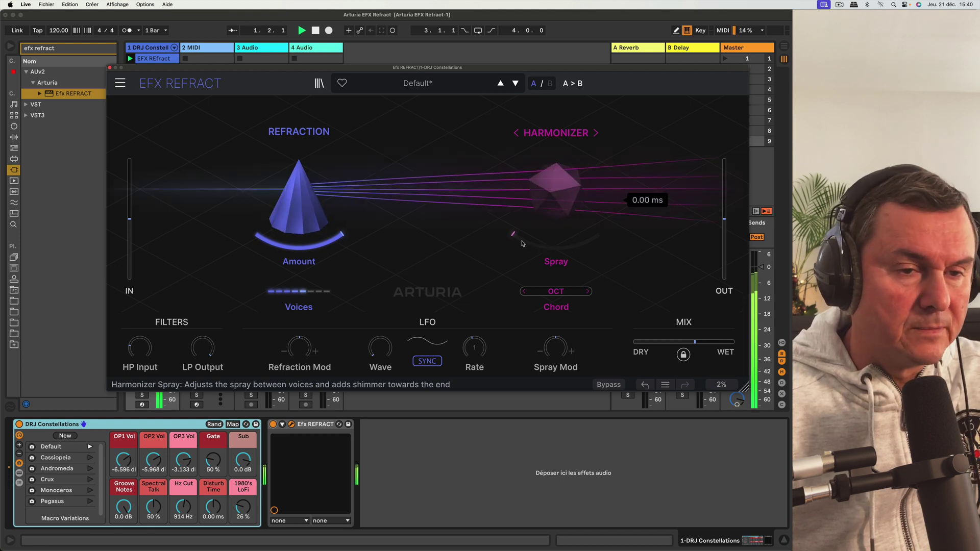
{"action": "left_click_drag", "start_coordinate": [577, 243], "coordinate": [576, 186]}
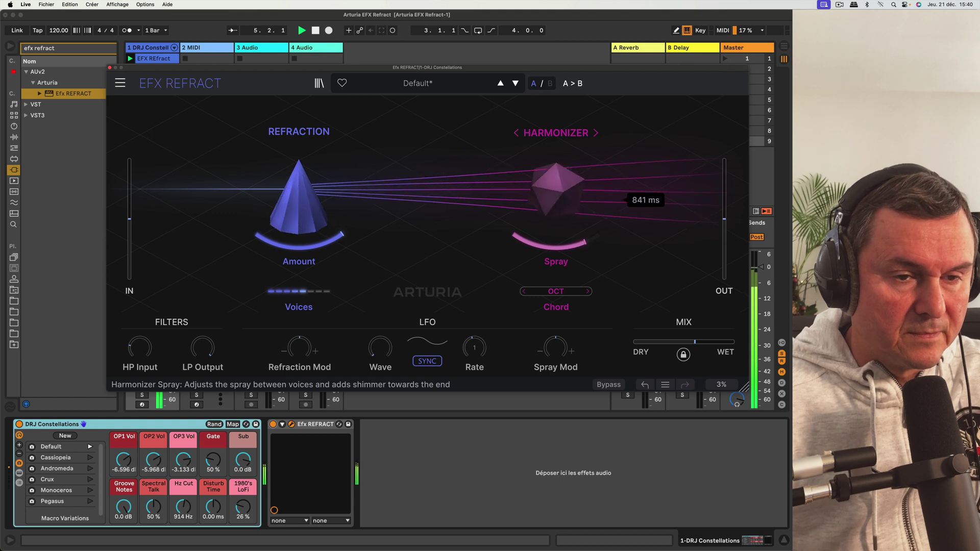
{"action": "left_click_drag", "start_coordinate": [577, 186], "coordinate": [577, 188]}
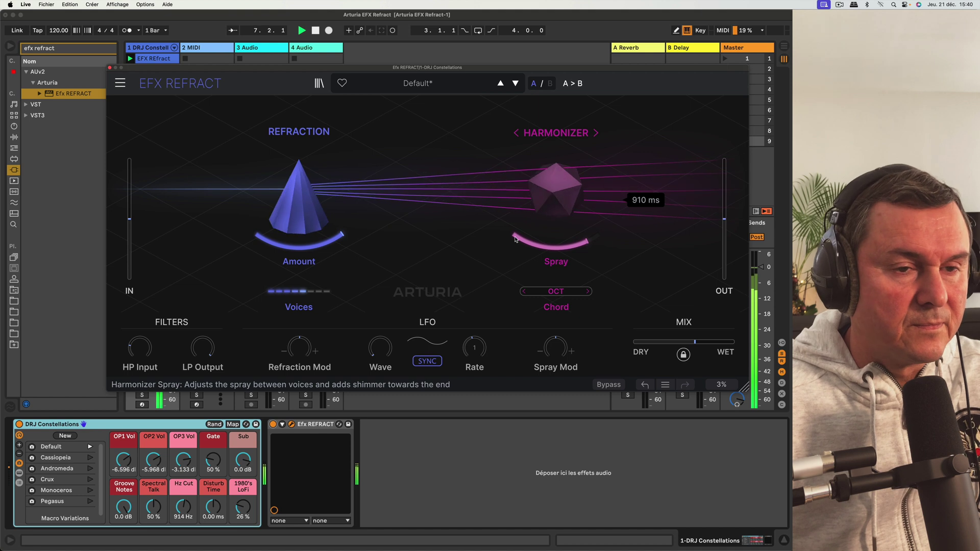
{"action": "key", "text": "space"}
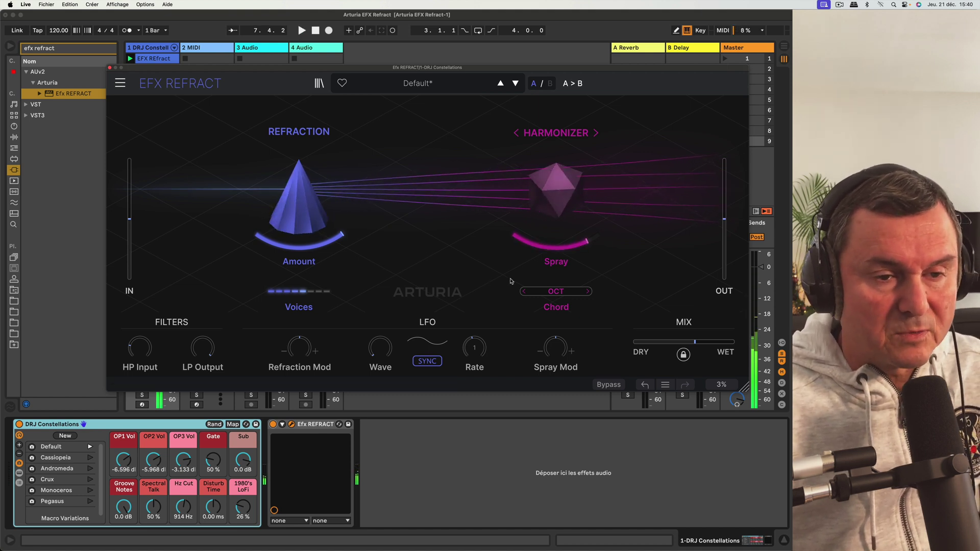
Change the Harmonizer Chord to 5 and adjust the Spray to 984 ms.
{"action": "left_click", "coordinate": [571, 295]}
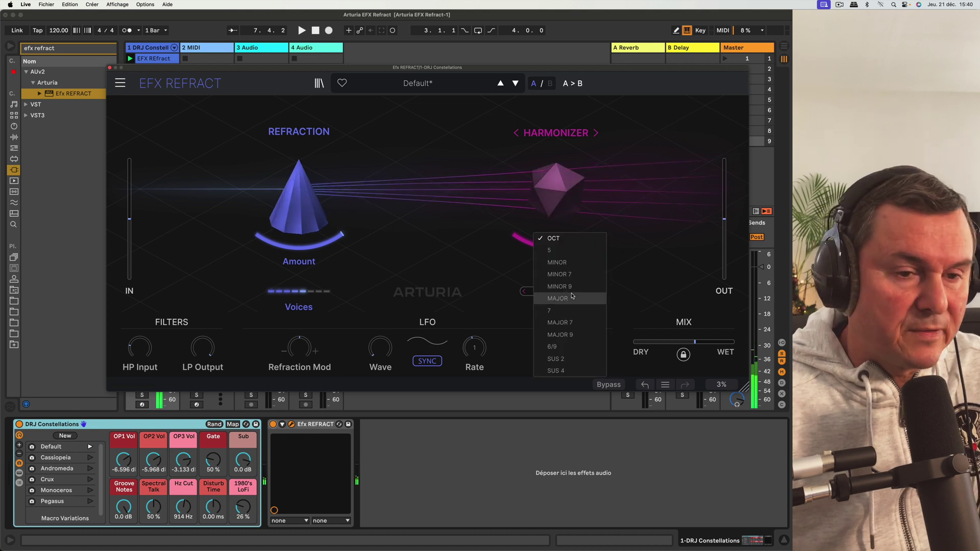
{"action": "left_click", "coordinate": [566, 253]}
{"action": "mouse_move", "coordinate": [556, 194]}
{"action": "left_mouse_down"}
{"action": "mouse_move", "coordinate": [557, 235]}
{"action": "mouse_move", "coordinate": [556, 215]}
{"action": "left_mouse_up"}
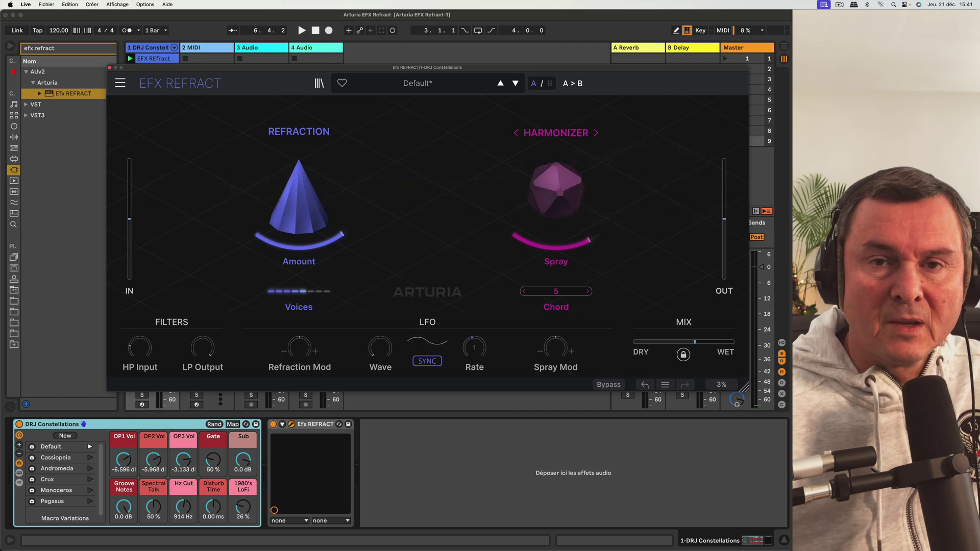
Raise the refraction Voices to 8 and the Harmonizer Spray to its maximum of 1500 ms.
{"action": "mouse_move", "coordinate": [496, 257]}
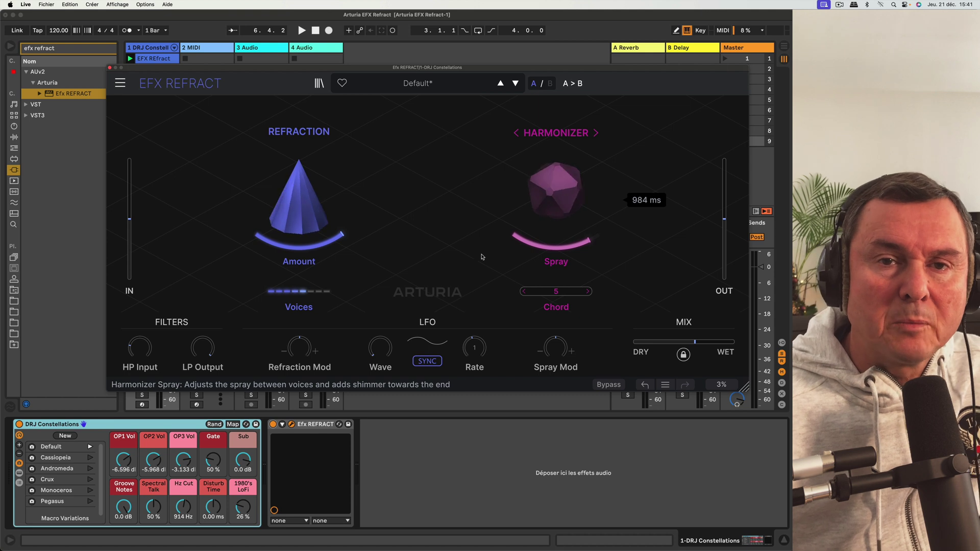
{"action": "mouse_move", "coordinate": [326, 237]}
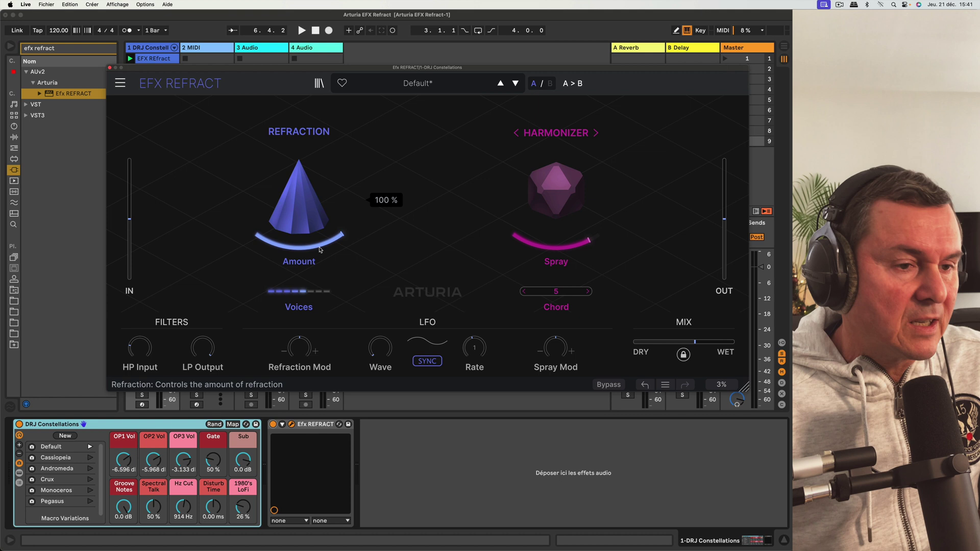
{"action": "left_click_drag", "start_coordinate": [314, 291], "coordinate": [329, 292]}
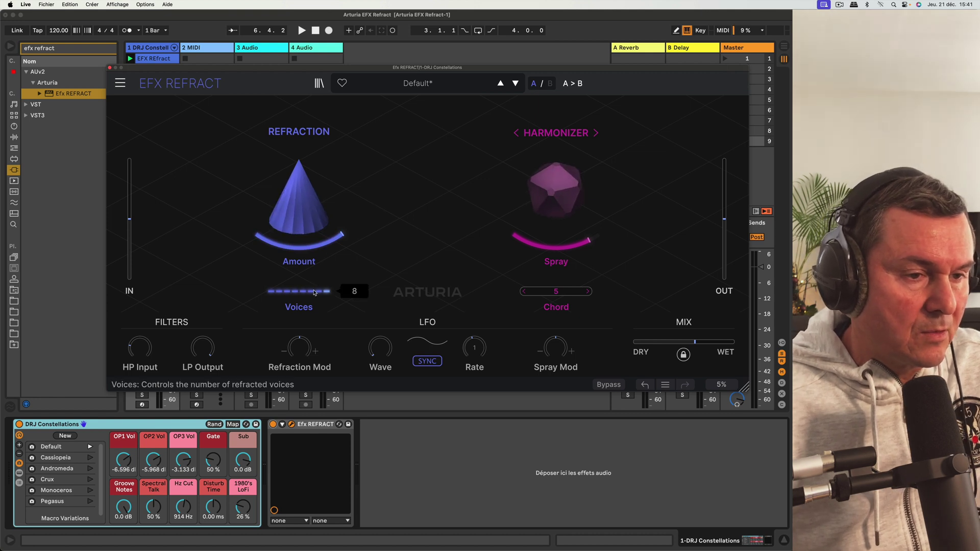
{"action": "mouse_move", "coordinate": [307, 210]}
{"action": "left_click_drag", "start_coordinate": [556, 205], "coordinate": [556, 191]}
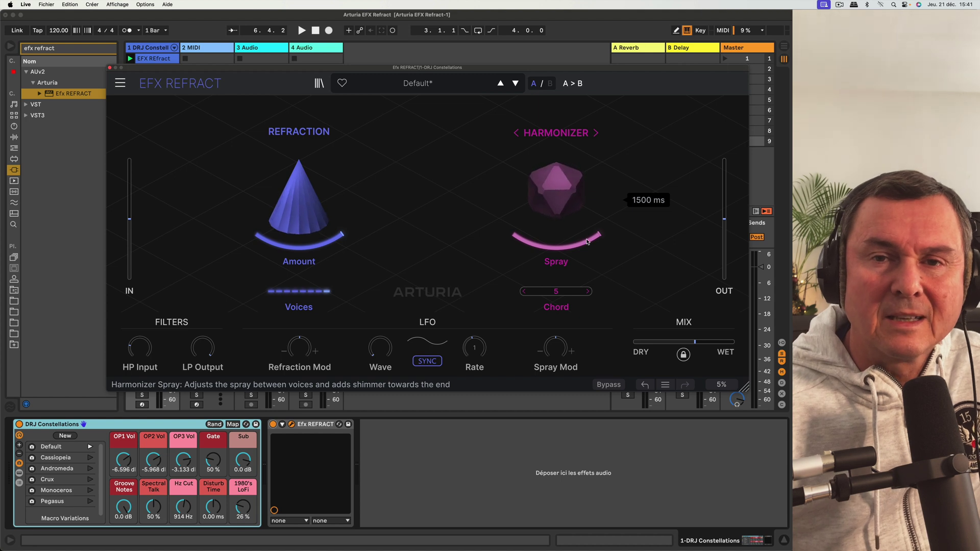
Set the Harmonizer Chord back to OCT and the Mix to fully dry.
{"action": "left_click", "coordinate": [574, 292]}
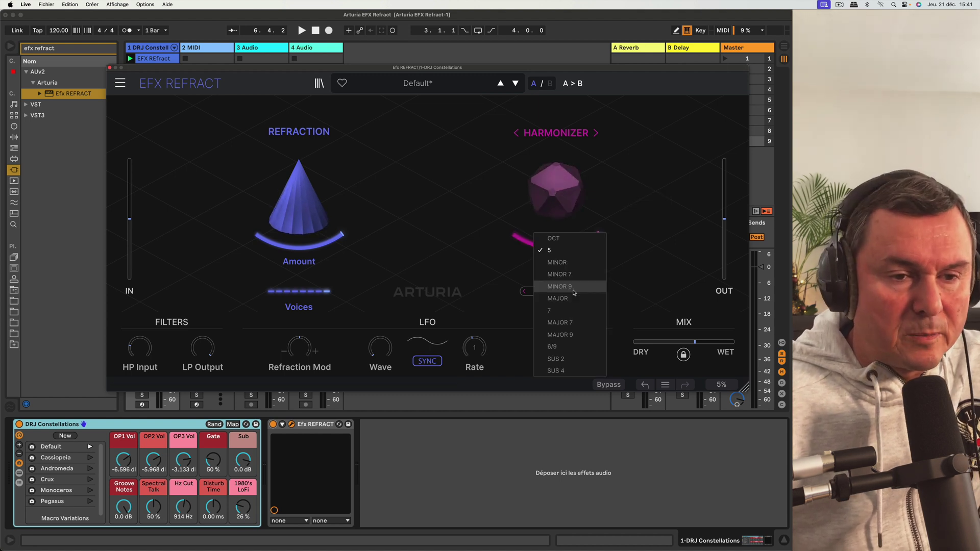
{"action": "left_click", "coordinate": [570, 238]}
{"action": "left_click_drag", "start_coordinate": [663, 342], "coordinate": [633, 342]}
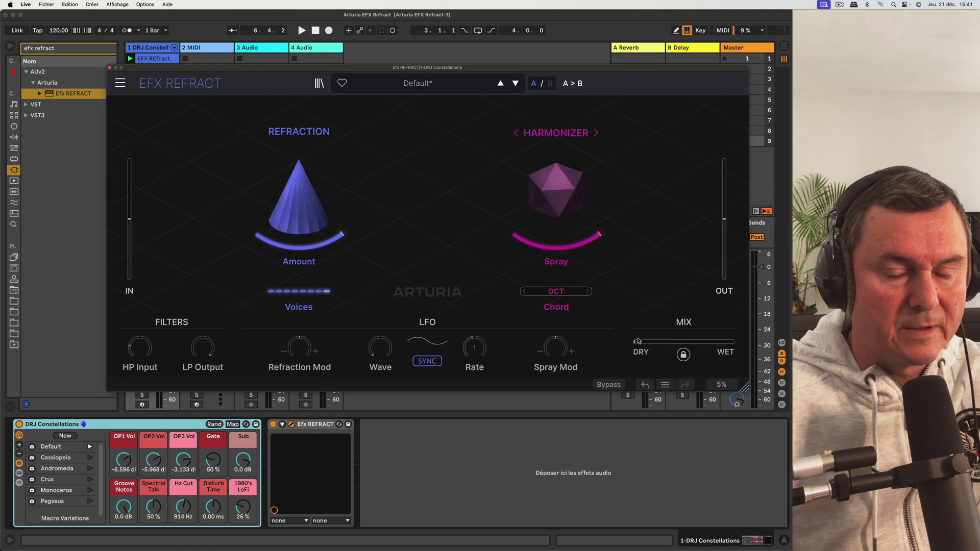
Play the clip while sweeping the Mix from fully dry to fully wet, leaving it slightly past the midpoint.
{"action": "key", "text": "space"}
{"action": "left_click_drag", "start_coordinate": [635, 341], "coordinate": [735, 341]}
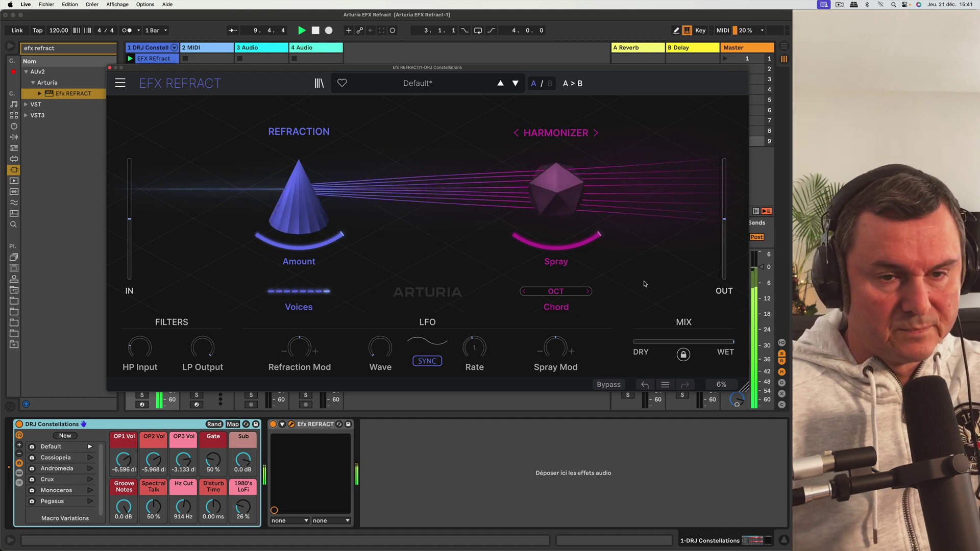
{"action": "left_click_drag", "start_coordinate": [685, 343], "coordinate": [692, 343]}
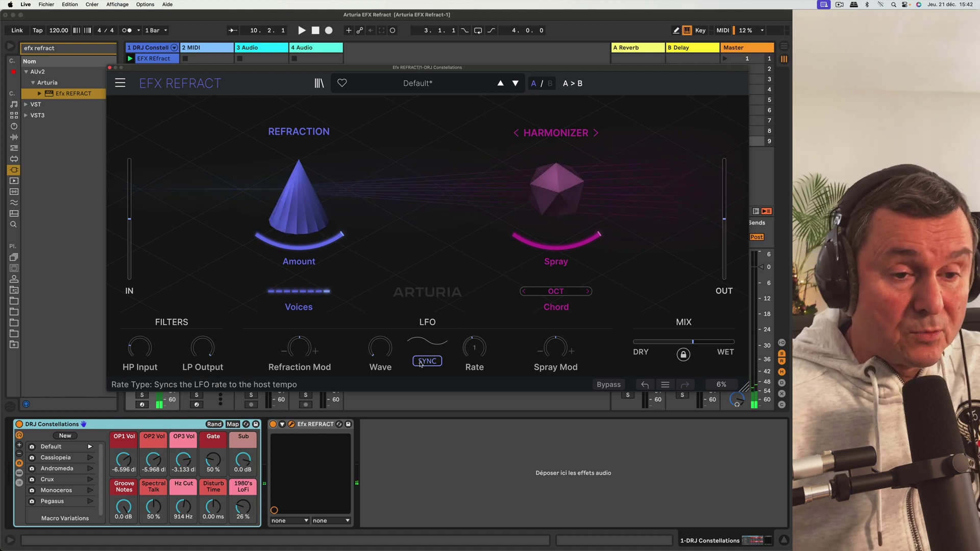
Switch the effect mode from Harmonizer to Bandpass and nudge its Cutoff up to about the midpoint.
{"action": "mouse_move", "coordinate": [475, 358]}
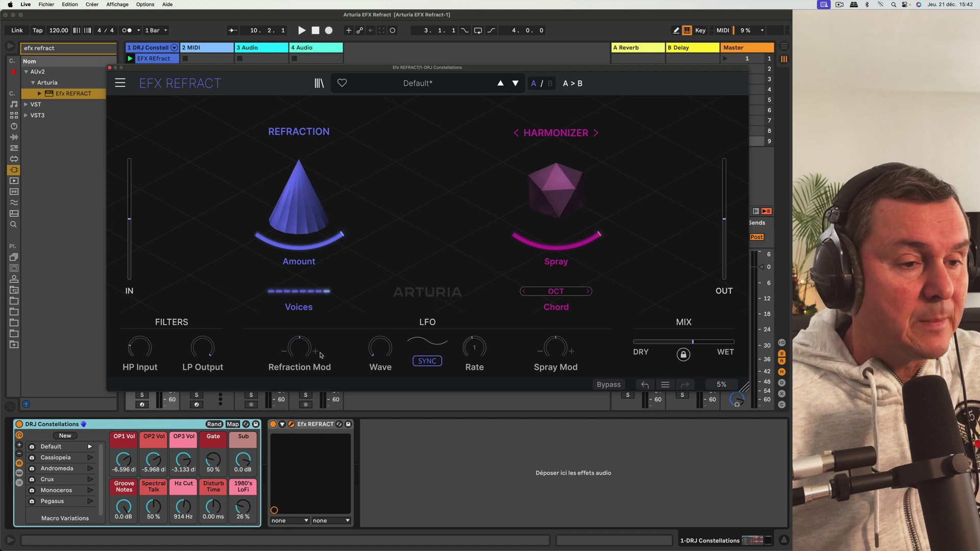
{"action": "mouse_move", "coordinate": [323, 251]}
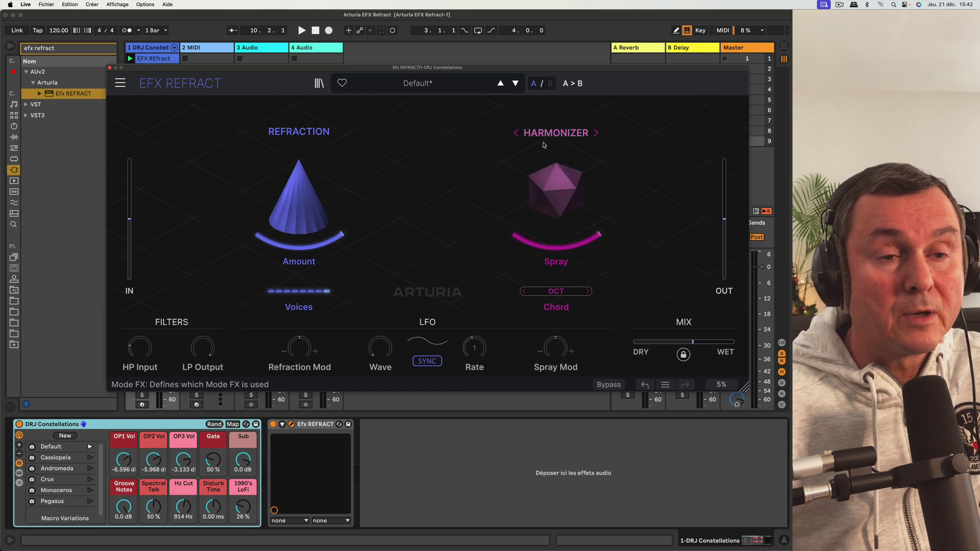
{"action": "mouse_move", "coordinate": [520, 245]}
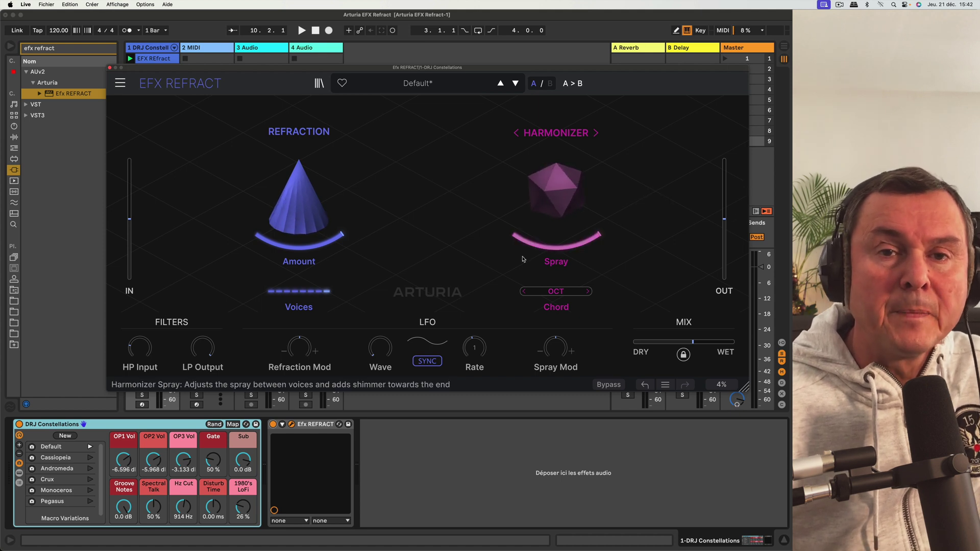
{"action": "left_click", "coordinate": [555, 132]}
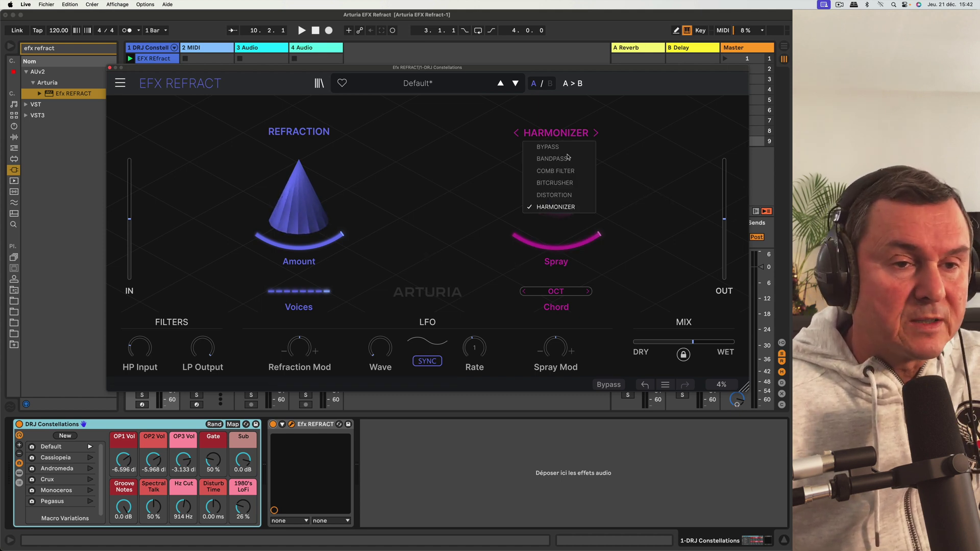
{"action": "left_click", "coordinate": [549, 159]}
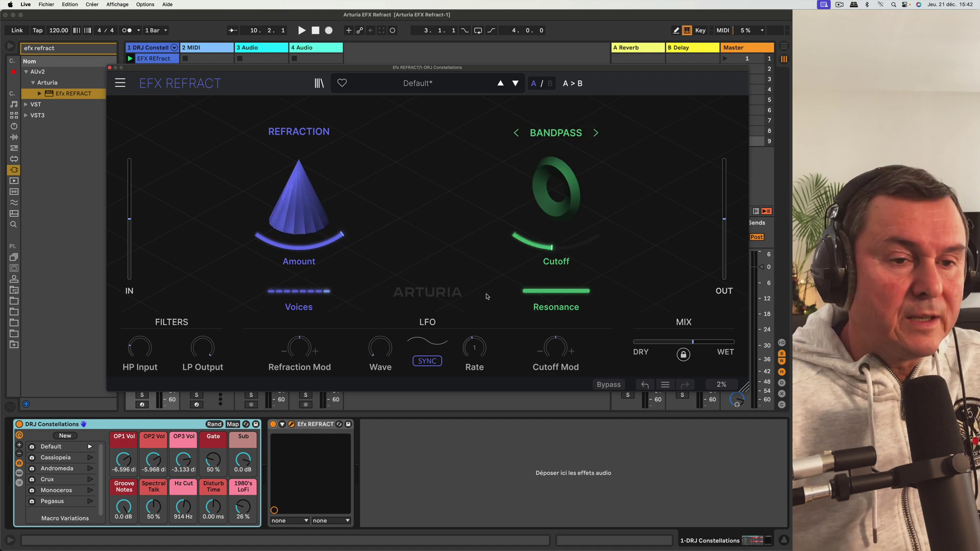
{"action": "mouse_move", "coordinate": [556, 247]}
{"action": "left_mouse_down"}
{"action": "mouse_move", "coordinate": [556, 261]}
{"action": "mouse_move", "coordinate": [556, 245]}
{"action": "left_mouse_up"}
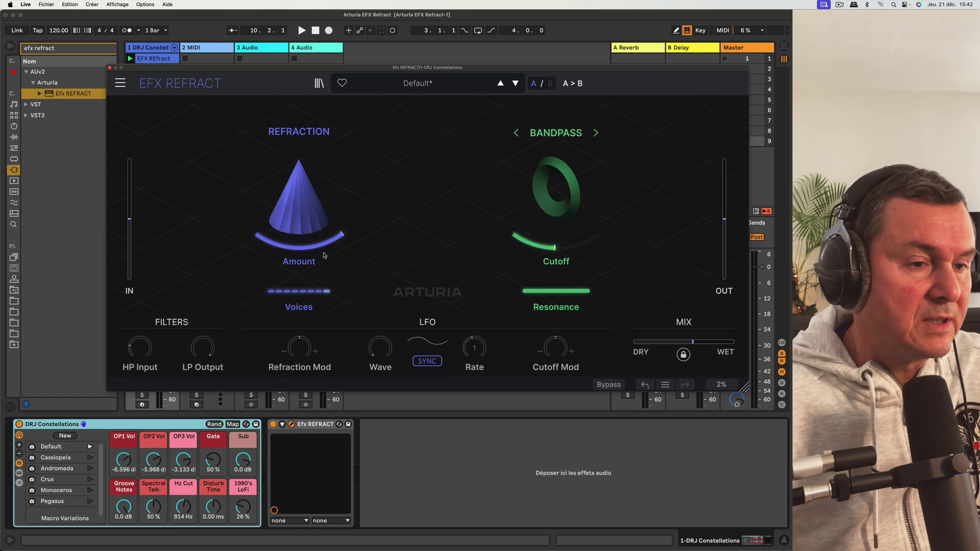
Lower the refraction Amount to just below the midpoint and add positive LFO modulation, with Refraction Mod at 97.5 % and Cutoff Mod past halfway.
{"action": "left_click_drag", "start_coordinate": [317, 241], "coordinate": [317, 250]}
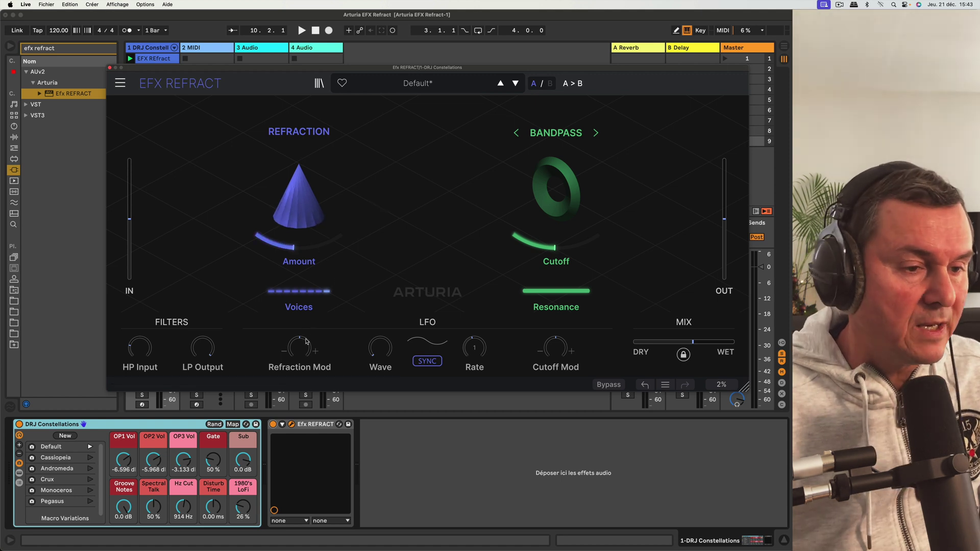
{"action": "mouse_move", "coordinate": [301, 348]}
{"action": "left_click_drag", "start_coordinate": [300, 348], "coordinate": [300, 327]}
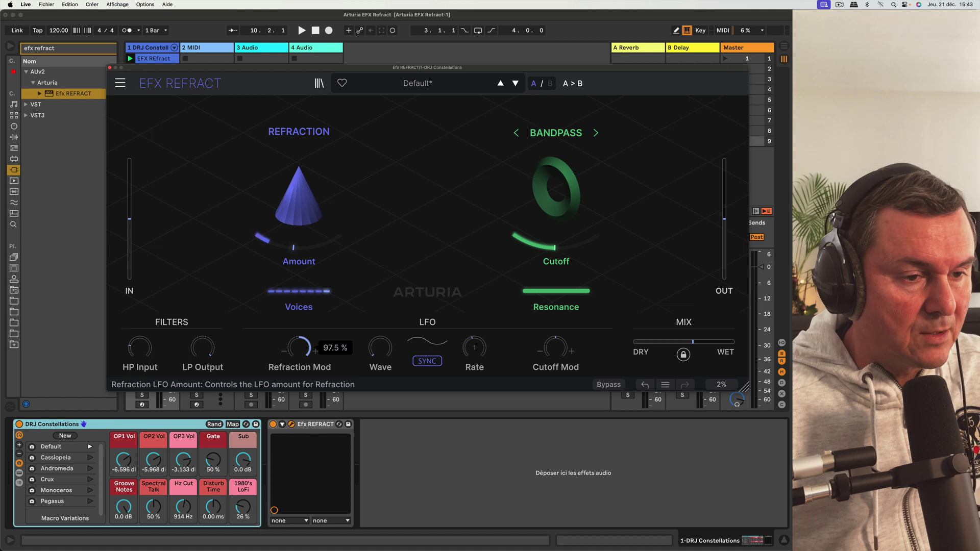
{"action": "mouse_move", "coordinate": [555, 348]}
{"action": "left_mouse_down"}
{"action": "mouse_move", "coordinate": [555, 332]}
{"action": "mouse_move", "coordinate": [555, 382]}
{"action": "mouse_move", "coordinate": [555, 316]}
{"action": "mouse_move", "coordinate": [555, 342]}
{"action": "left_mouse_up"}
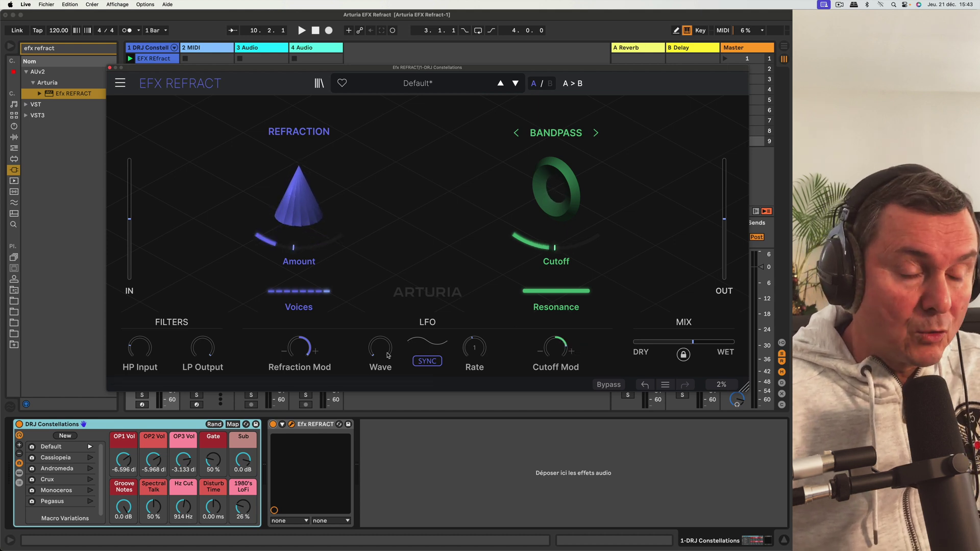
Step the LFO Wave through Triangle and the further shapes up to Sample & Glide.
{"action": "left_click_drag", "start_coordinate": [381, 347], "coordinate": [380, 339]}
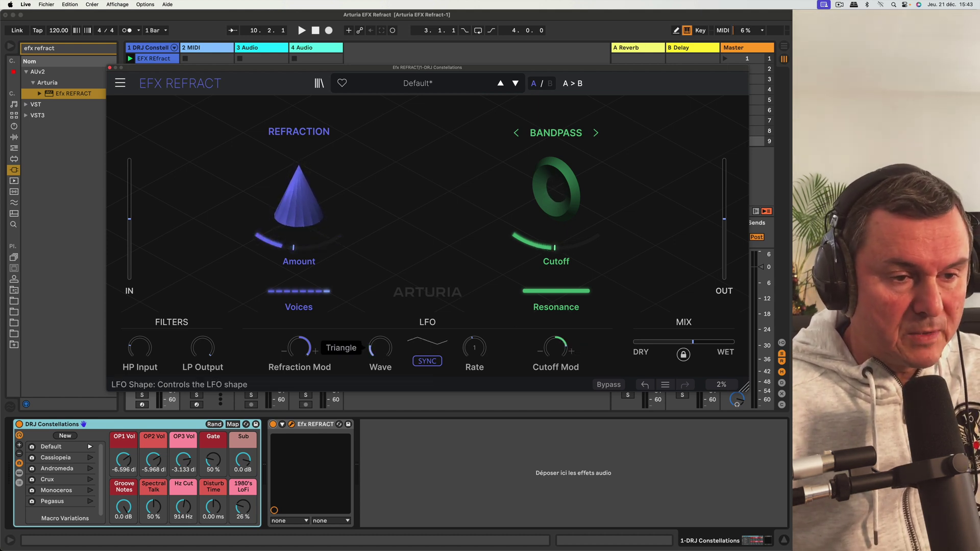
{"action": "left_click_drag", "start_coordinate": [380, 340], "coordinate": [381, 324]}
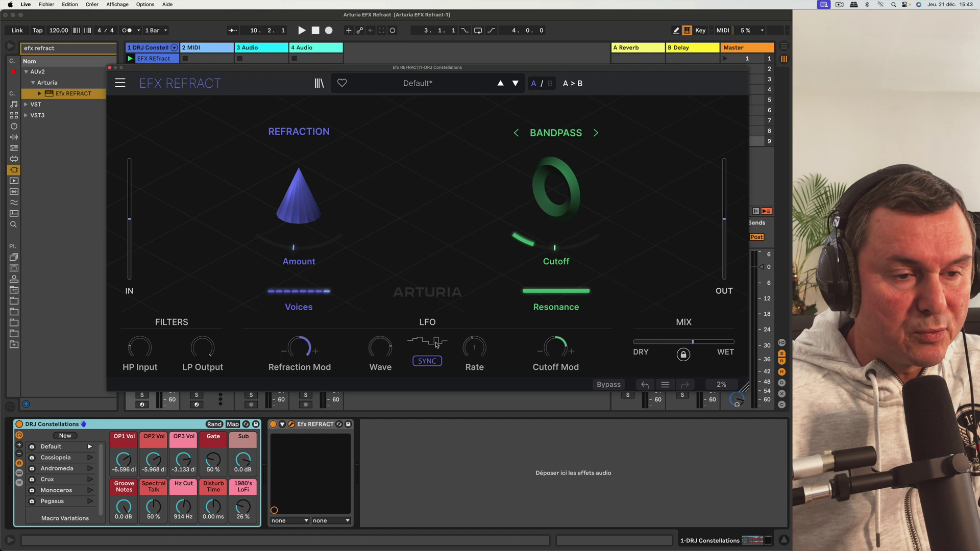
{"action": "left_click_drag", "start_coordinate": [381, 347], "coordinate": [380, 342]}
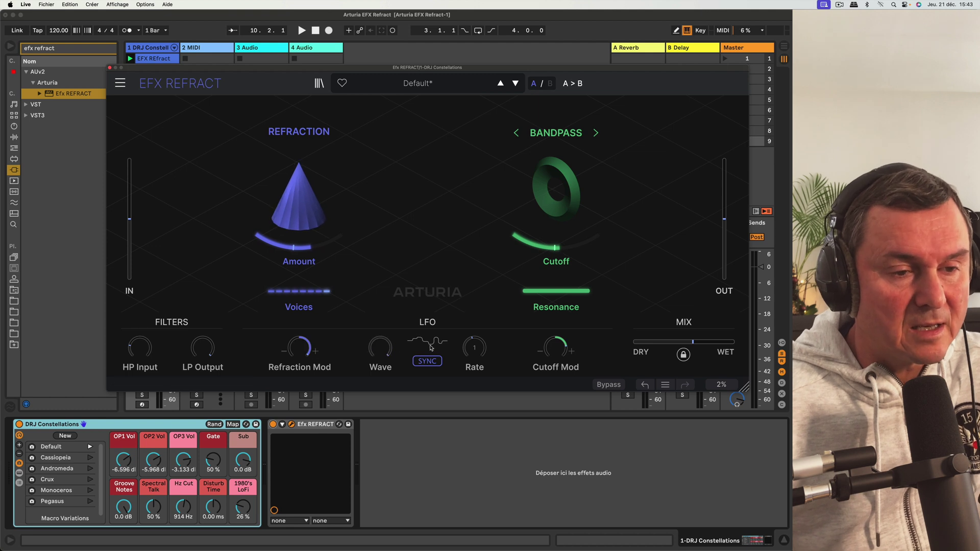
Play the clip while raising the Refraction Mod and Cutoff Mod to 100 %, and stop playback.
{"action": "key", "text": "space"}
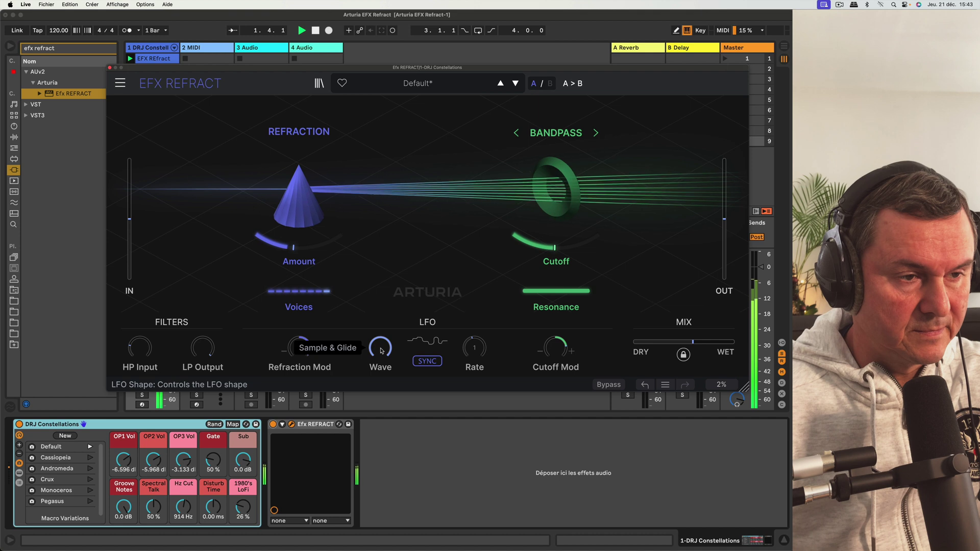
{"action": "left_click_drag", "start_coordinate": [300, 349], "coordinate": [300, 306]}
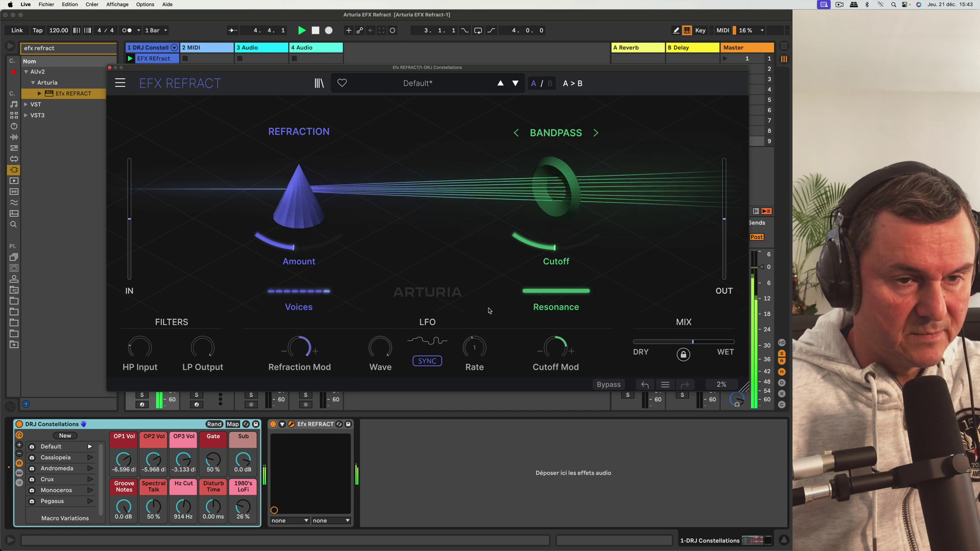
{"action": "left_click_drag", "start_coordinate": [560, 354], "coordinate": [560, 311]}
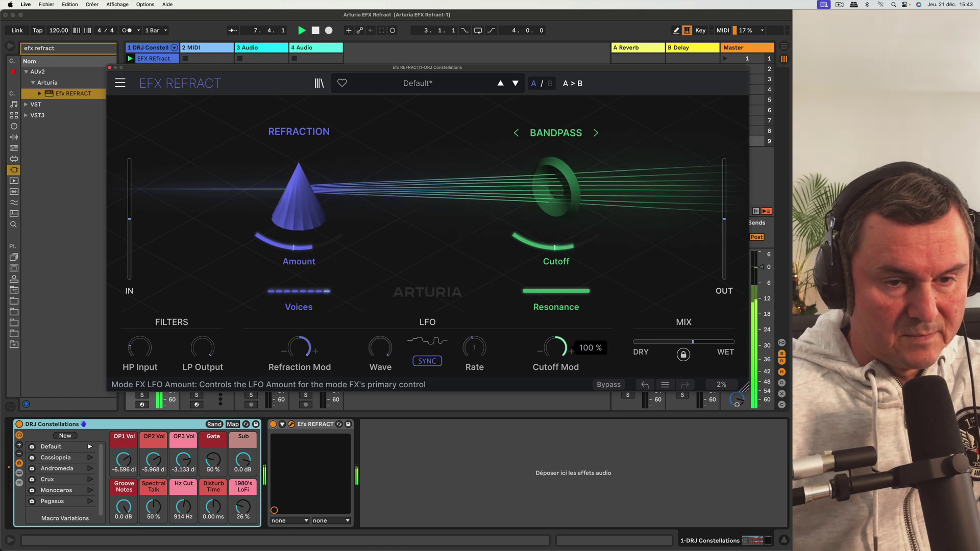
{"action": "key", "text": "space"}
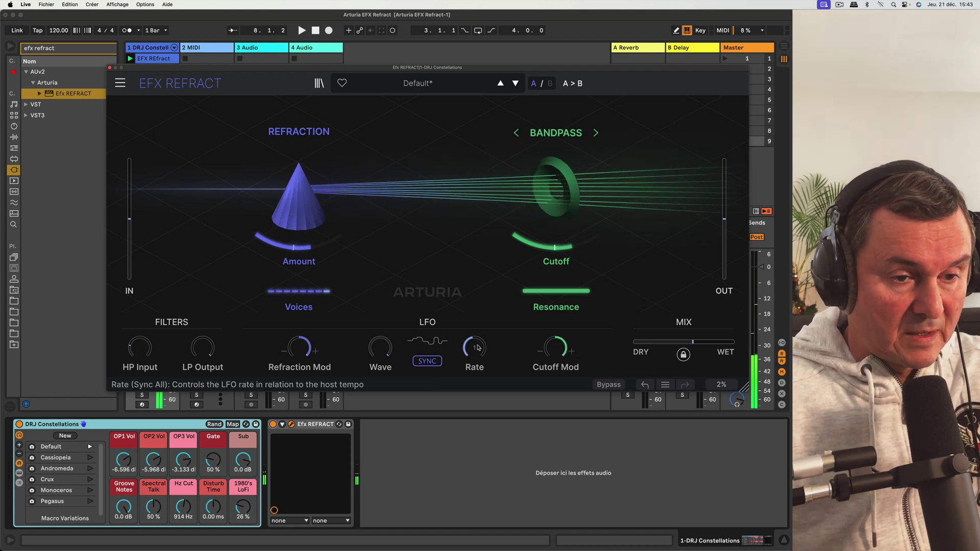
Set the LFO Rate to 8 Bar and play the clip while moving the Rate to 1/8 dotted.
{"action": "mouse_move", "coordinate": [474, 348]}
{"action": "left_click_drag", "start_coordinate": [474, 348], "coordinate": [479, 347]}
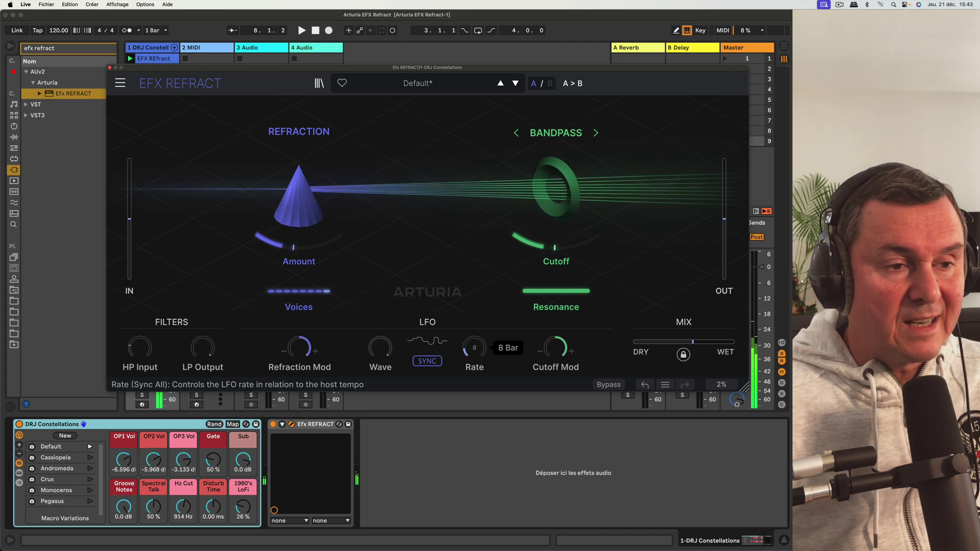
{"action": "key", "text": "space"}
{"action": "mouse_move", "coordinate": [474, 348]}
{"action": "left_mouse_down"}
{"action": "mouse_move", "coordinate": [475, 330]}
{"action": "mouse_move", "coordinate": [475, 357]}
{"action": "left_mouse_up"}
Review the LFO sync options and switch the rate type from Sync to Hertz.
{"action": "left_click", "coordinate": [434, 364]}
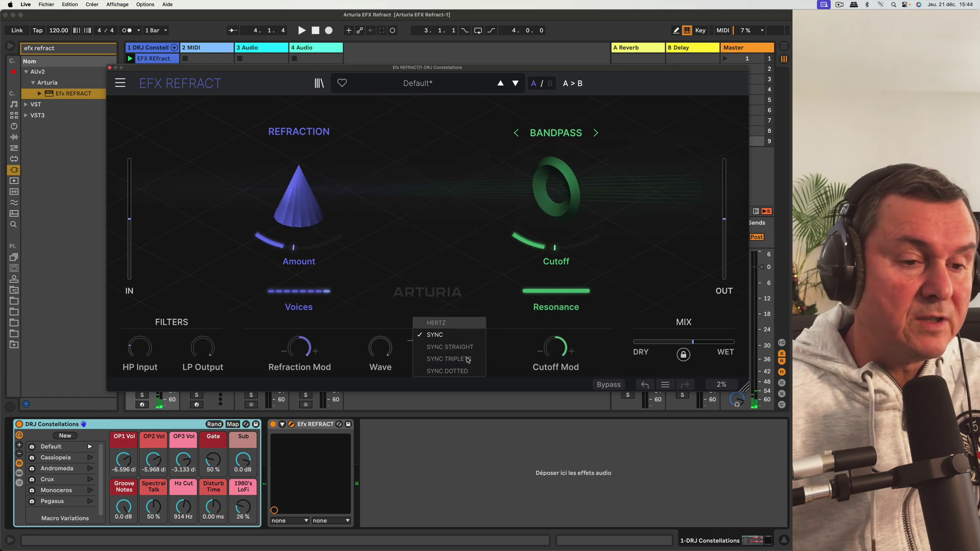
{"action": "left_click", "coordinate": [476, 272]}
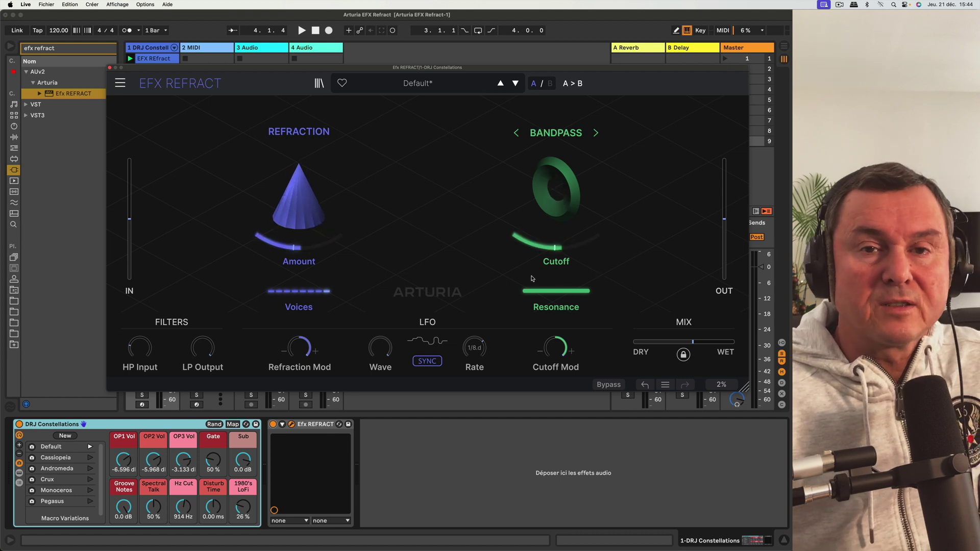
{"action": "left_click", "coordinate": [428, 360]}
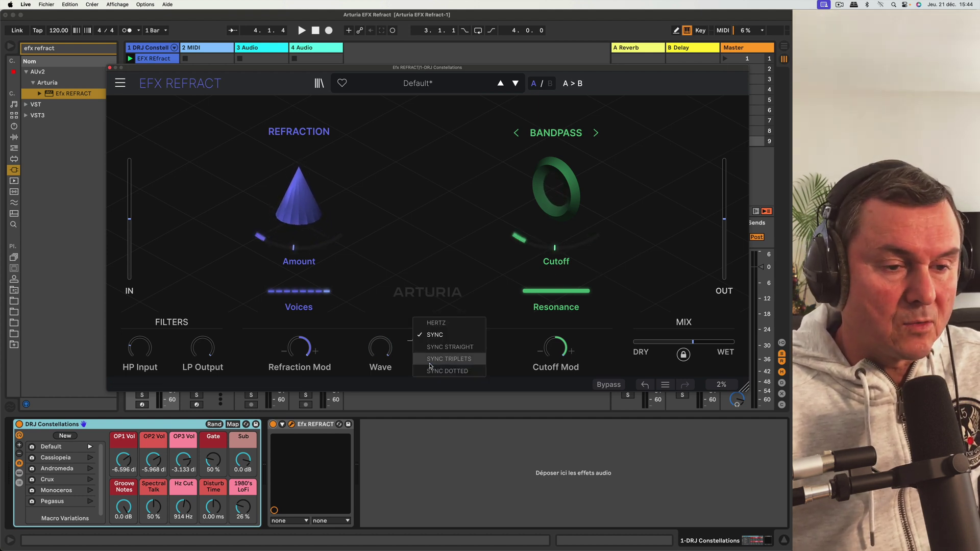
{"action": "left_click", "coordinate": [456, 324]}
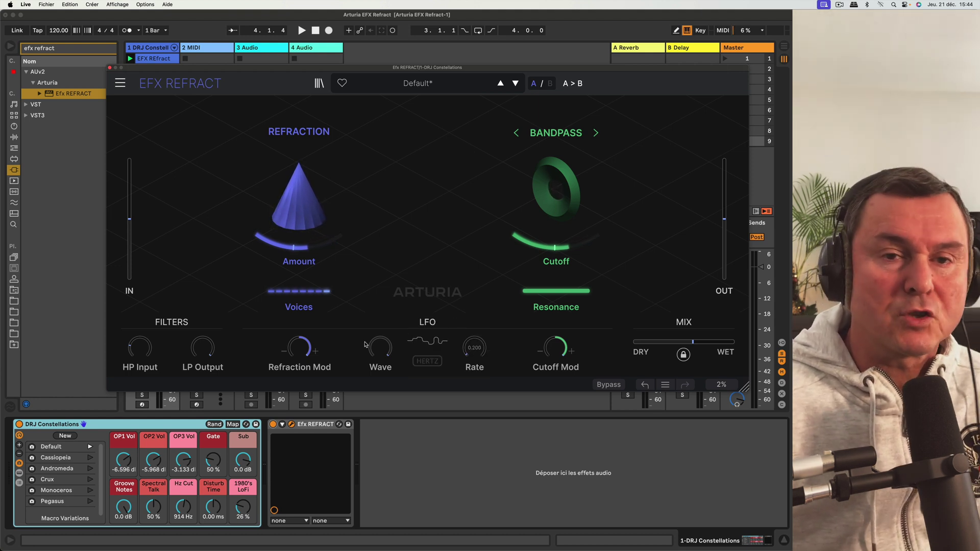
Set the Mix fully dry and the free-running LFO Rate to 3.65 Hz.
{"action": "mouse_move", "coordinate": [378, 348]}
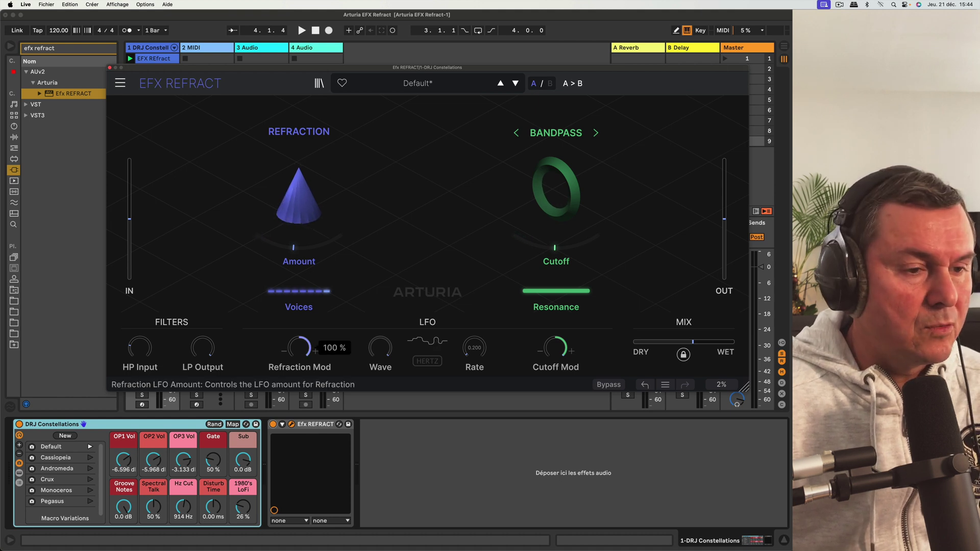
{"action": "left_click", "coordinate": [557, 347]}
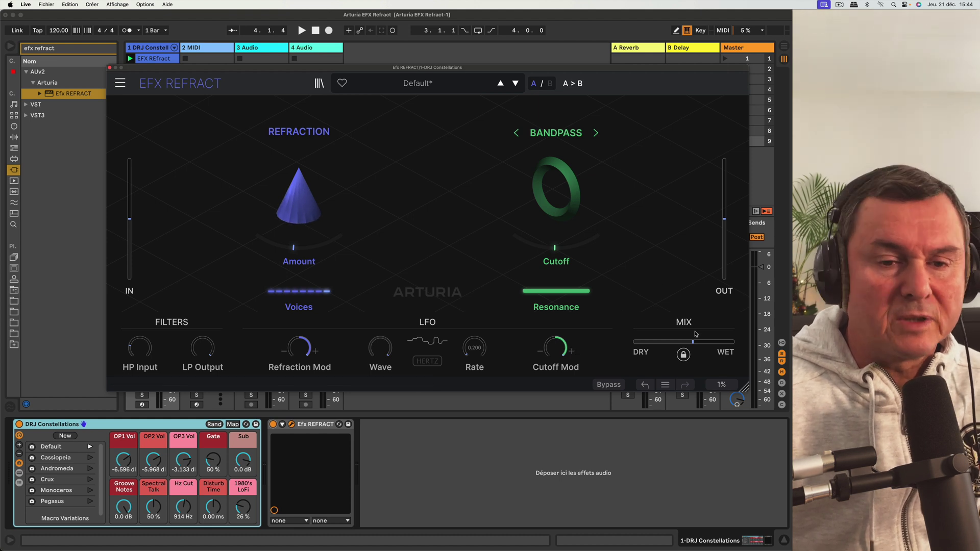
{"action": "left_click_drag", "start_coordinate": [693, 341], "coordinate": [634, 341]}
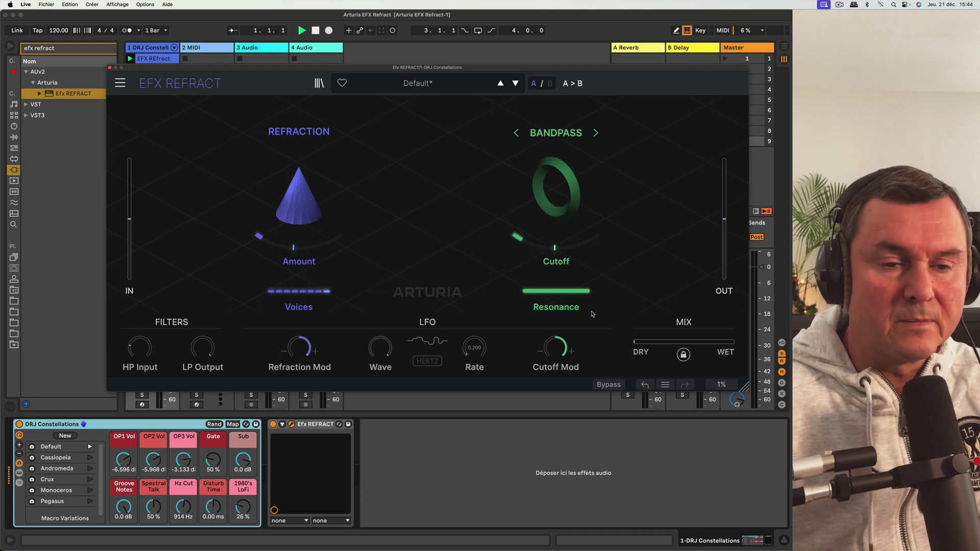
{"action": "mouse_move", "coordinate": [474, 348]}
{"action": "left_mouse_down"}
{"action": "mouse_move", "coordinate": [474, 317]}
{"action": "mouse_move", "coordinate": [479, 355]}
{"action": "left_mouse_up"}
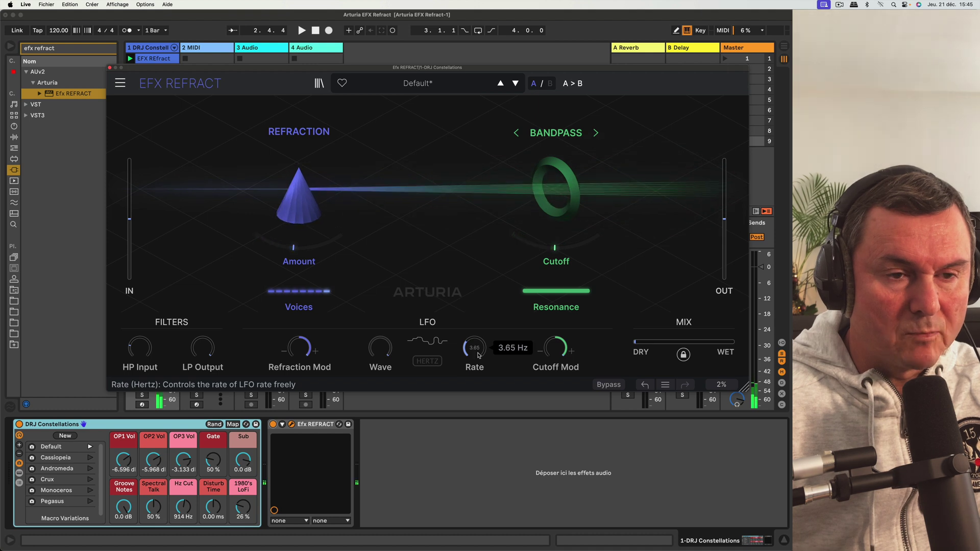
Play the clip while bringing the Mix up to fully wet and raising the LFO Rate to 27.7 Hz.
{"action": "key", "text": "space"}
{"action": "left_click_drag", "start_coordinate": [635, 342], "coordinate": [734, 342]}
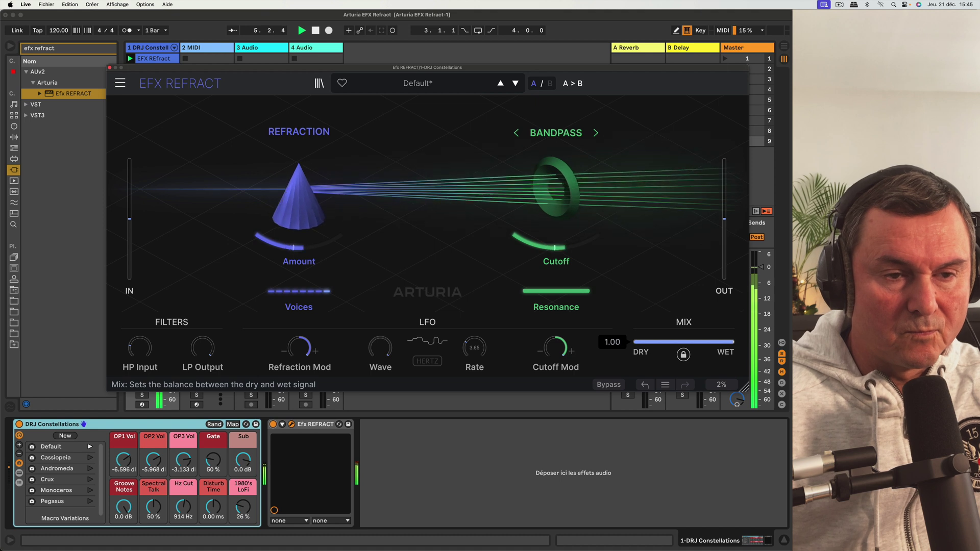
{"action": "left_click_drag", "start_coordinate": [474, 348], "coordinate": [474, 326]}
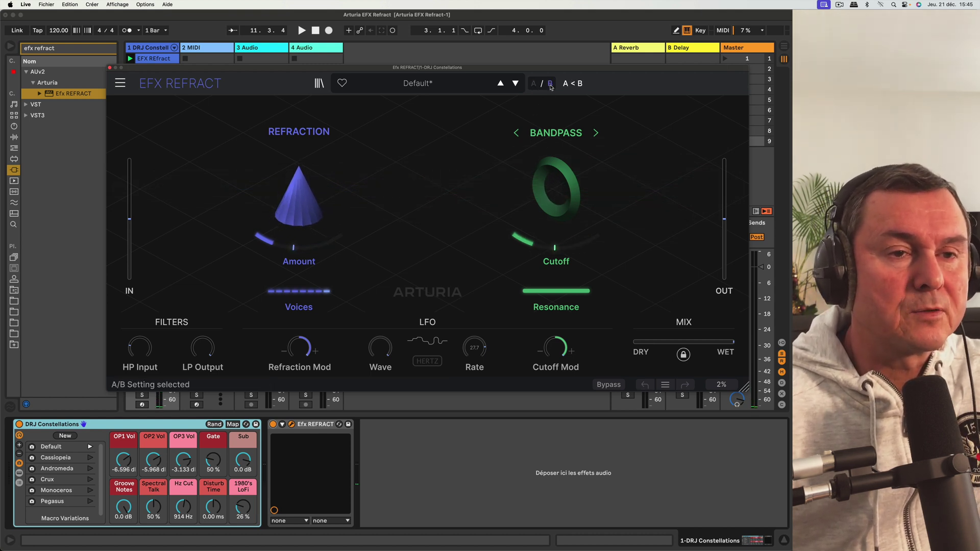
Change slot B to Comb Filter and compare it with slot A, ending on slot A.
{"action": "left_click", "coordinate": [595, 132]}
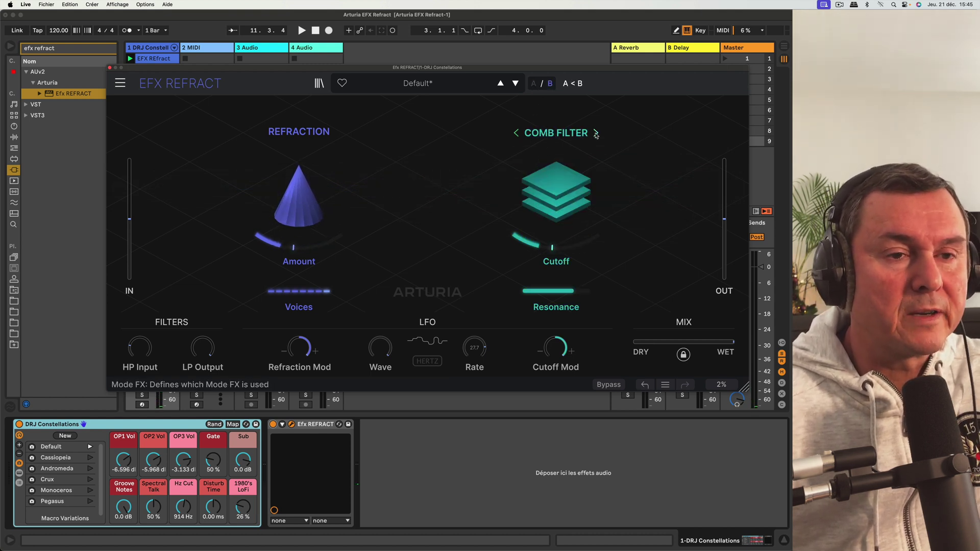
{"action": "left_click", "coordinate": [532, 84]}
{"action": "left_click", "coordinate": [550, 84]}
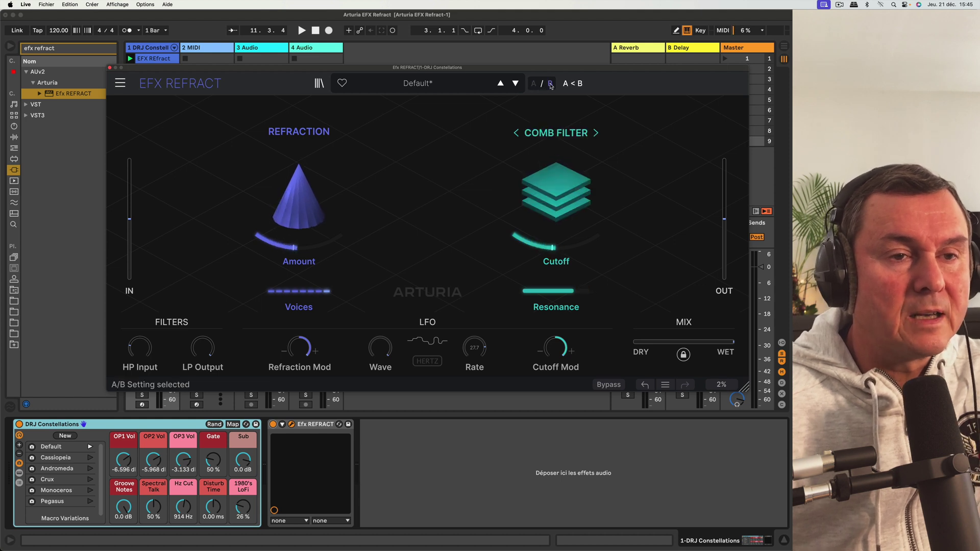
{"action": "left_click", "coordinate": [534, 85]}
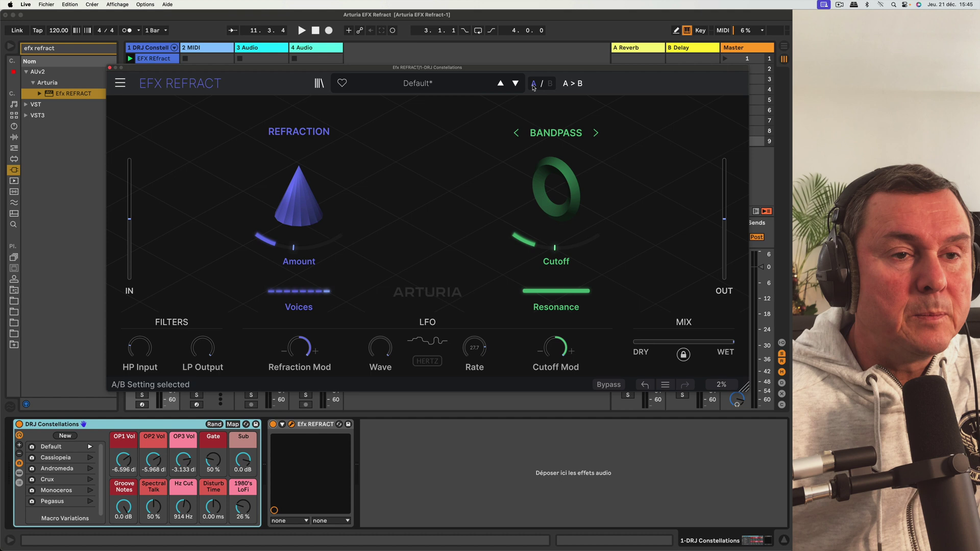
Copy slot A's settings to slot B, change slot B to Comb Filter and compare the two slots.
{"action": "left_click", "coordinate": [572, 85]}
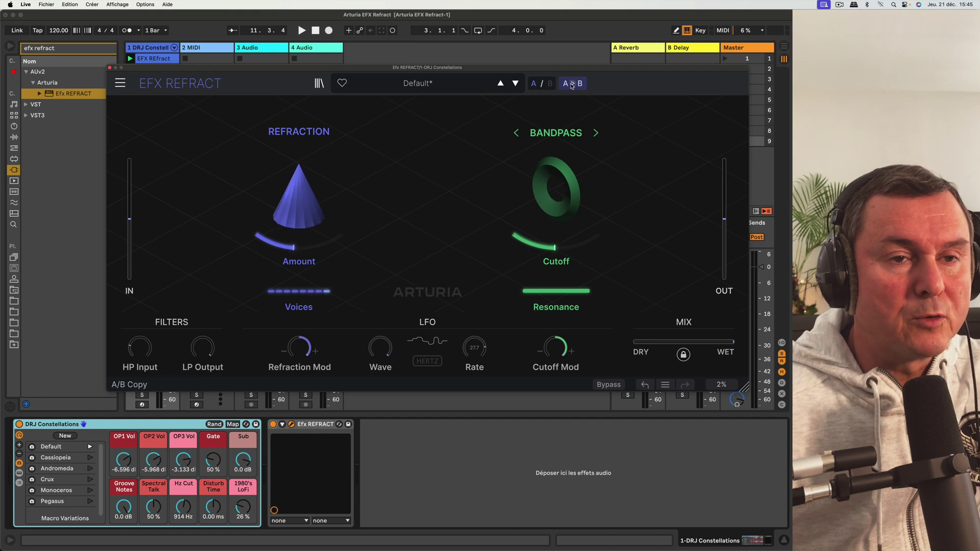
{"action": "left_click", "coordinate": [551, 84]}
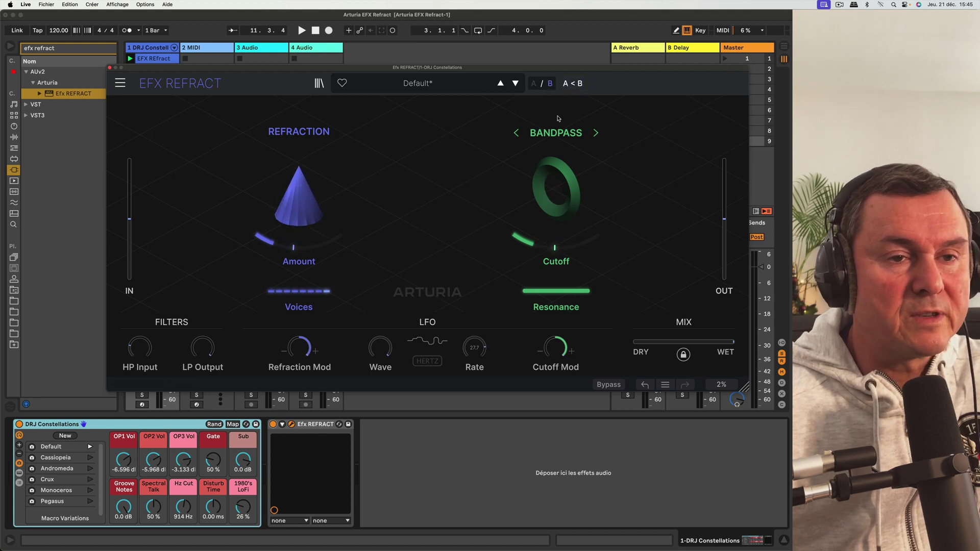
{"action": "left_click", "coordinate": [595, 133]}
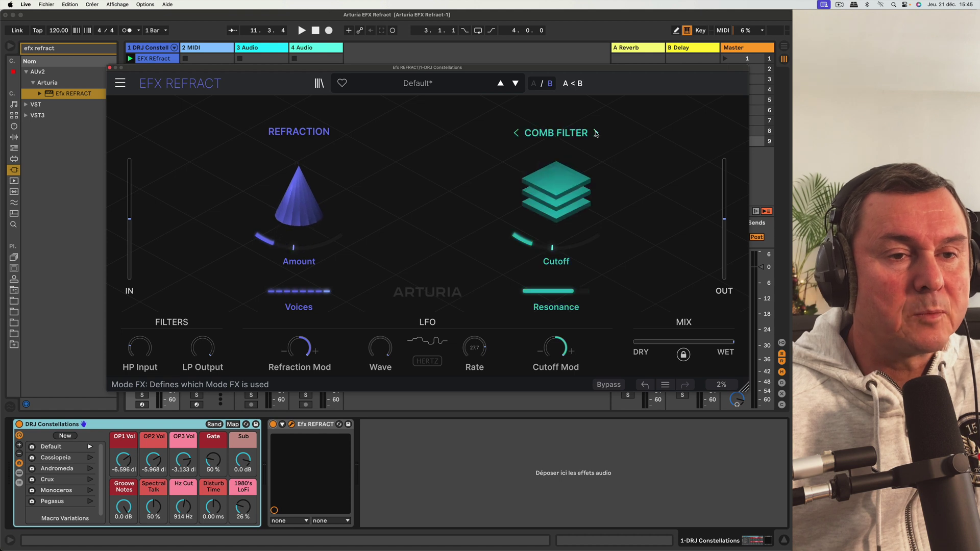
{"action": "left_click", "coordinate": [535, 84]}
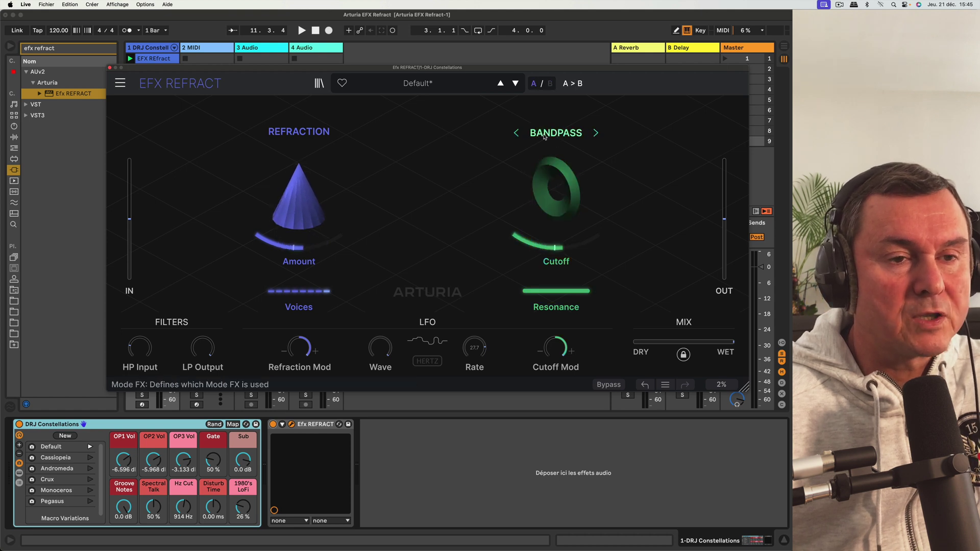
{"action": "left_click", "coordinate": [551, 85]}
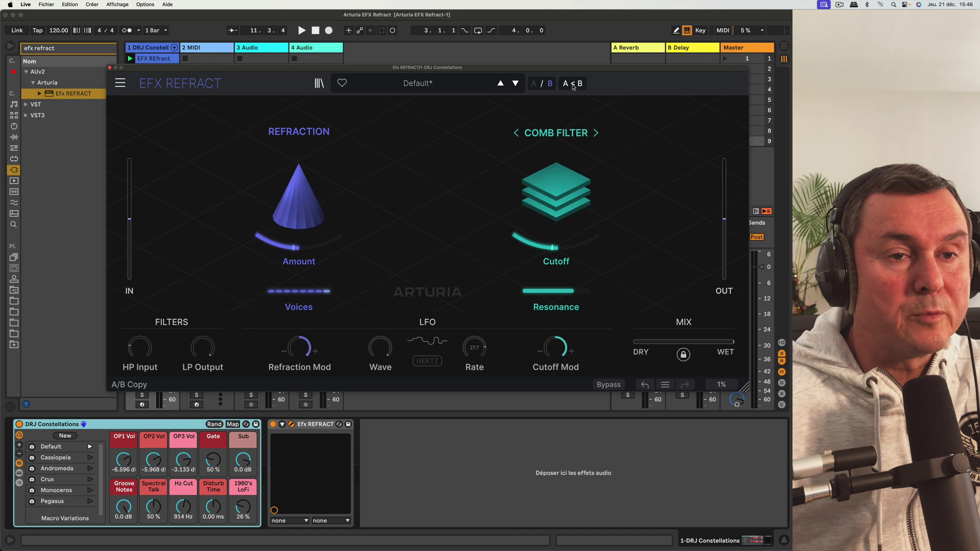
Copy slot B's Comb Filter settings to slot A and switch to slot A.
{"action": "left_click", "coordinate": [571, 83]}
{"action": "left_click", "coordinate": [533, 85]}
{"action": "left_click", "coordinate": [534, 84]}
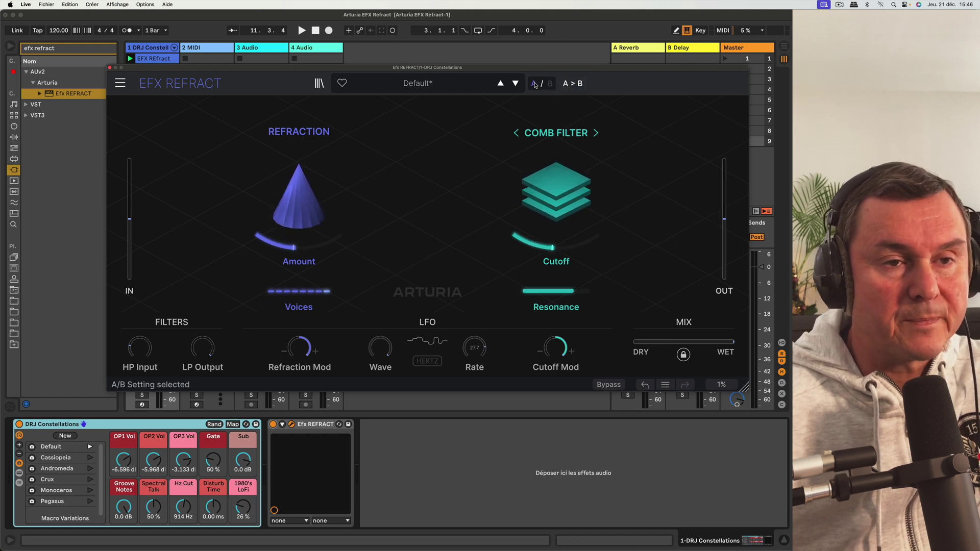
{"action": "mouse_move", "coordinate": [573, 166]}
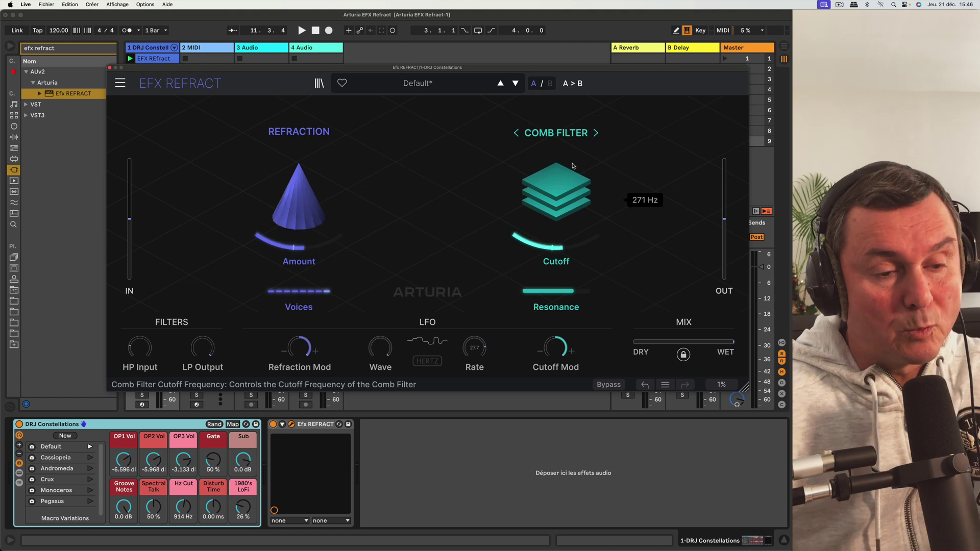